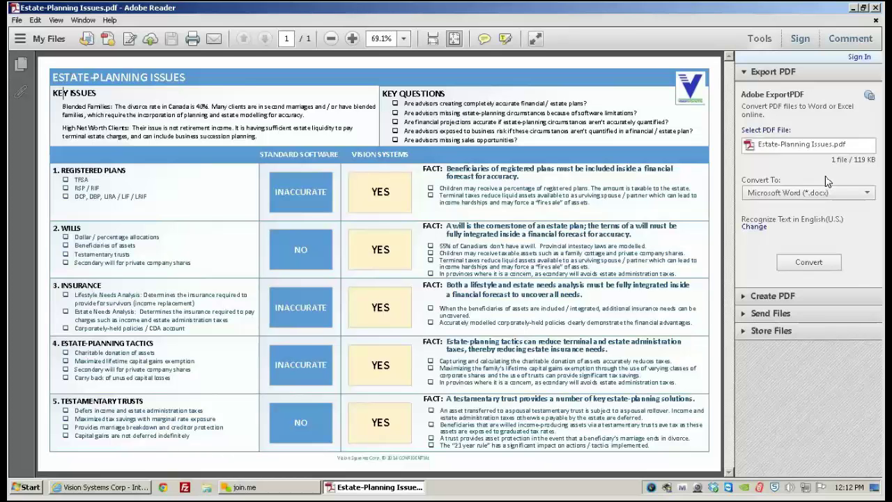
# Step: Close the estate-planning PDF, switch to Internet Explorer and open the VisionWorks Questionnaires page on the Vision Systems site
pyautogui.click(877, 8)
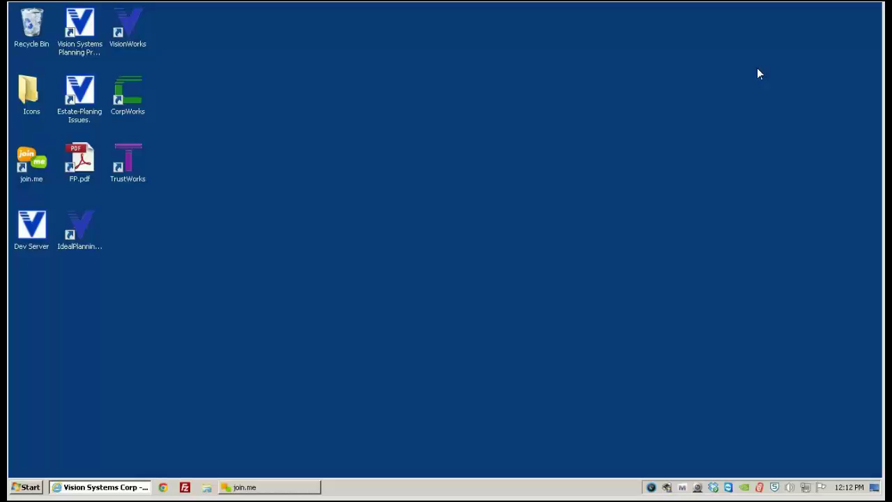
pyautogui.click(126, 486)
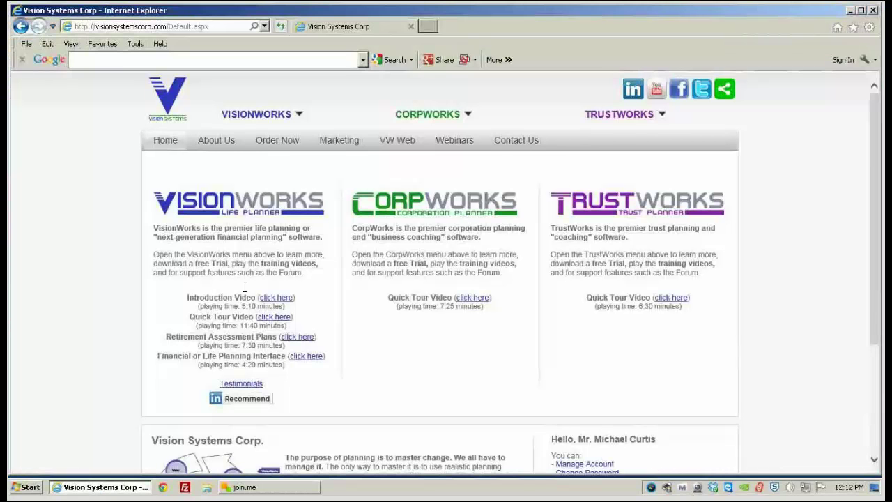
pyautogui.moveTo(273, 122)
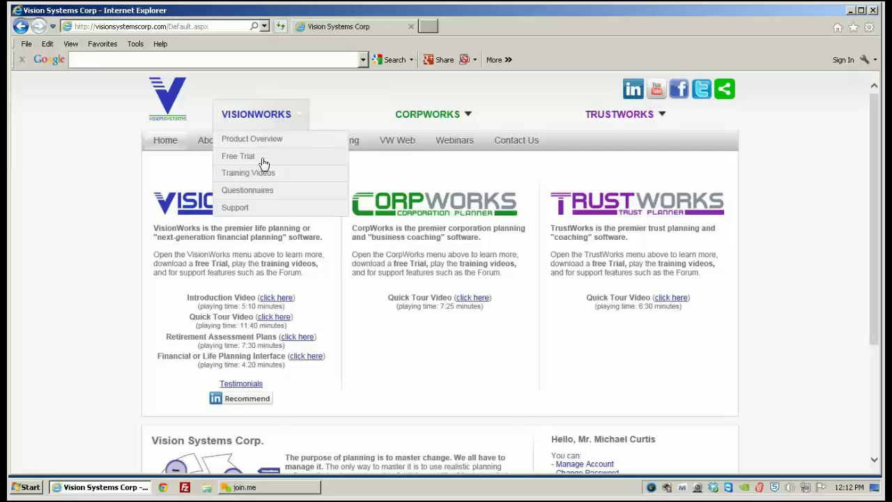
pyautogui.click(251, 193)
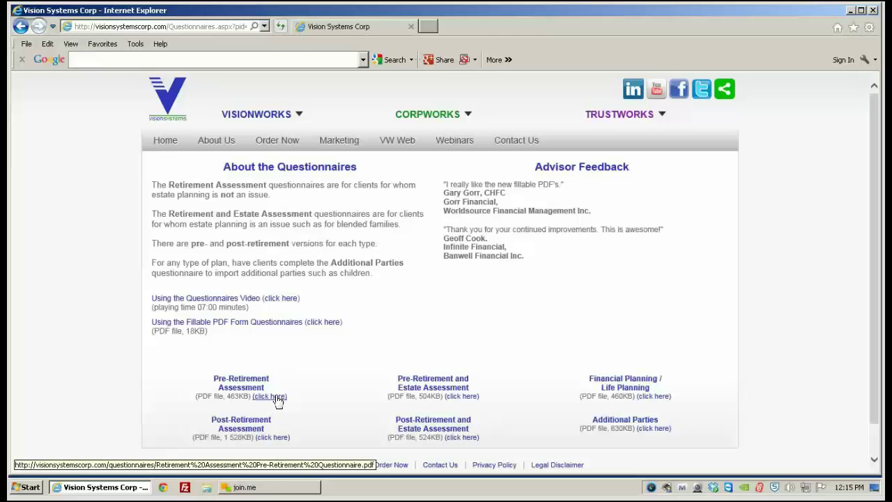
# Step: Open the Pre-Retirement Assessment questionnaire PDF and set its zoom to 75%
pyautogui.click(277, 395)
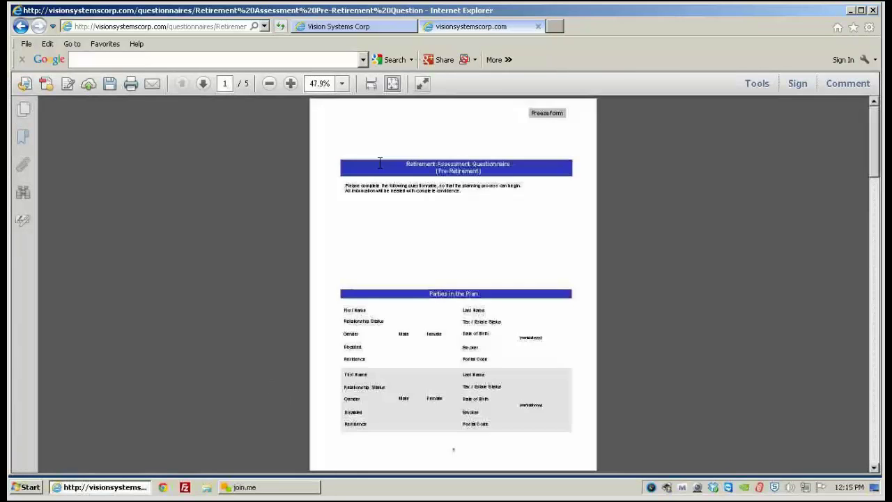
pyautogui.click(342, 82)
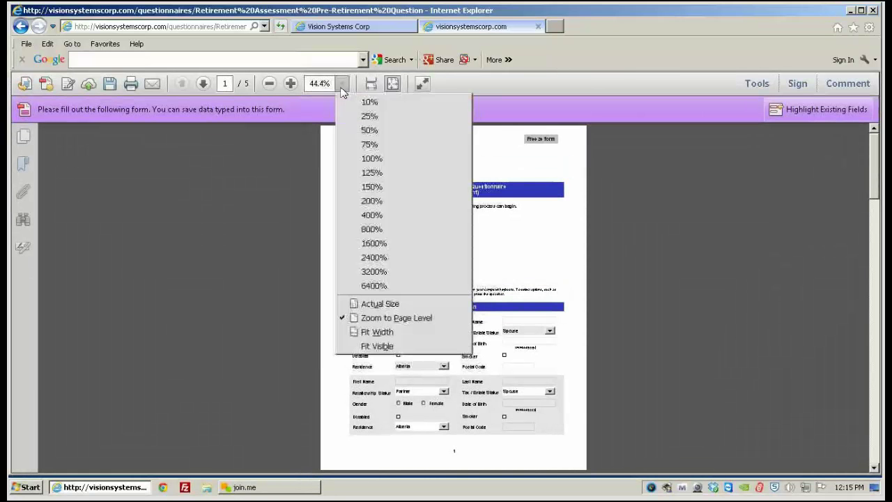
pyautogui.click(372, 150)
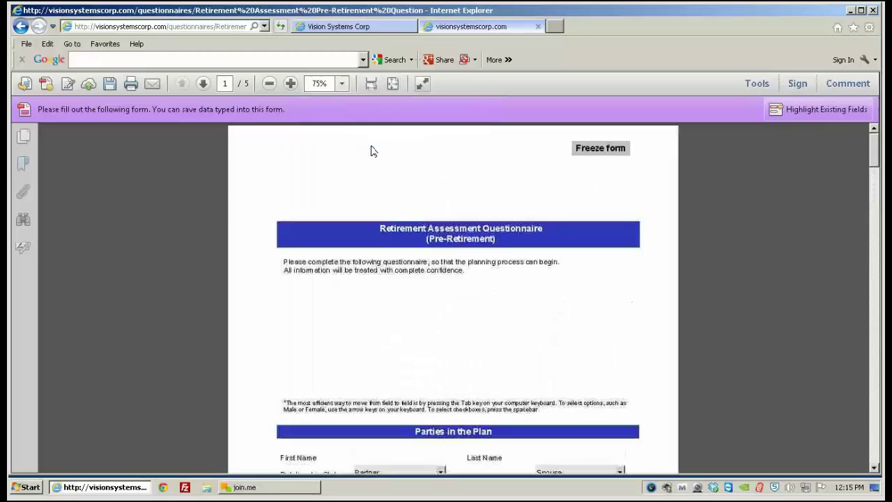
pyautogui.click(873, 155)
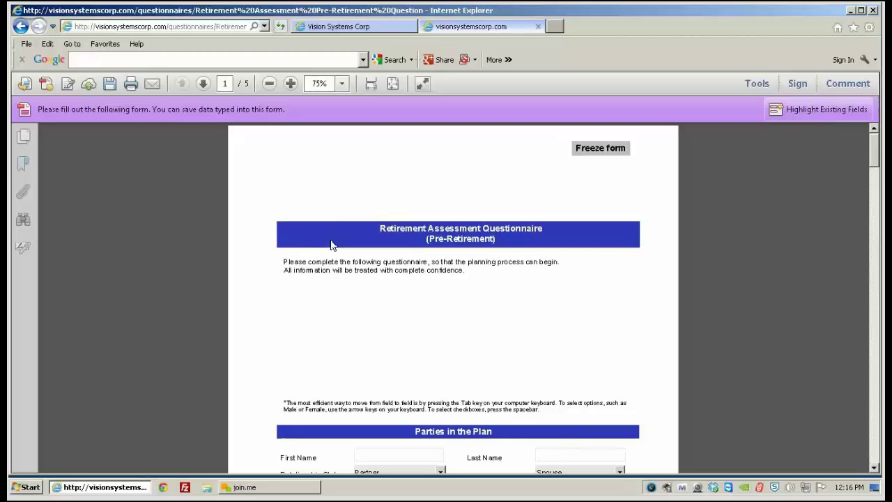
# Step: Open the image selection for the logo above the questionnaire's title and cancel it without choosing a file
pyautogui.click(341, 193)
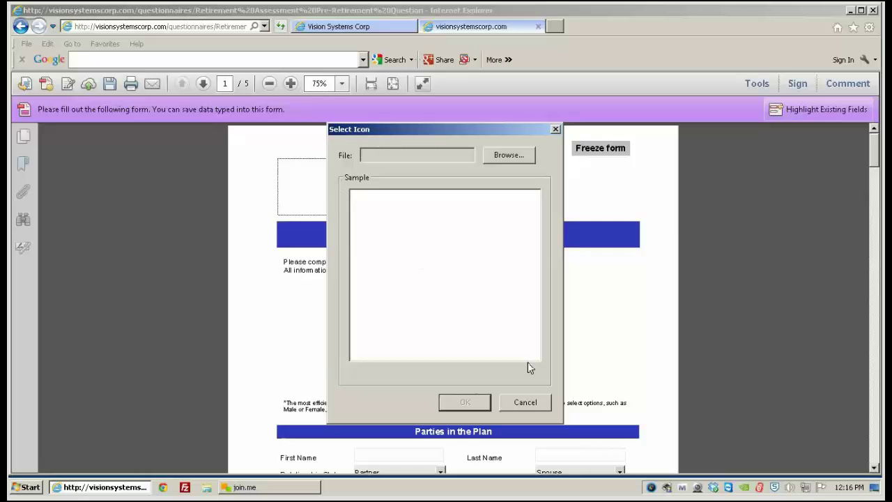
pyautogui.click(525, 403)
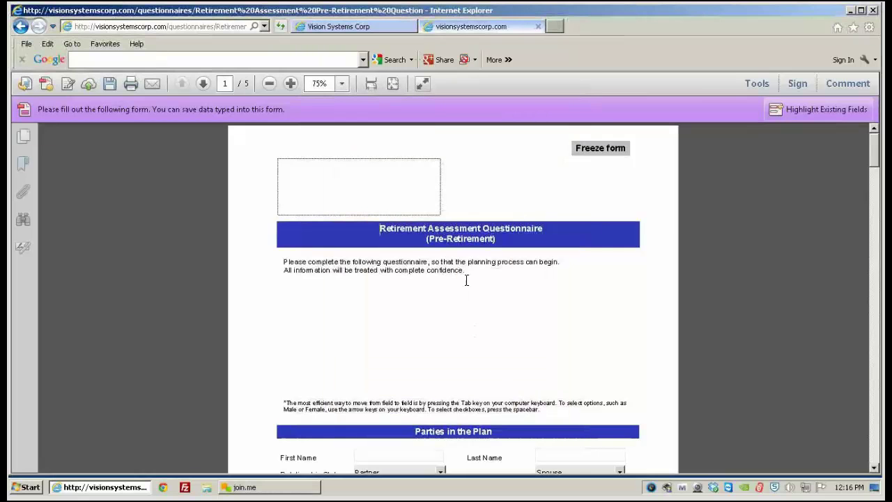
pyautogui.moveTo(466, 273); pyautogui.dragTo(451, 271)
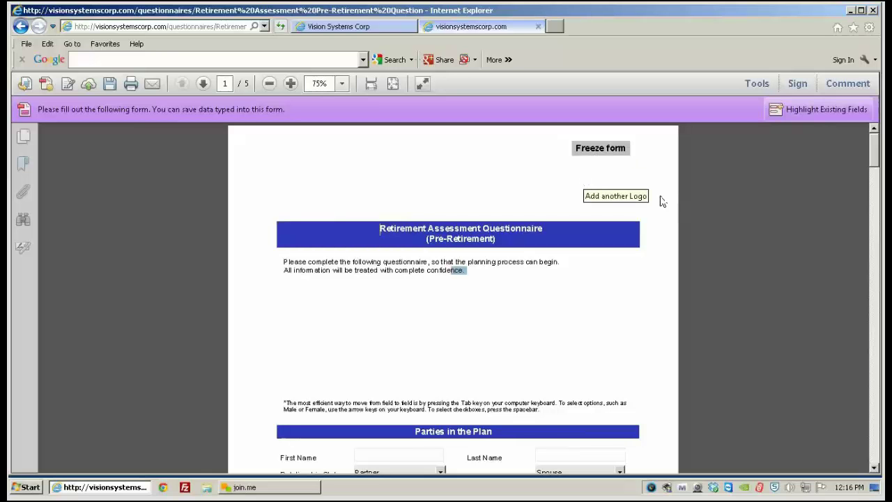
# Step: Enter the first party's first and last name in the Parties in the Plan section
pyautogui.moveTo(876, 162); pyautogui.dragTo(877, 214)
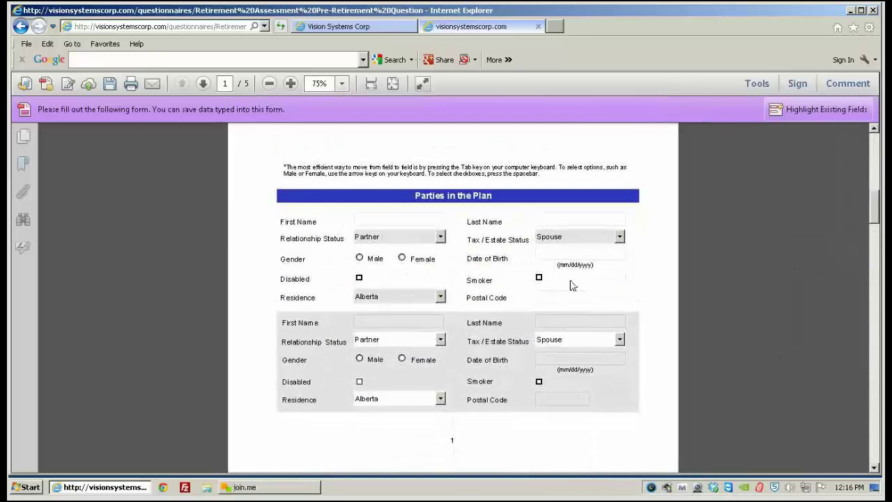
pyautogui.click(382, 220)
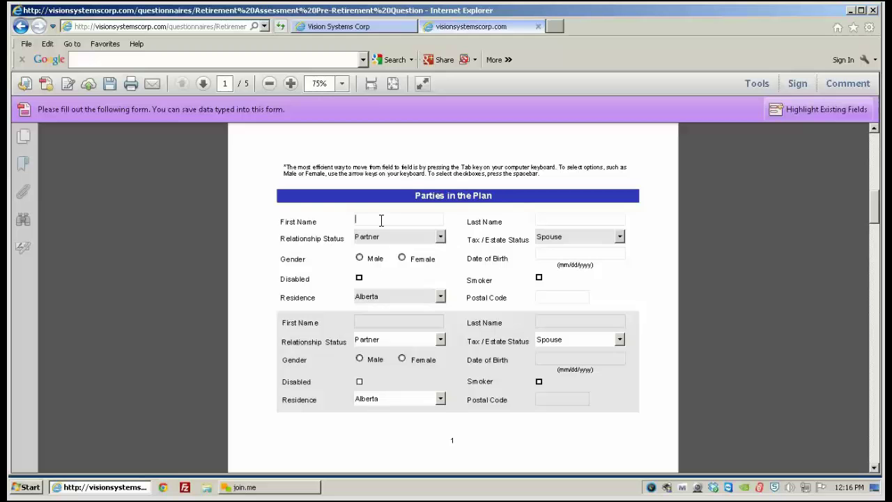
pyautogui.write('Bill')
pyautogui.press('Tab')
pyautogui.write('Smith')
# Step: Set the first party's Tax / Estate Status to Common-Law Partner and the gender to Male
pyautogui.press('Tab')
pyautogui.press('Tab')
pyautogui.press('Down')
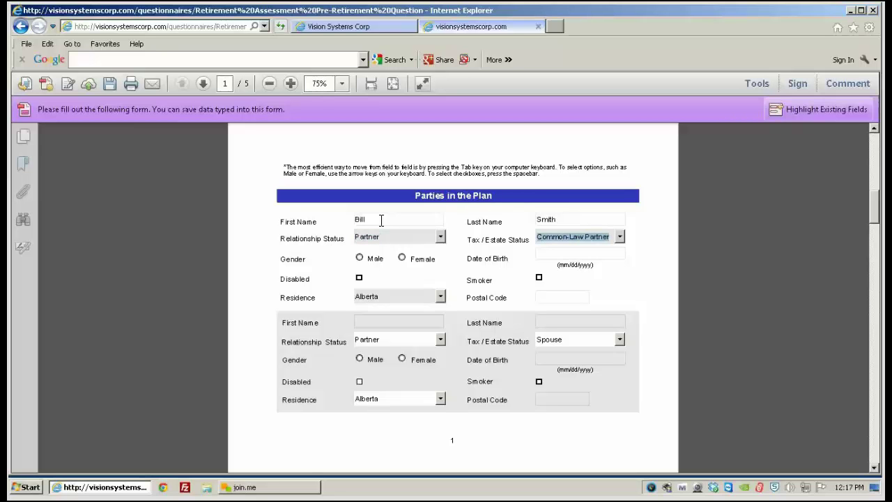
pyautogui.press('Tab')
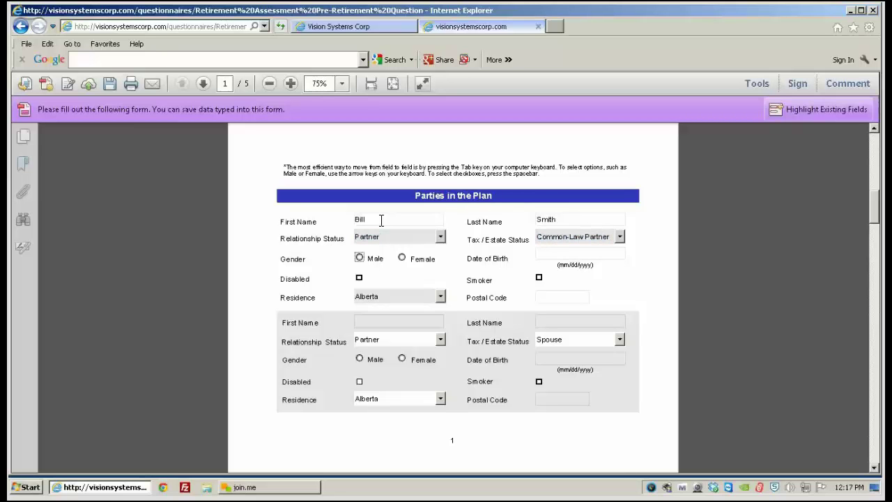
pyautogui.press('space')
# Step: Submit the questionnaire from its last page and enter the data encryption password
pyautogui.moveTo(876, 211); pyautogui.dragTo(863, 423)
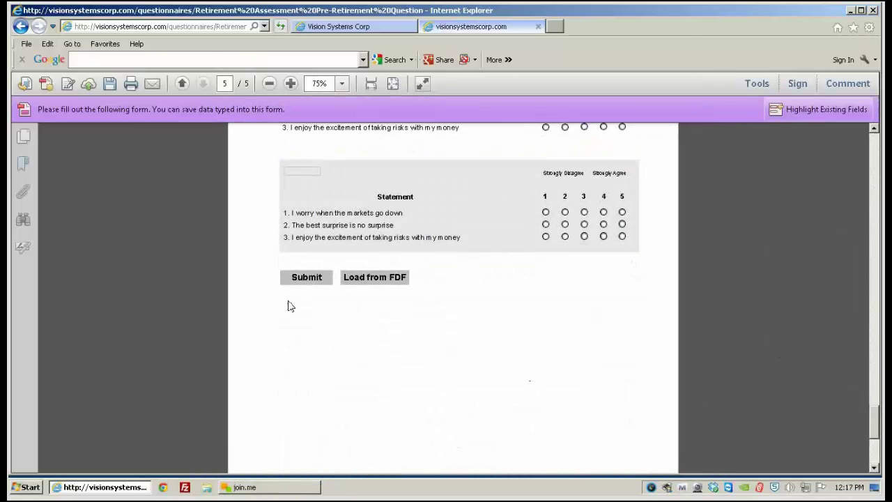
pyautogui.click(303, 278)
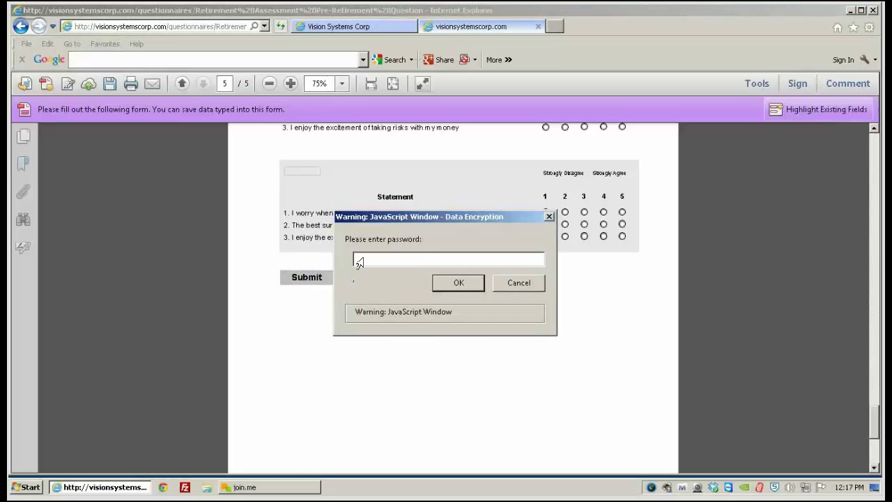
pyautogui.click(369, 263)
pyautogui.write('****')
pyautogui.click(455, 281)
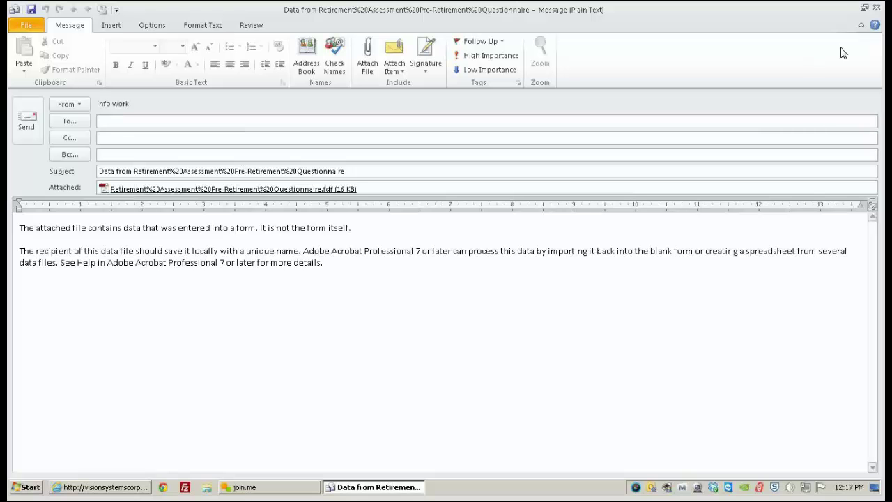
# Step: Close the e-mail message with the attached form data and the questionnaire's browser tab, and minimize the browser
pyautogui.click(877, 8)
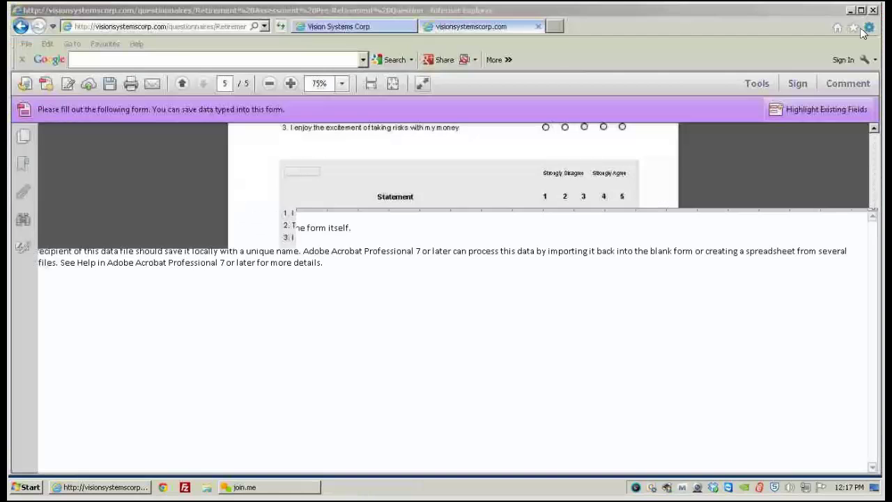
pyautogui.click(872, 10)
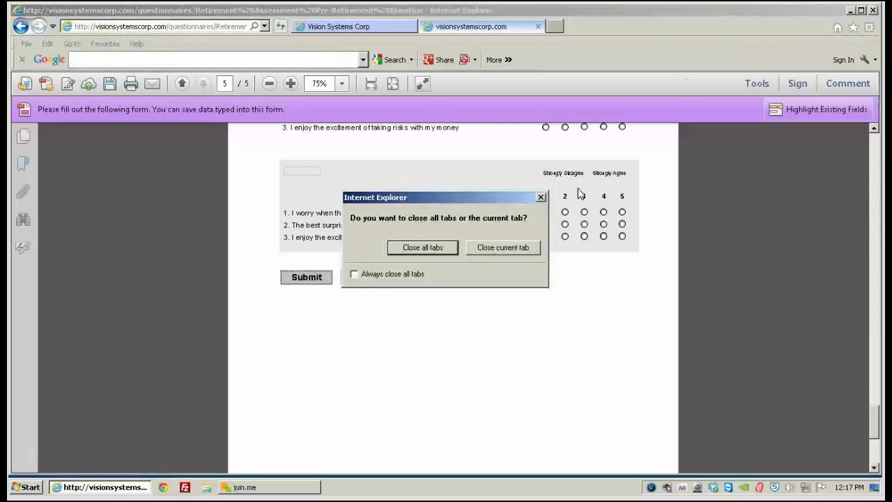
pyautogui.click(511, 247)
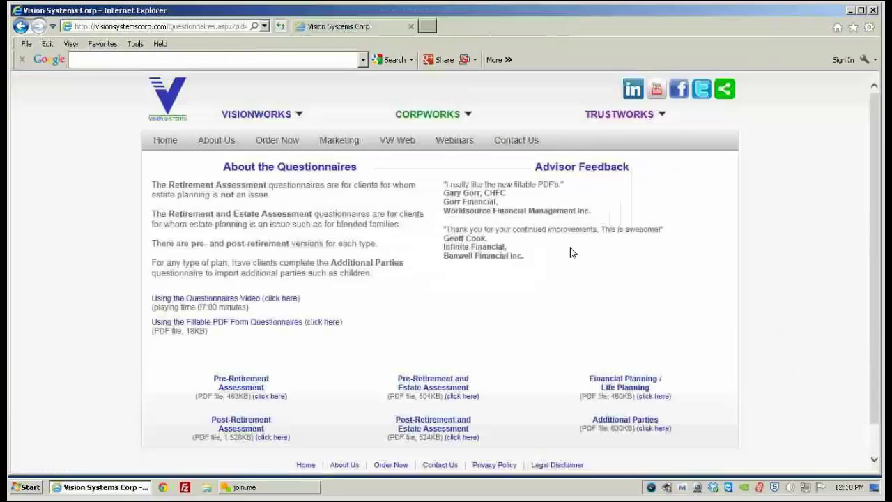
pyautogui.click(853, 10)
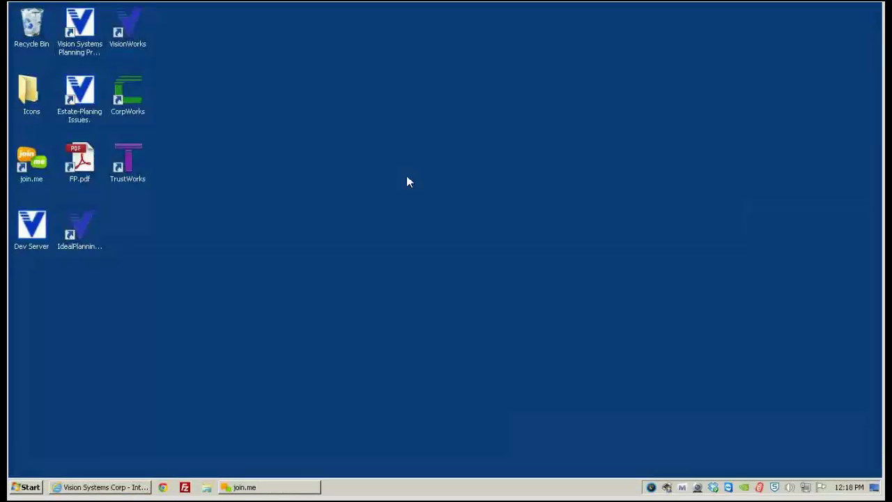
# Step: Launch VisionWorks and add a file using Import From Questionnaire with the Retirement Assessment plan type
pyautogui.doubleClick(132, 33)
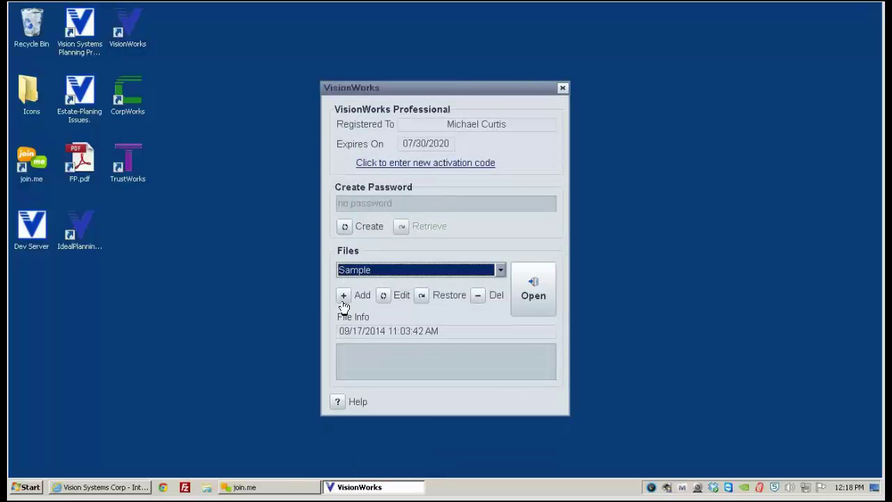
pyautogui.click(344, 296)
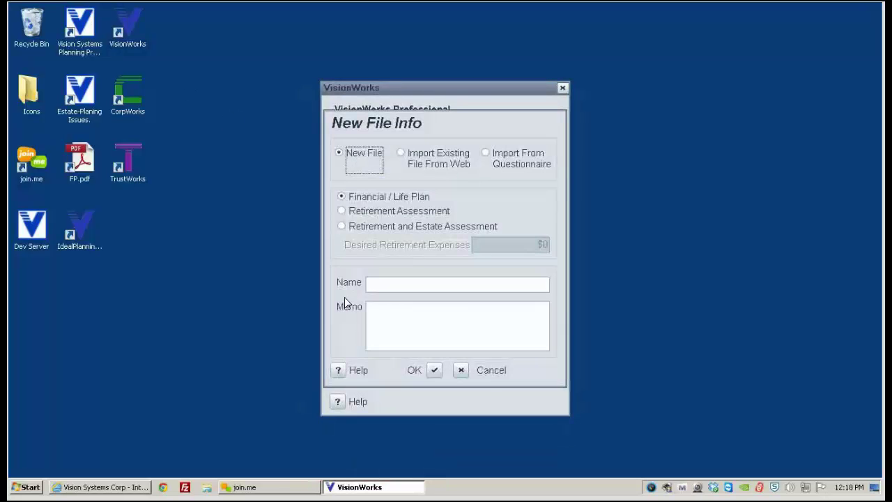
pyautogui.click(488, 157)
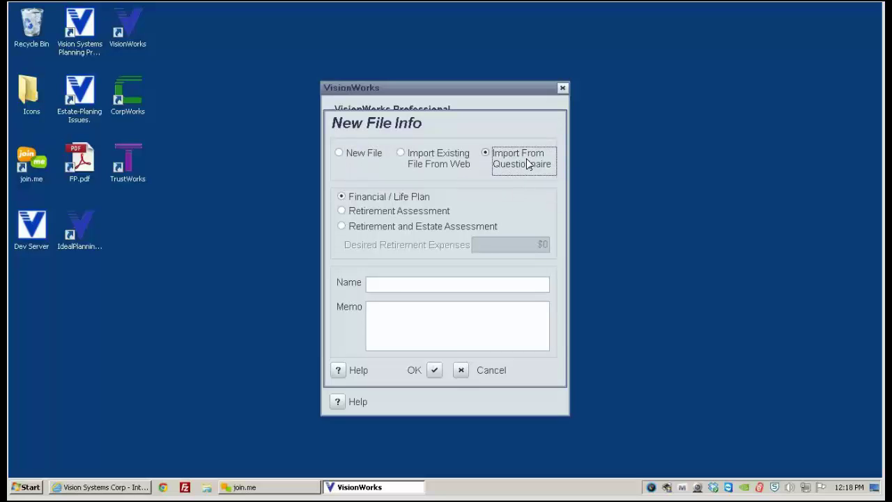
pyautogui.click(343, 211)
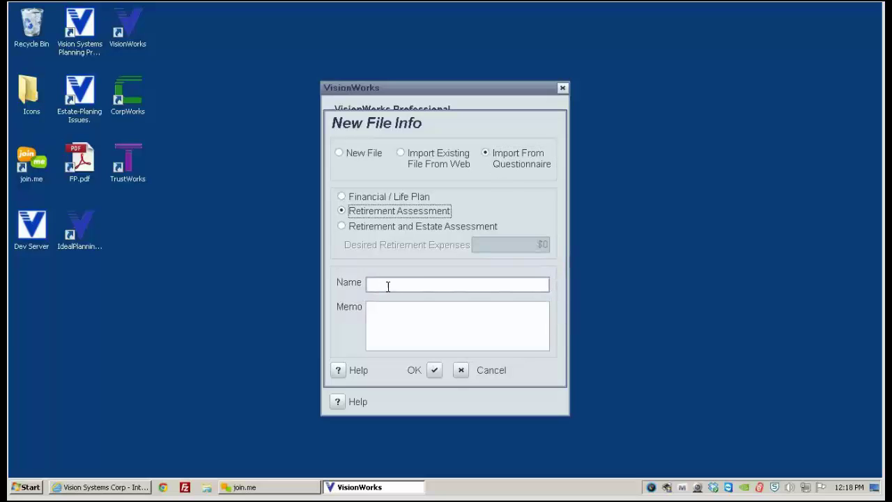
# Step: Name the new file with the clients' names followed by RADemo, leave the memo blank and confirm the file info
pyautogui.click(388, 285)
pyautogui.write('Sm')
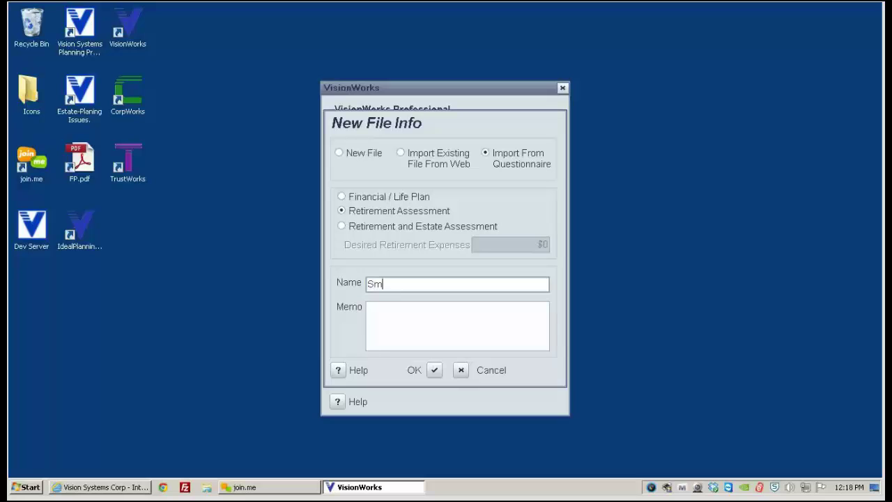
pyautogui.write('ithBillSueRADemo')
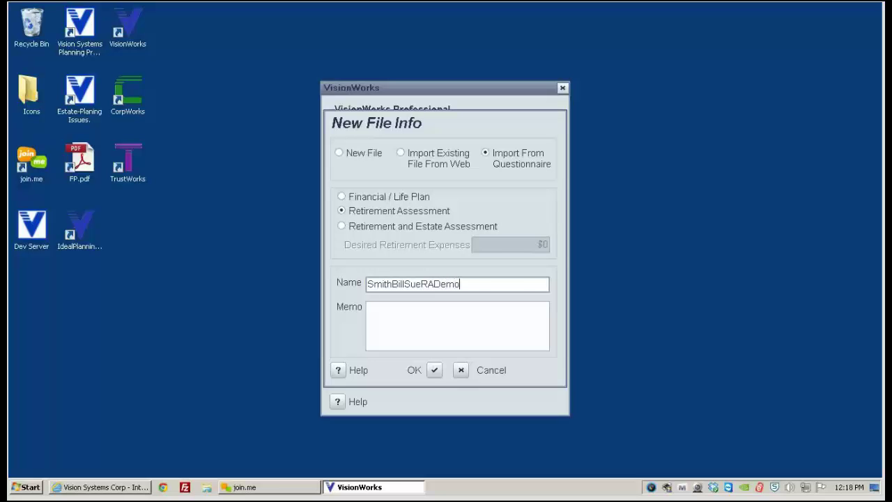
pyautogui.click(404, 327)
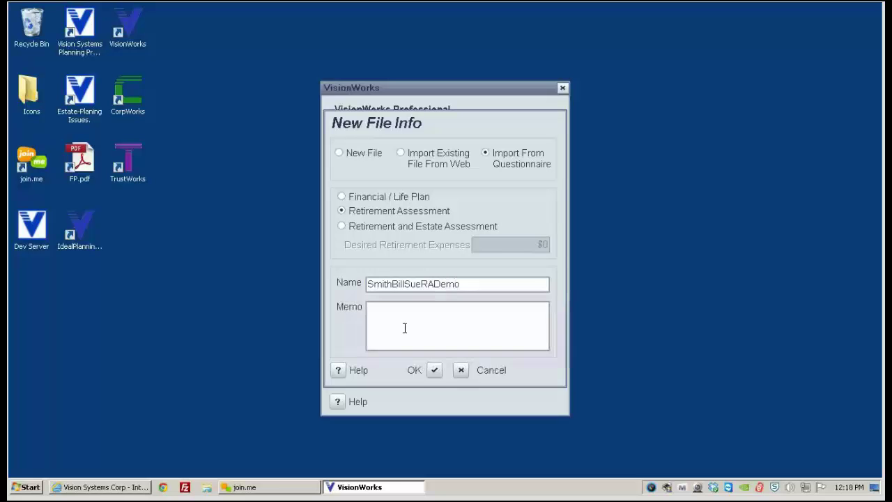
pyautogui.click(432, 372)
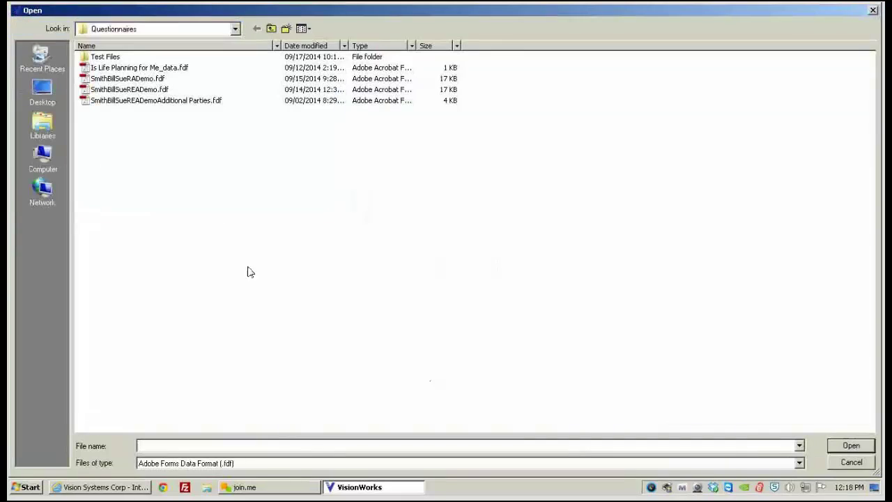
# Step: Import the clients' RADemo .fdf file from the Questionnaires folder, entering the questionnaire password
pyautogui.click(128, 79)
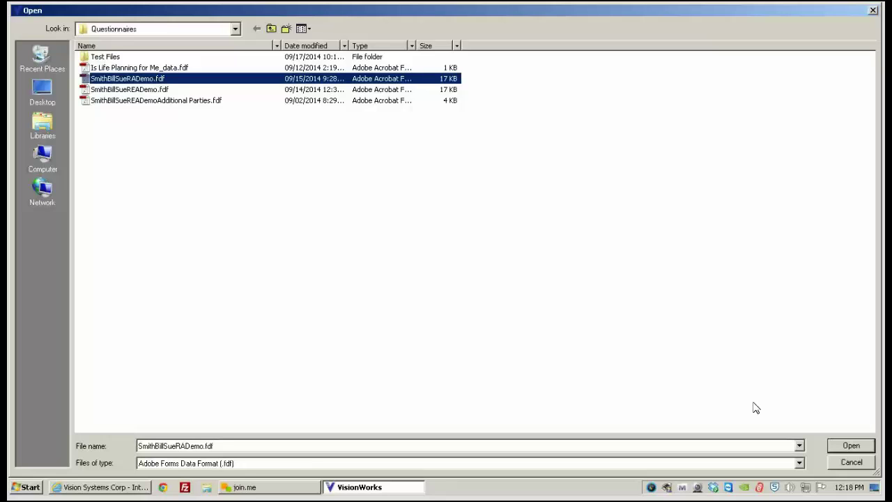
pyautogui.click(852, 447)
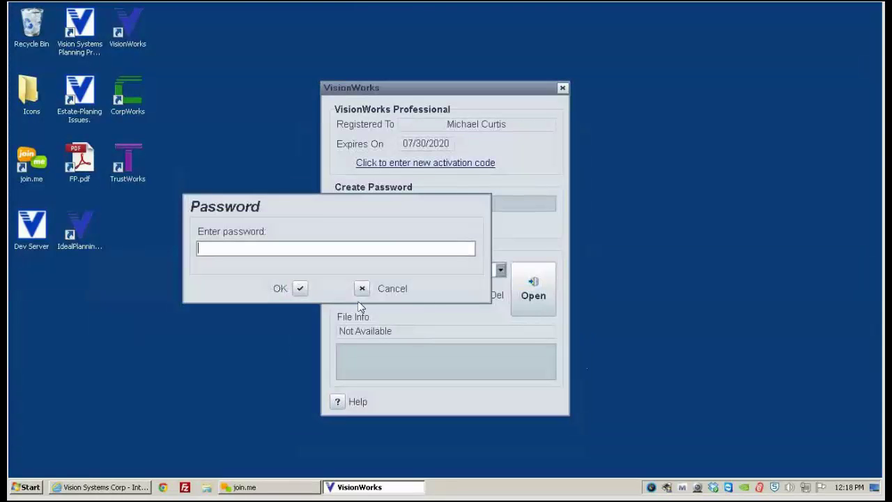
pyautogui.write('****')
pyautogui.click(301, 291)
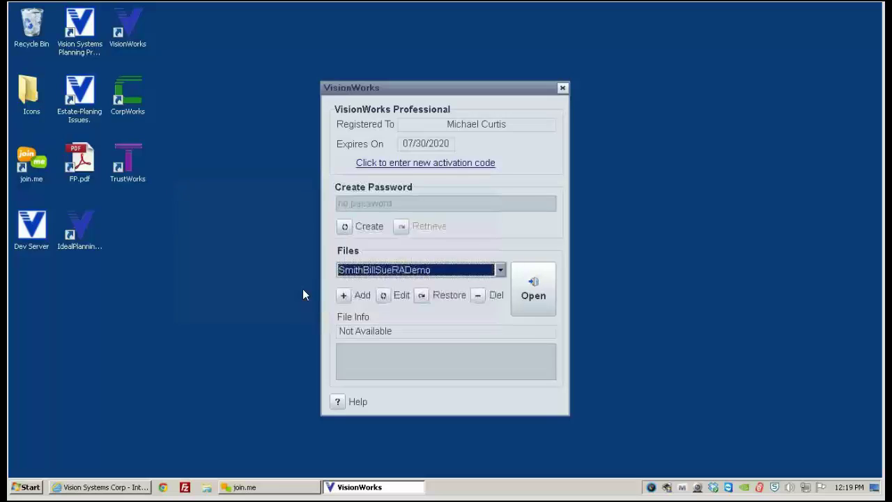
# Step: Acknowledge the import message and open the imported Retirement Assessment file
pyautogui.click(398, 295)
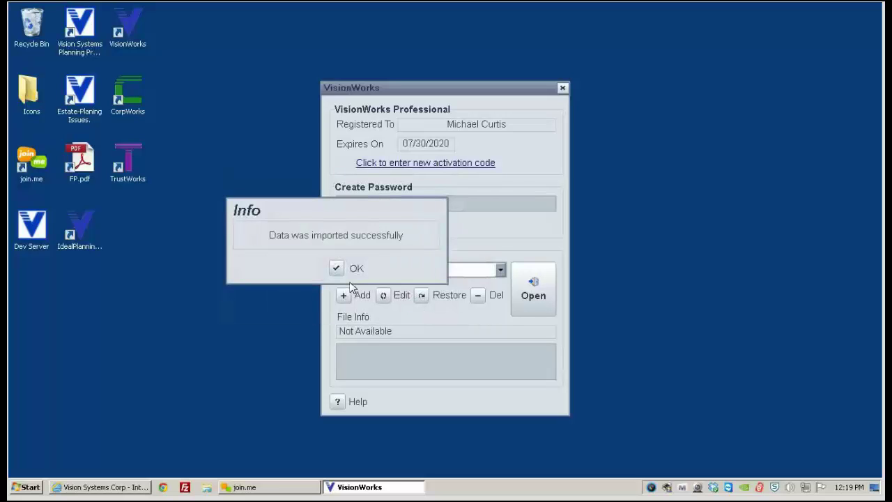
pyautogui.click(338, 268)
pyautogui.click(547, 301)
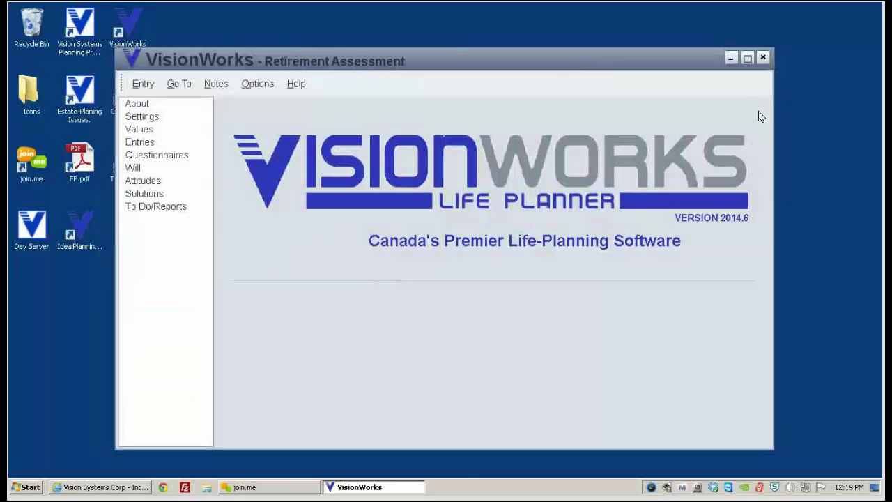
# Step: Maximize the file window and review the imported personal details and the first client's salary under the Career entries
pyautogui.click(747, 58)
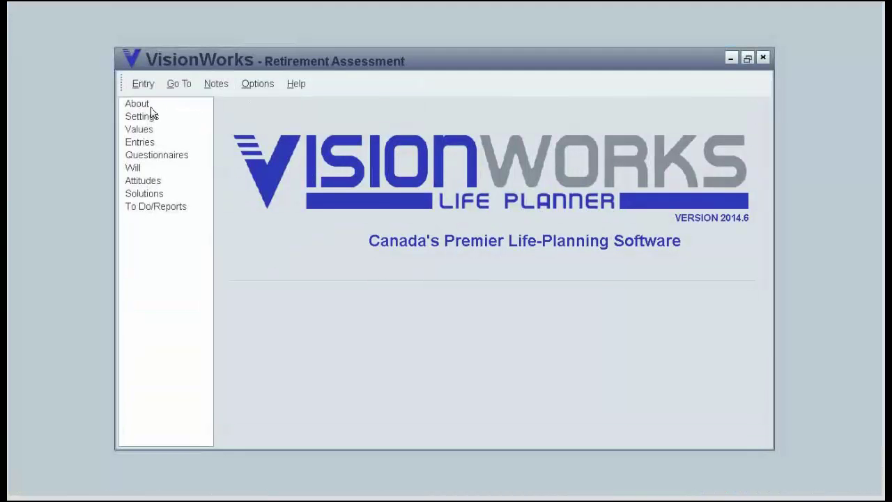
pyautogui.click(149, 107)
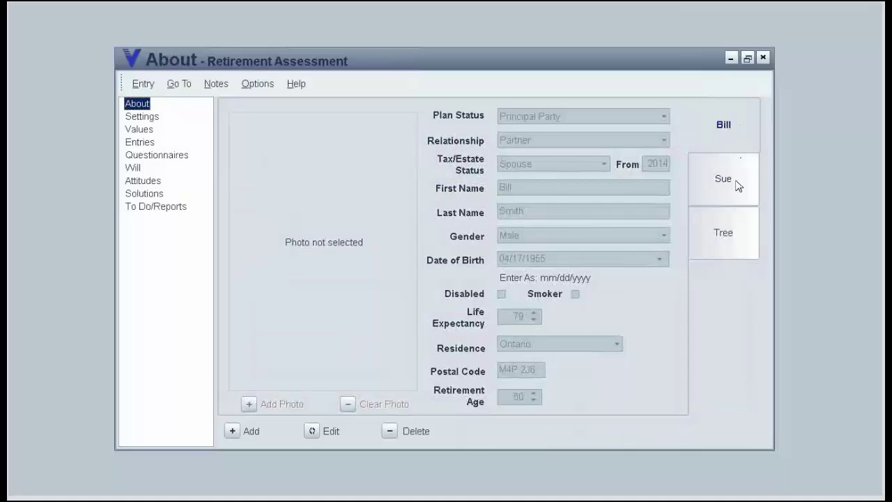
pyautogui.click(140, 142)
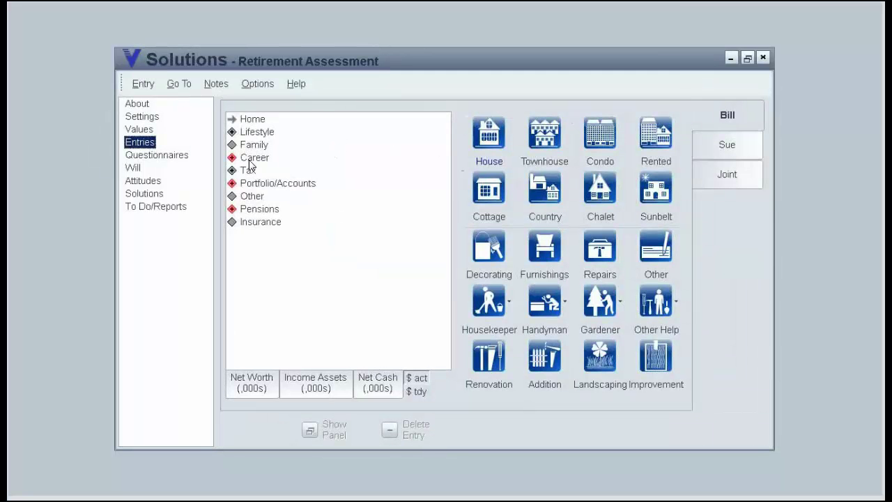
pyautogui.click(255, 158)
pyautogui.click(273, 170)
pyautogui.click(278, 183)
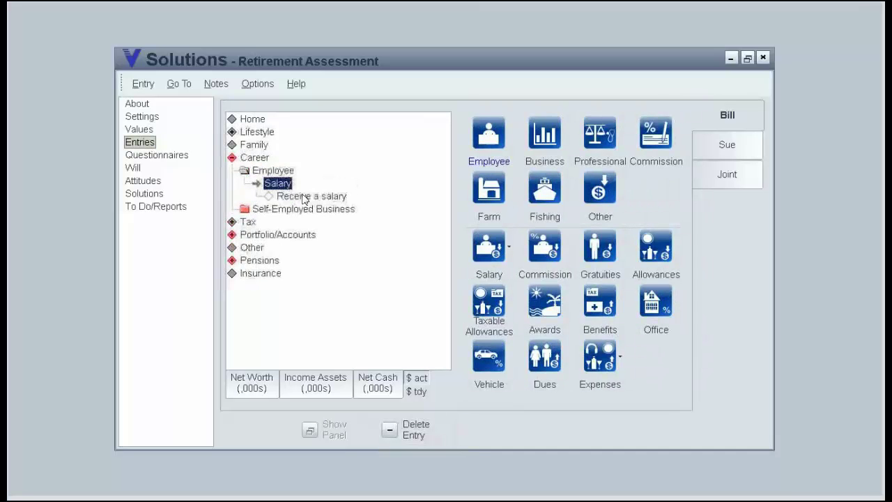
pyautogui.click(304, 197)
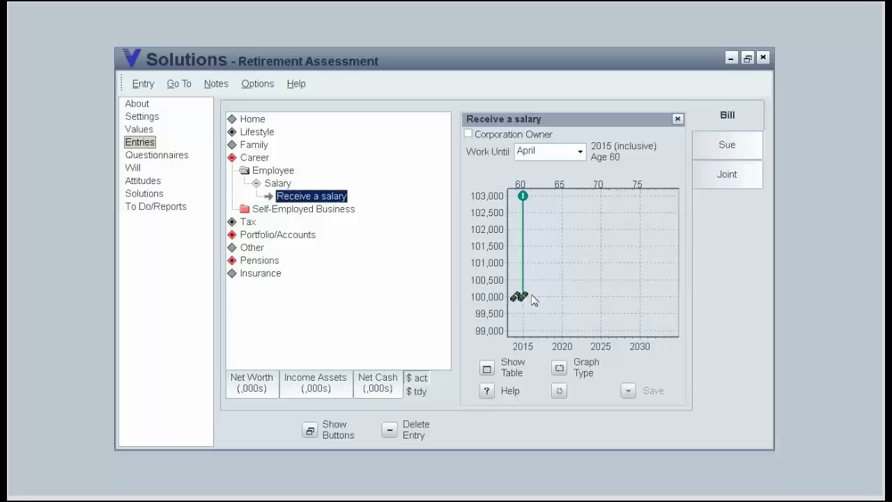
pyautogui.moveTo(528, 301)
# Step: Examine the joint Owned Home entries for buying and selling, property taxes and operating expenses
pyautogui.click(733, 179)
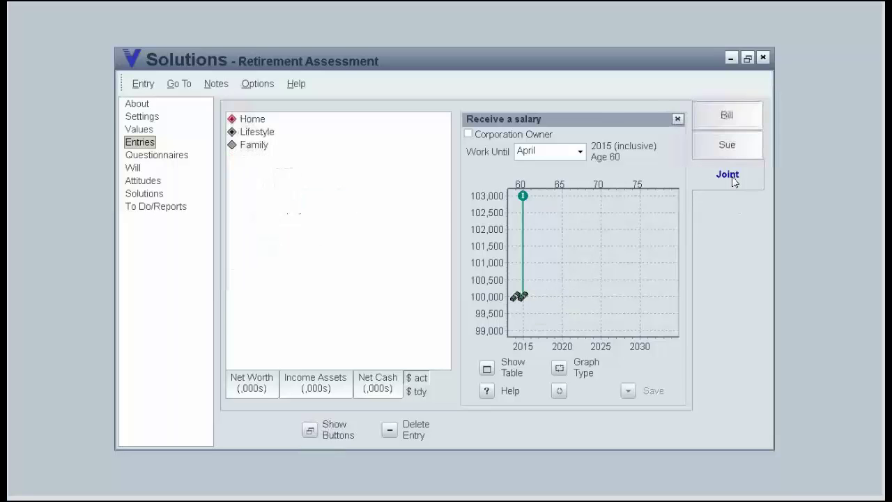
pyautogui.click(259, 122)
pyautogui.click(267, 134)
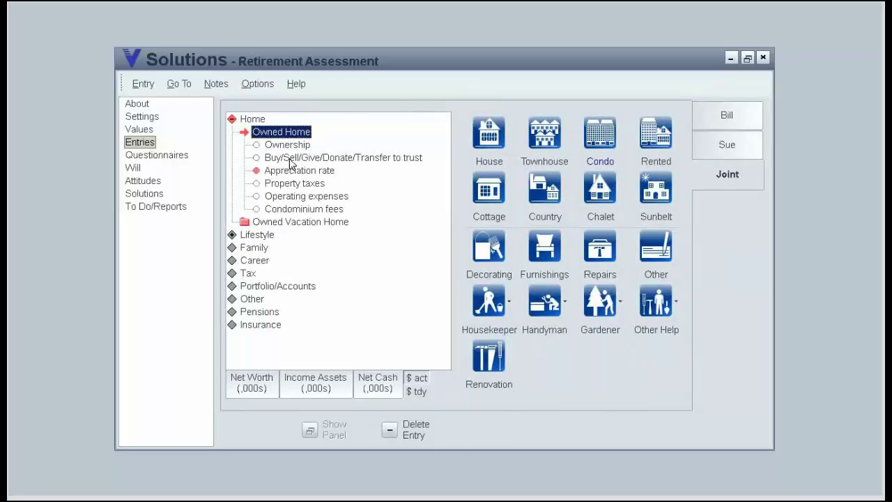
pyautogui.click(293, 159)
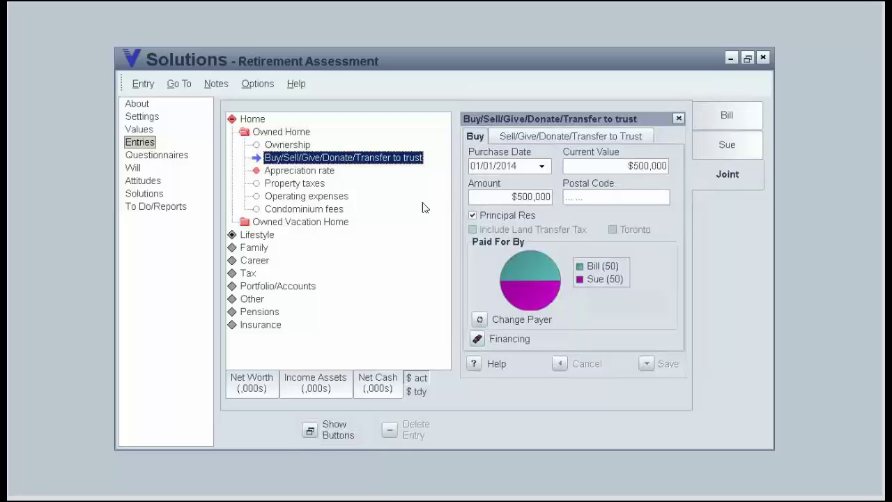
pyautogui.click(298, 184)
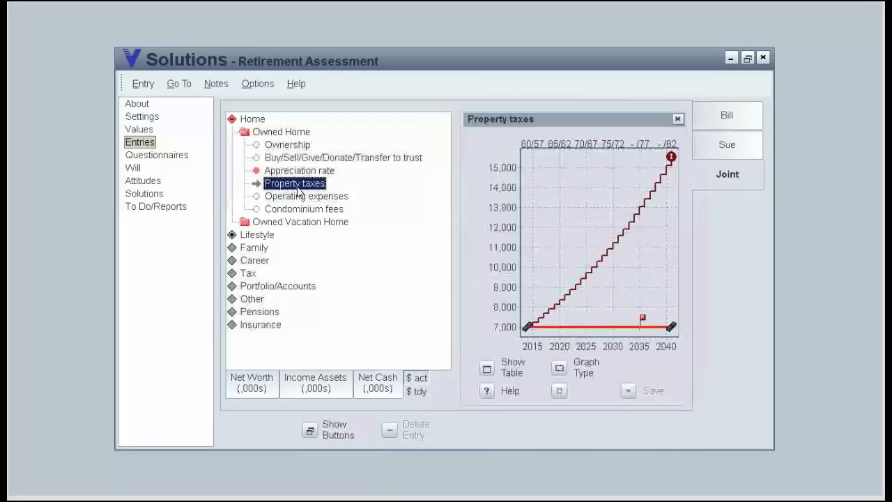
pyautogui.click(303, 198)
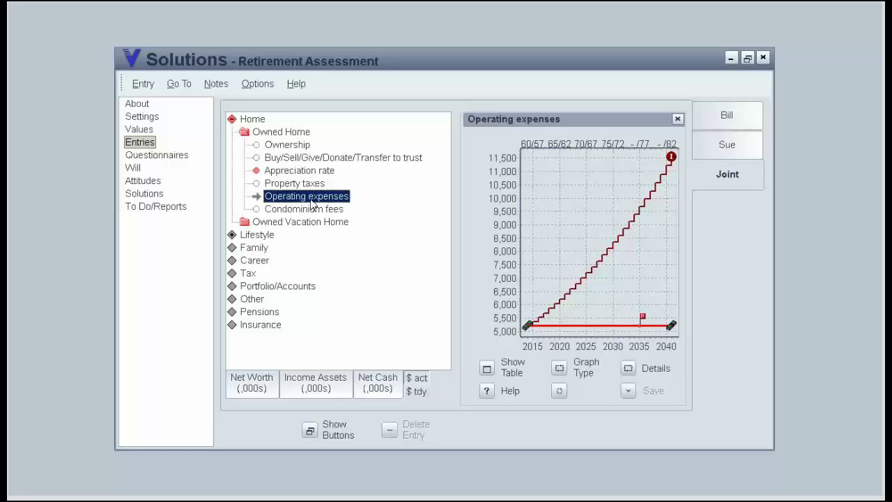
pyautogui.click(318, 159)
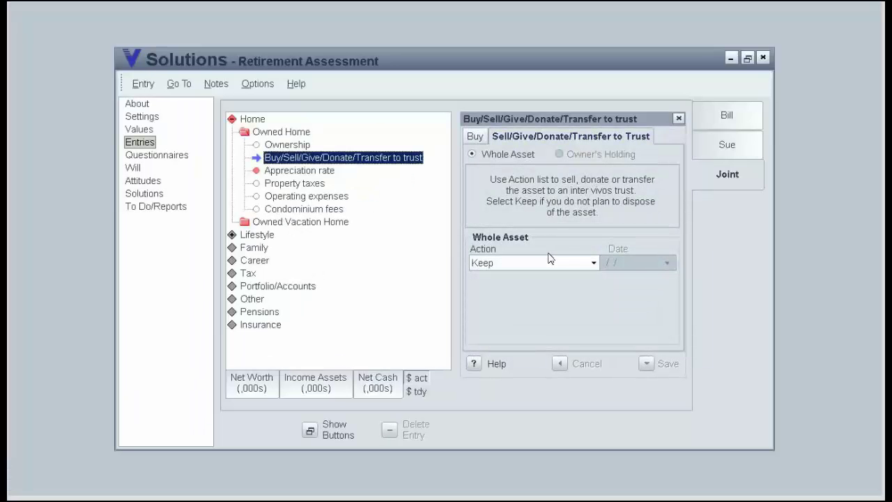
pyautogui.click(679, 119)
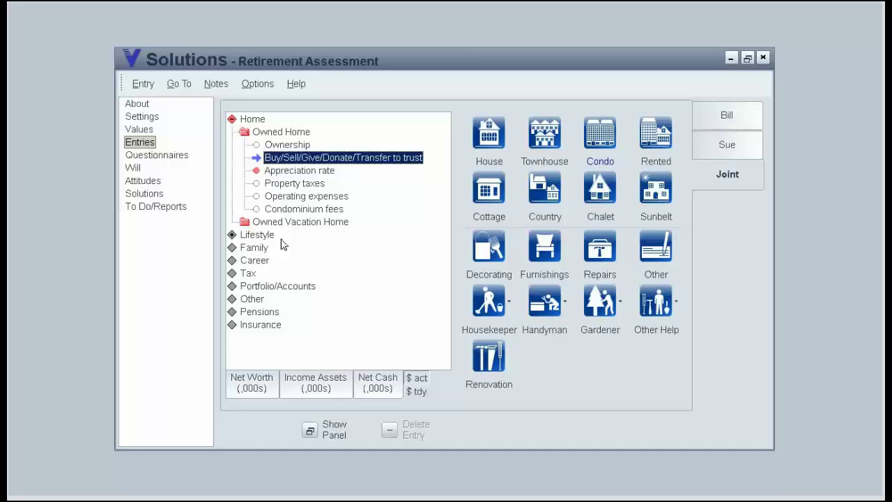
# Step: Review the report settings for fonts, cover page, cover page graphics and titles, and leave them without saving
pyautogui.click(167, 209)
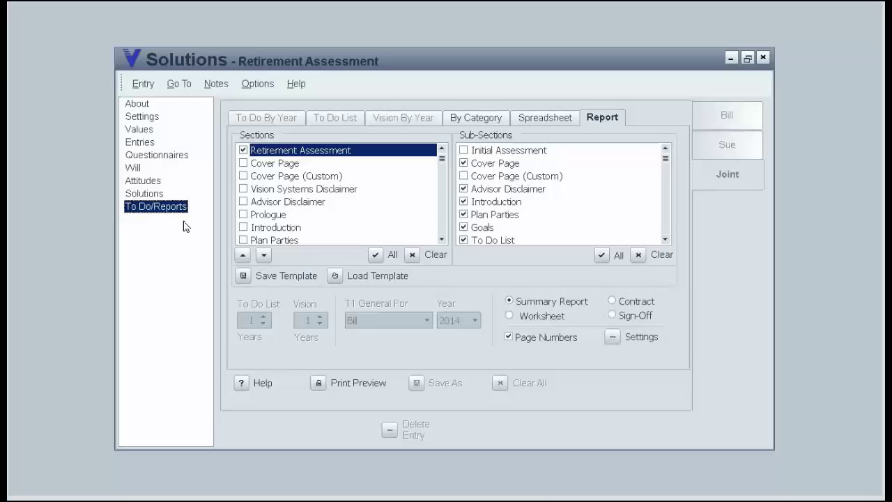
pyautogui.click(613, 339)
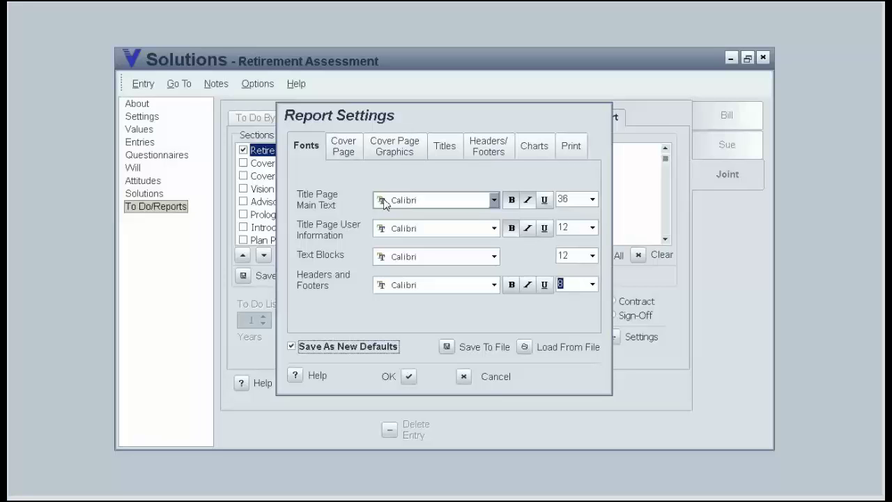
pyautogui.click(342, 149)
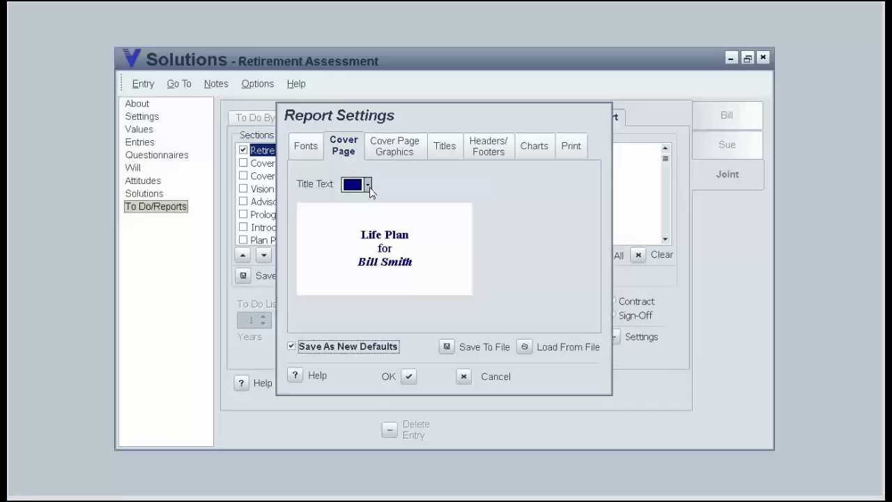
pyautogui.click(368, 185)
pyautogui.click(426, 186)
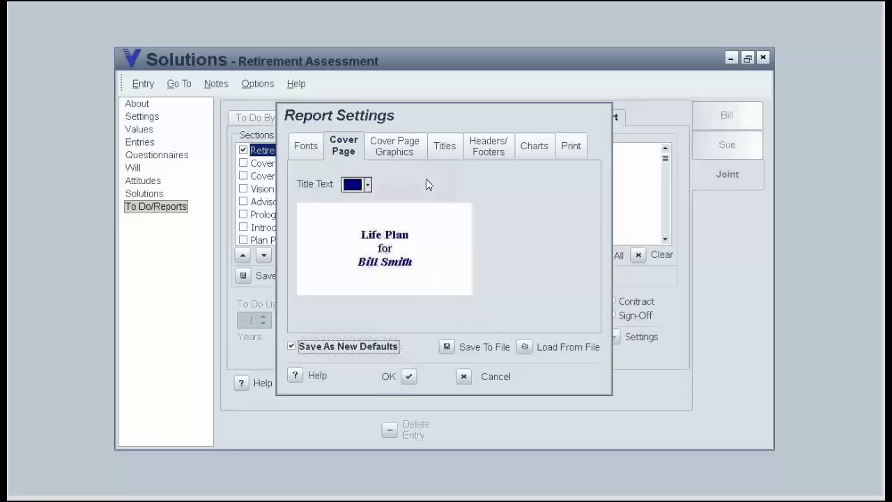
pyautogui.click(403, 155)
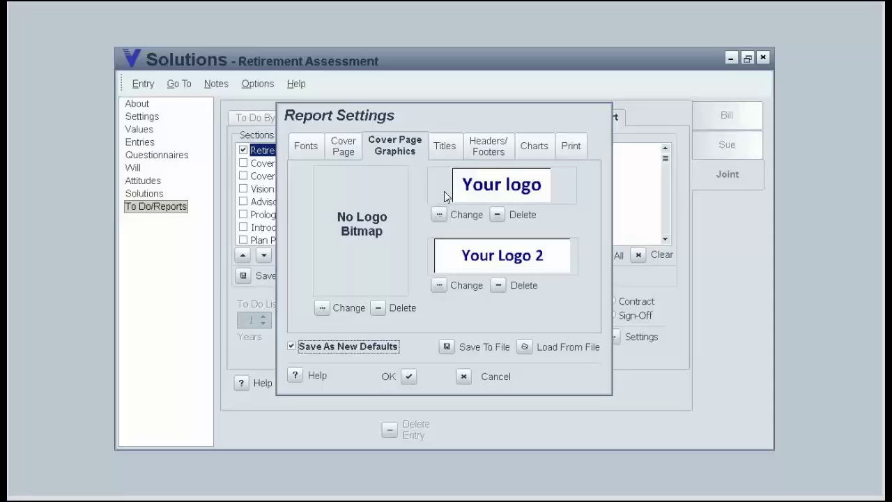
pyautogui.click(445, 151)
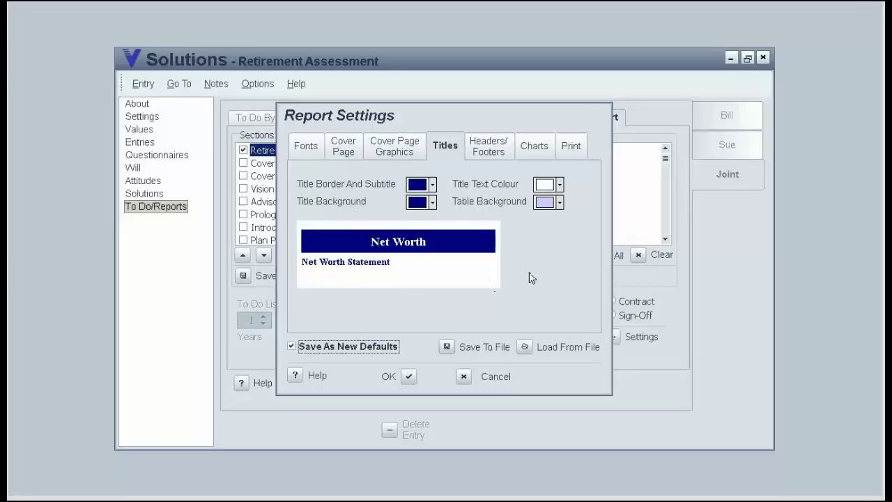
pyautogui.click(465, 381)
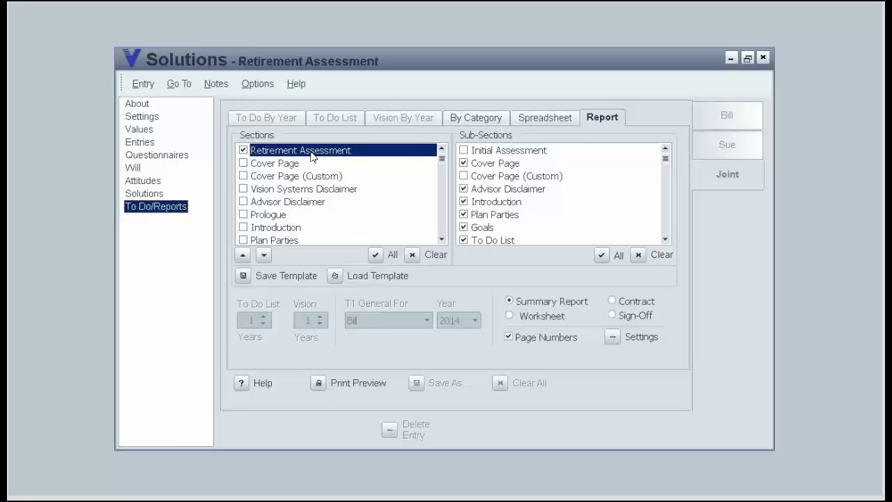
# Step: Include the Initial Assessment sub-section in the Retirement Assessment report and show its print preview at full window size
pyautogui.click(464, 150)
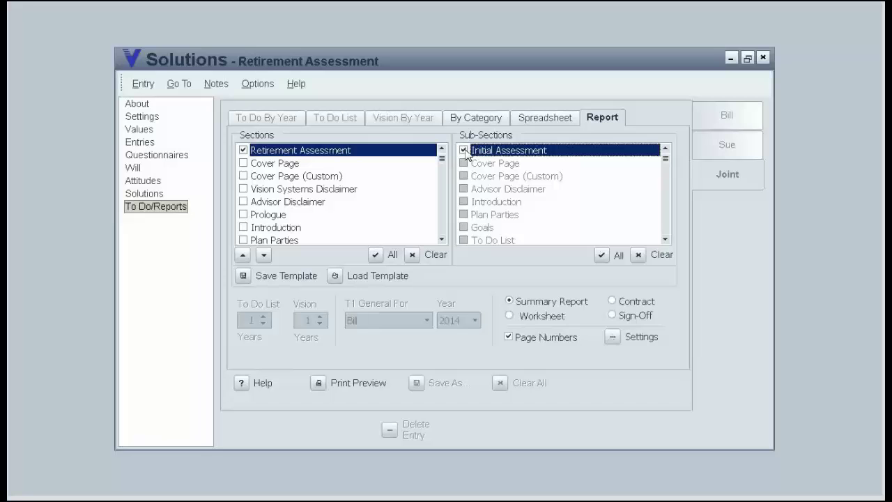
pyautogui.click(319, 384)
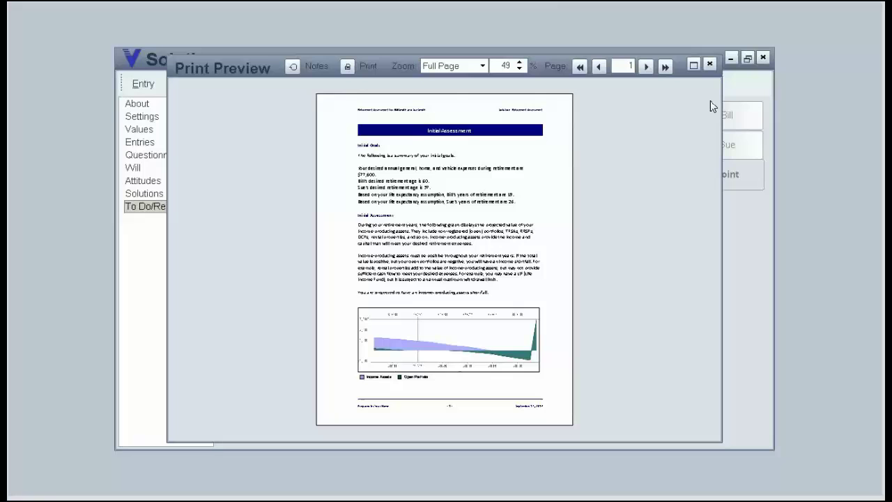
pyautogui.click(694, 66)
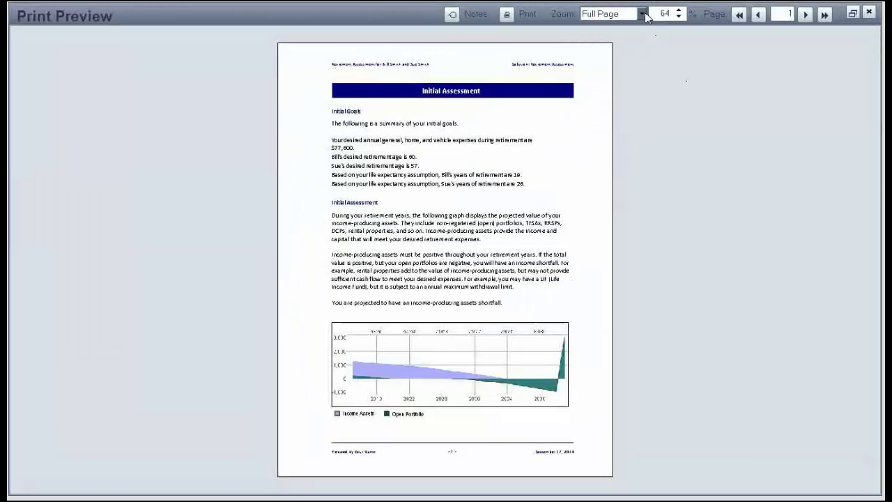
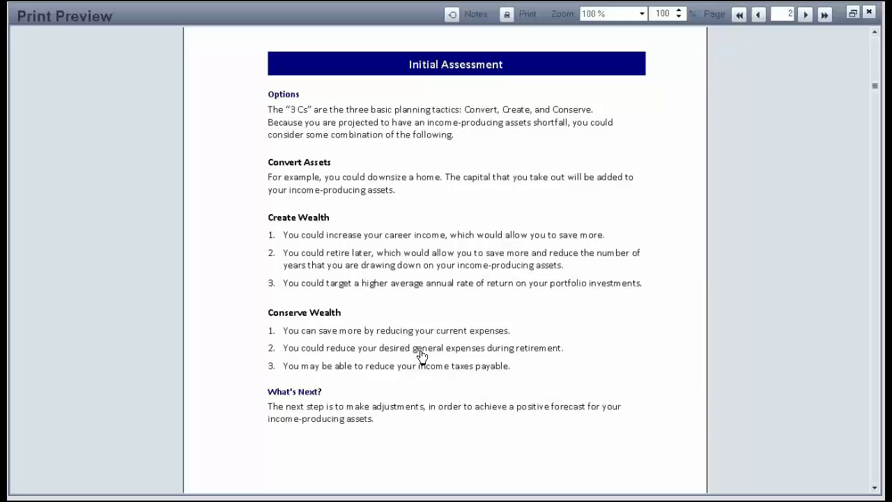
# Step: Check the text-editing options for the first Create Wealth item in the report preview, cancel them and close the preview
pyautogui.click(400, 239)
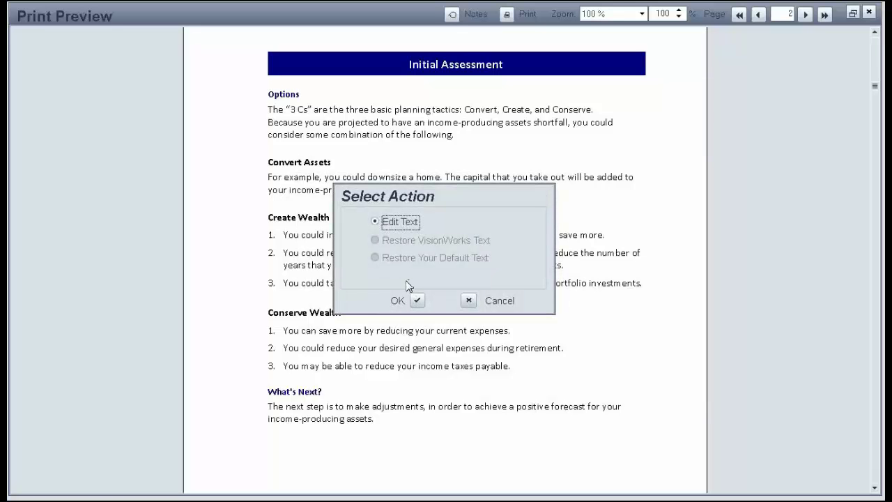
pyautogui.click(470, 305)
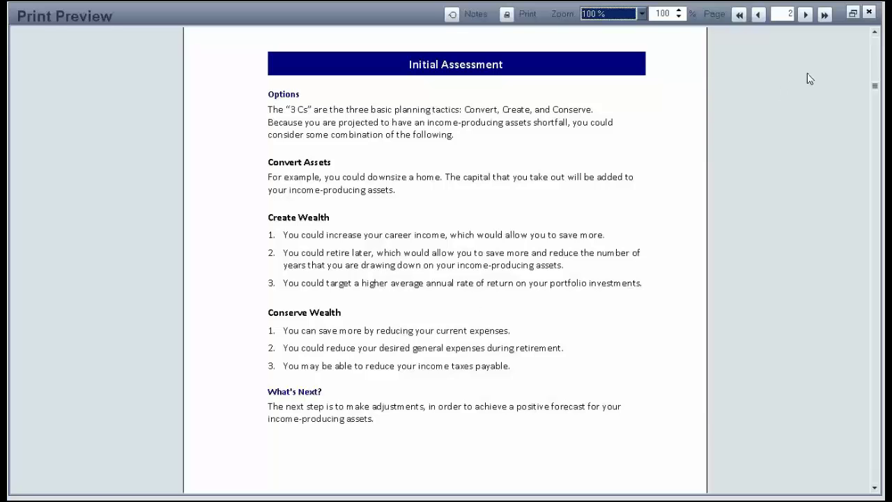
pyautogui.click(869, 12)
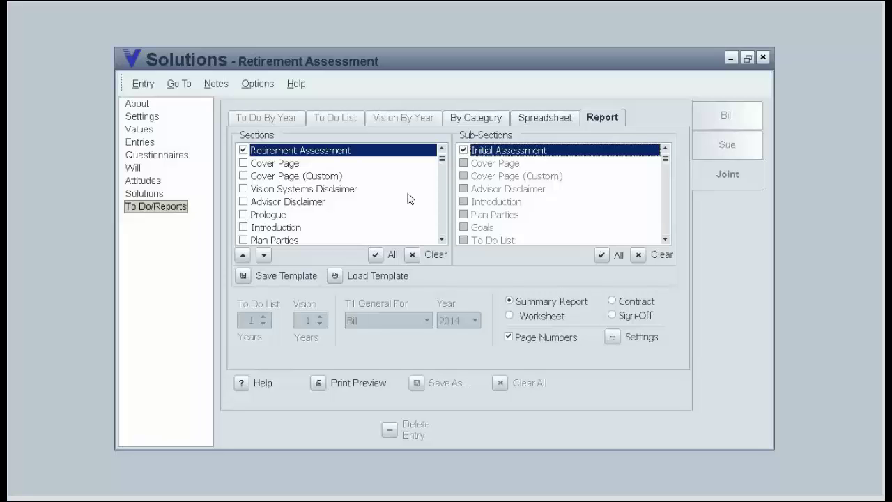
# Step: Copy the Retirement Assessment solution, name the copy RA Changes and save it
pyautogui.click(143, 194)
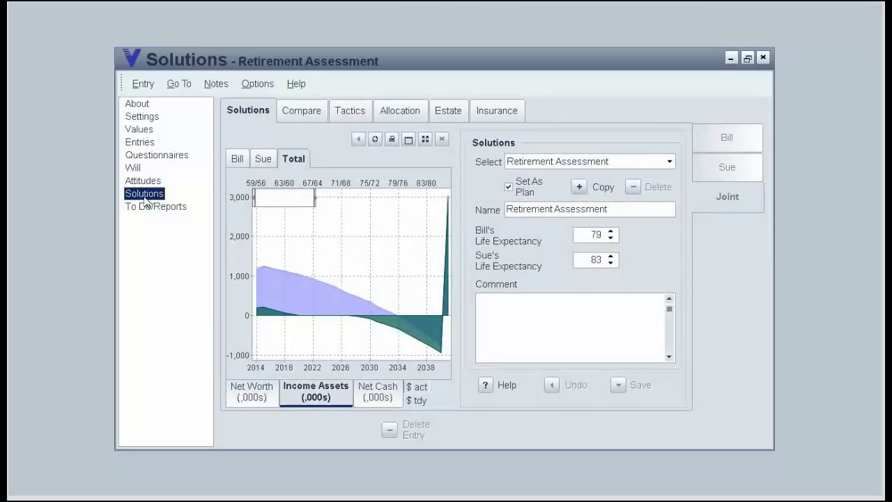
pyautogui.click(579, 187)
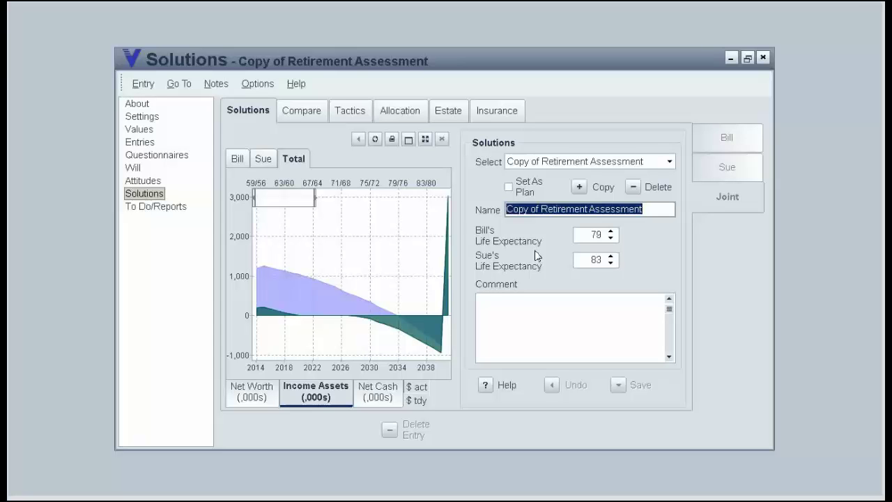
pyautogui.write('RA')
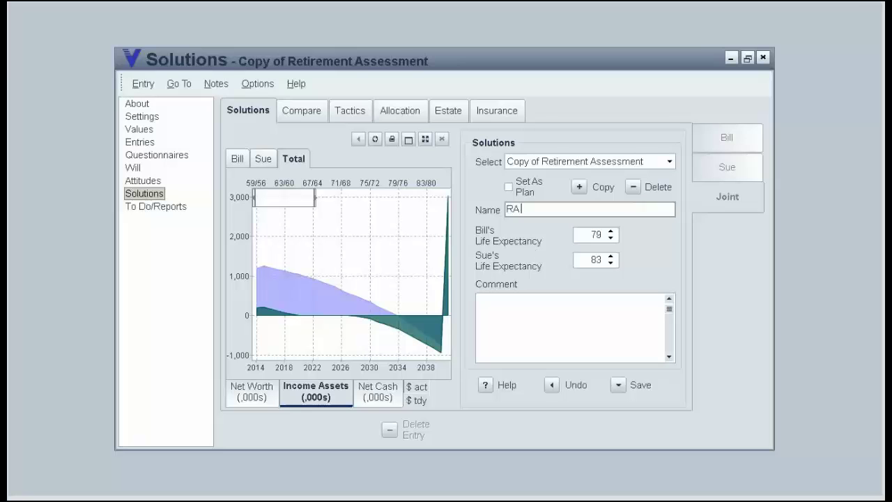
pyautogui.write(' Che')
pyautogui.write('nges')
pyautogui.click(537, 210)
pyautogui.press('BackSpace')
pyautogui.write('a')
pyautogui.click(618, 384)
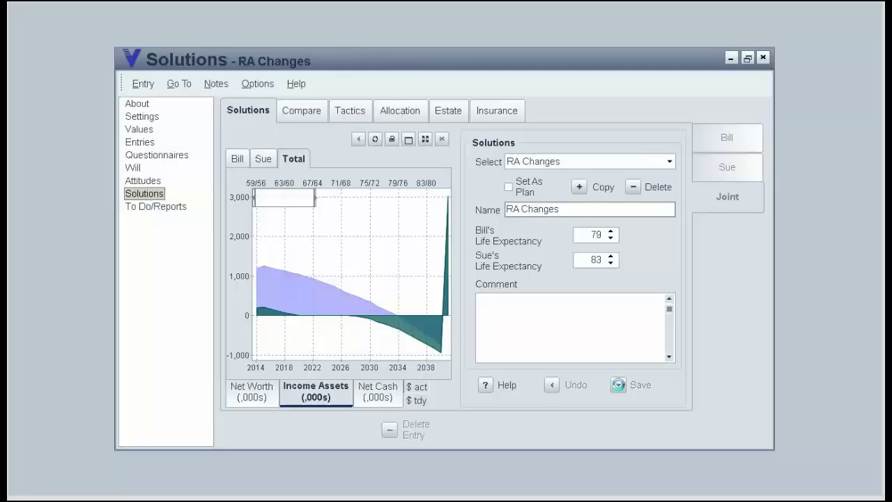
# Step: Open the Retirement Assessment options from the solution's retirement tactics and disable Calculate Average Annual Additional Savings
pyautogui.click(350, 111)
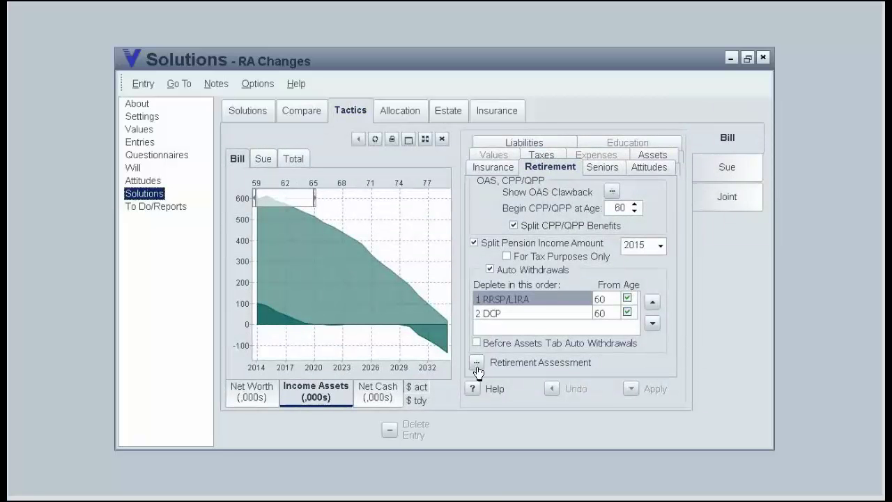
pyautogui.click(478, 364)
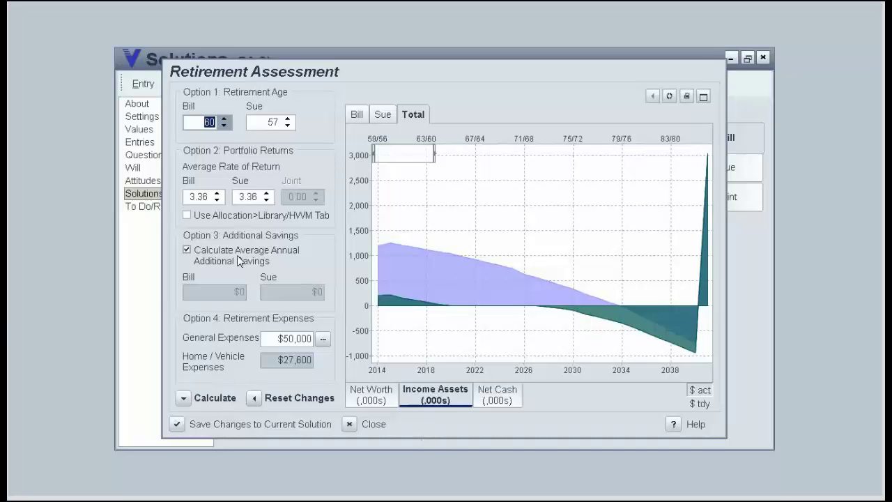
pyautogui.click(187, 252)
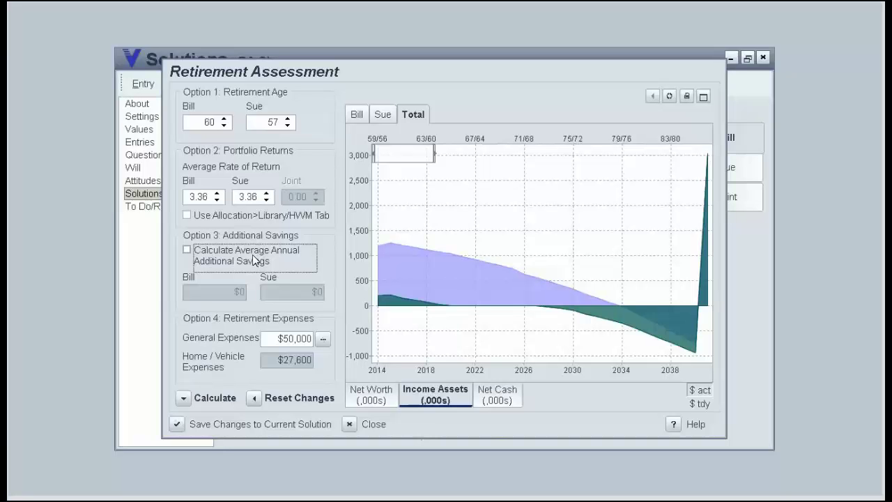
# Step: Set both spouses' average portfolio rate of return to 5.00 and recalculate the Retirement Assessment to check the projected shortfall
pyautogui.click(219, 194)
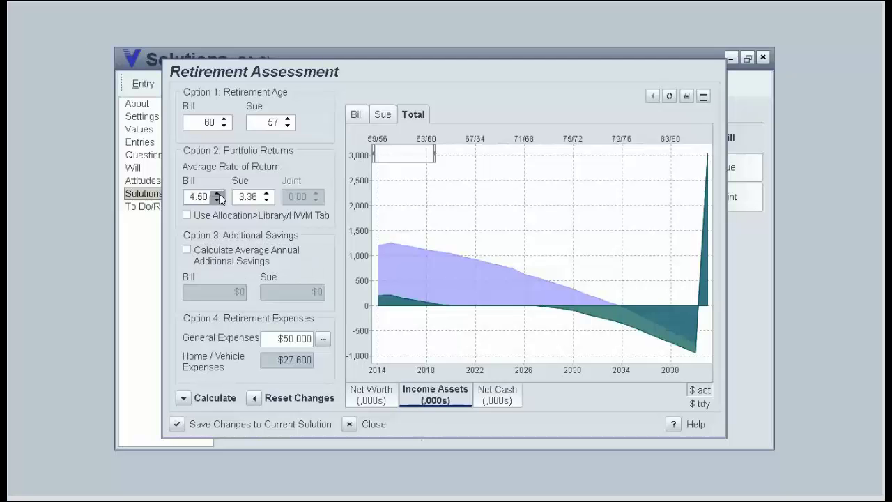
pyautogui.click(219, 194)
pyautogui.click(269, 194)
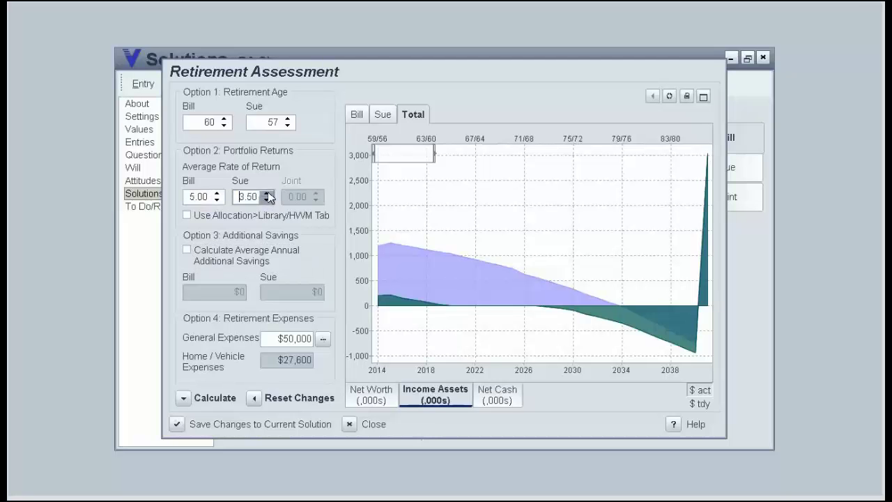
pyautogui.click(268, 195)
pyautogui.click(268, 195)
pyautogui.click(268, 195)
pyautogui.click(184, 399)
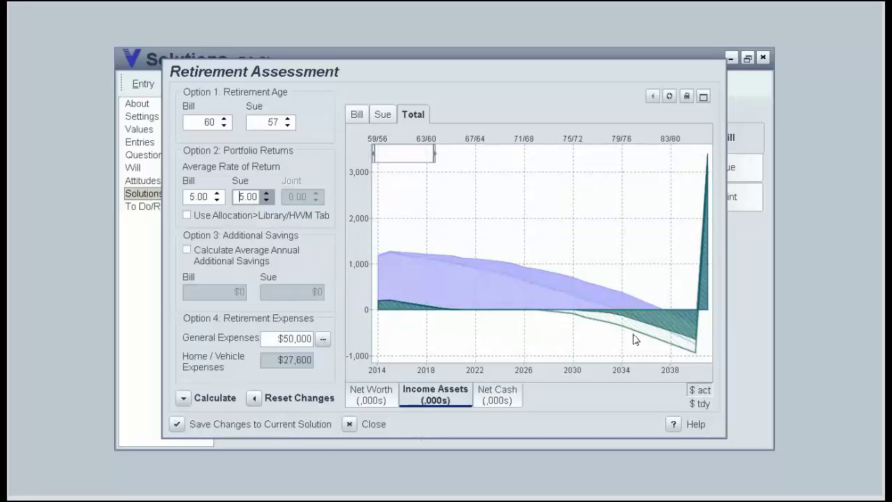
pyautogui.moveTo(646, 340)
# Step: Set the spouses' retirement ages to 62 and 59, recalculate the projection and save the changes to the current solution
pyautogui.click(224, 119)
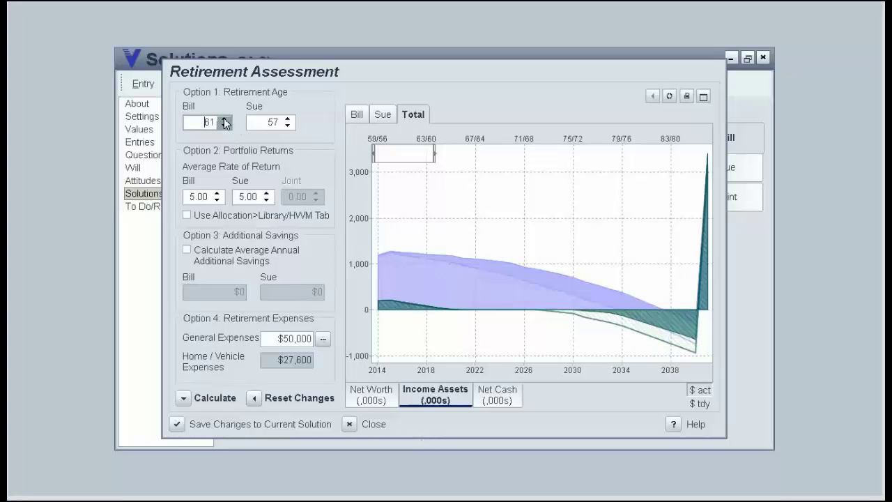
pyautogui.click(224, 119)
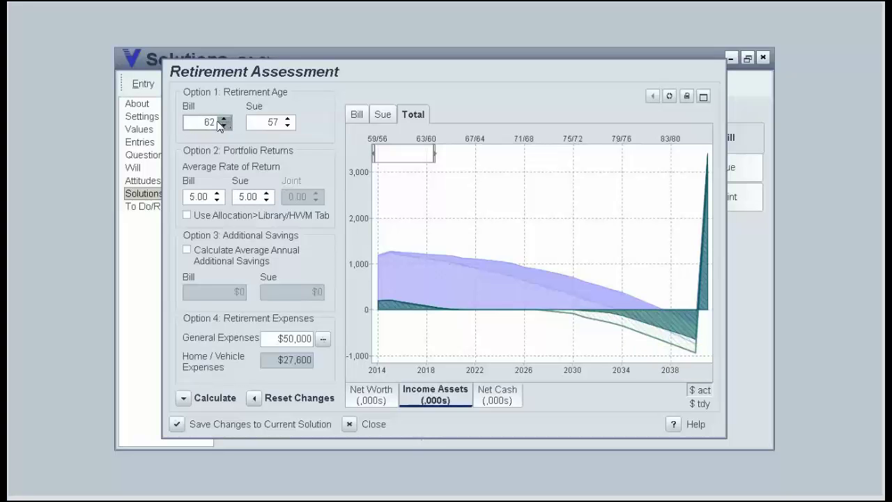
pyautogui.click(289, 120)
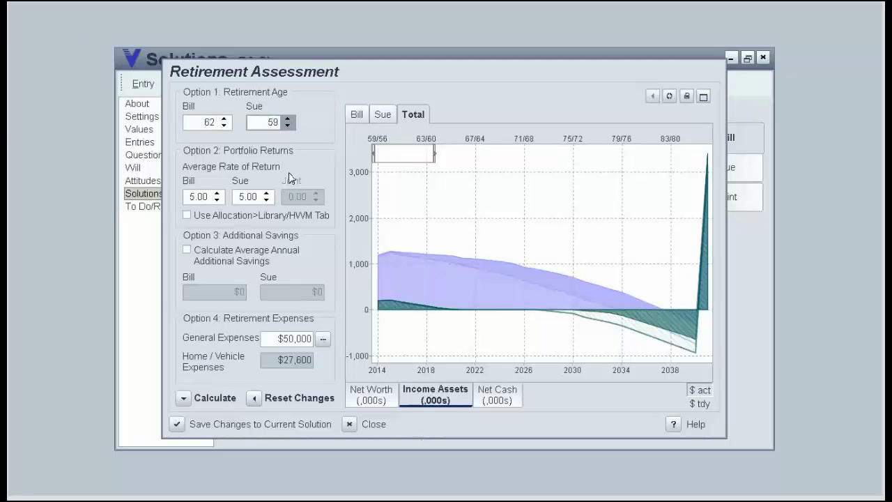
pyautogui.click(183, 403)
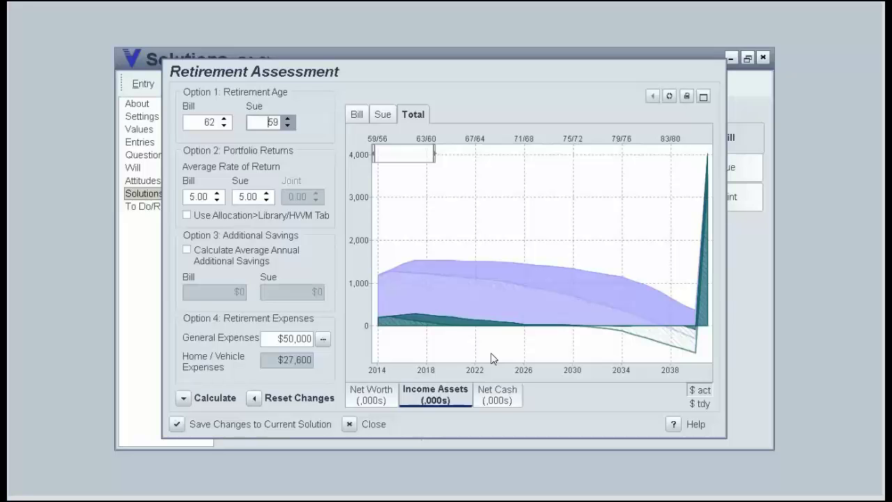
pyautogui.moveTo(709, 297)
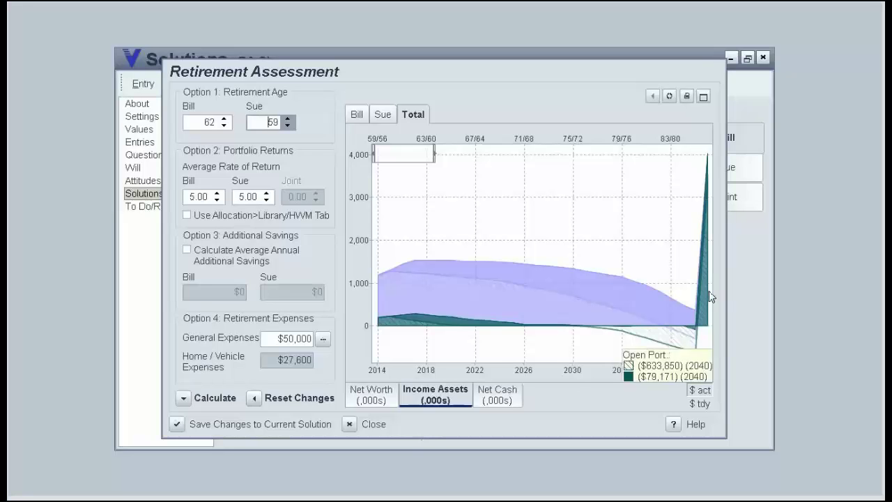
pyautogui.moveTo(669, 329)
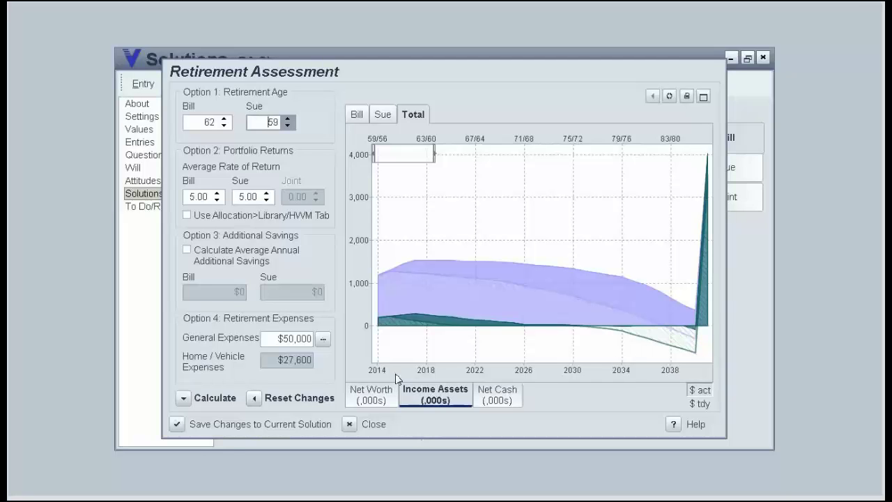
pyautogui.click(178, 425)
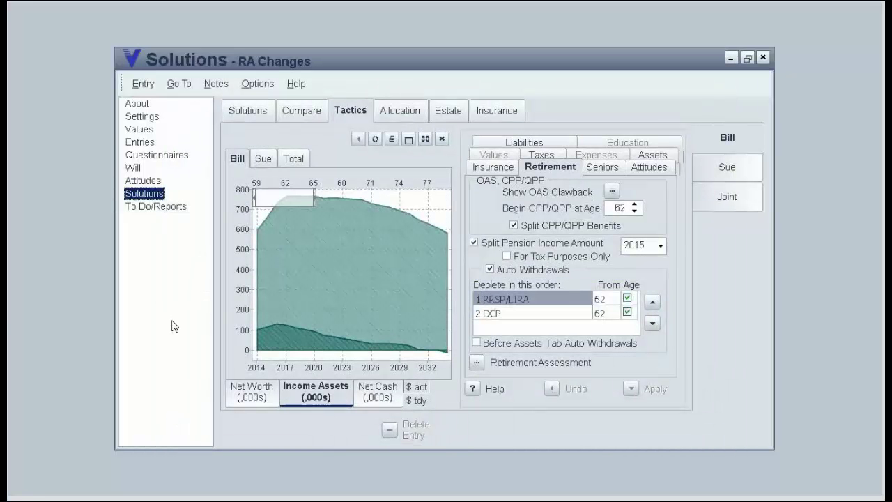
# Step: Open the report setup for RA Changes and review the full list of sub-sections included in the Retirement Assessment
pyautogui.click(160, 207)
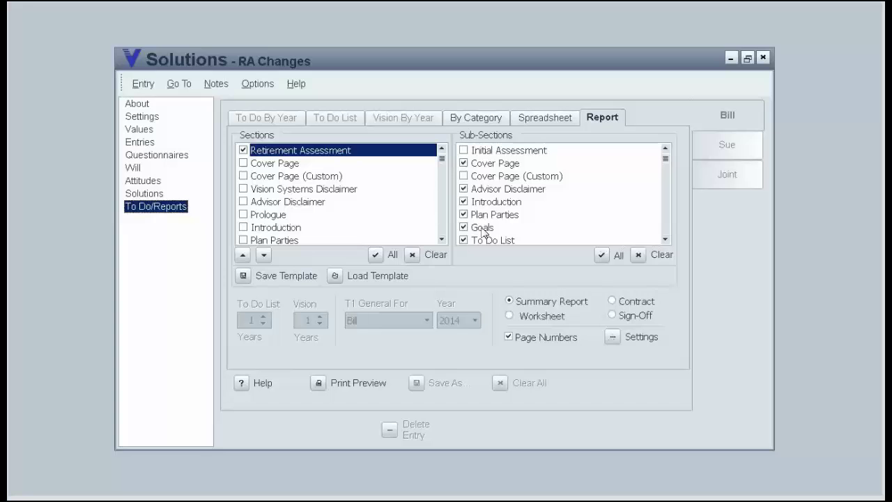
pyautogui.click(665, 240)
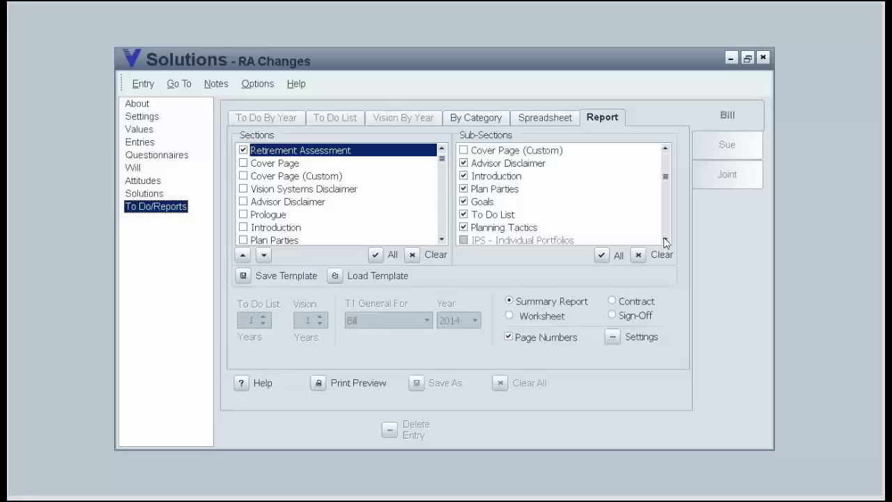
pyautogui.click(665, 240)
pyautogui.click(665, 239)
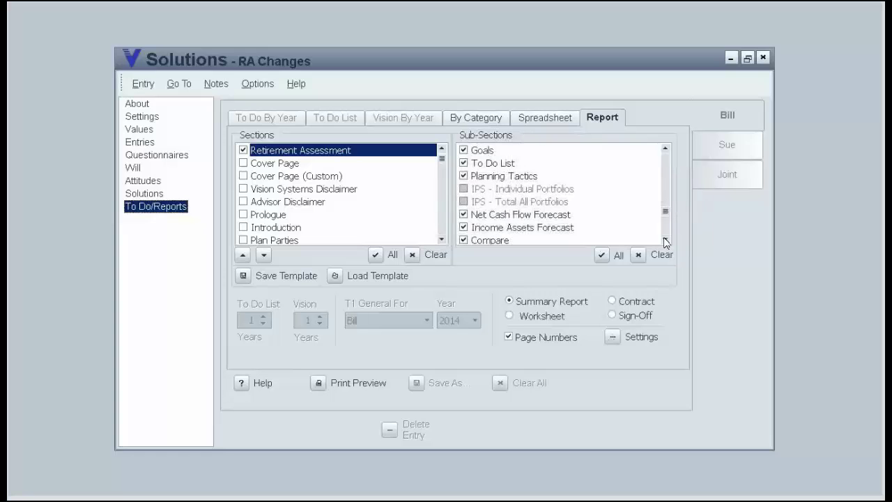
pyautogui.click(665, 240)
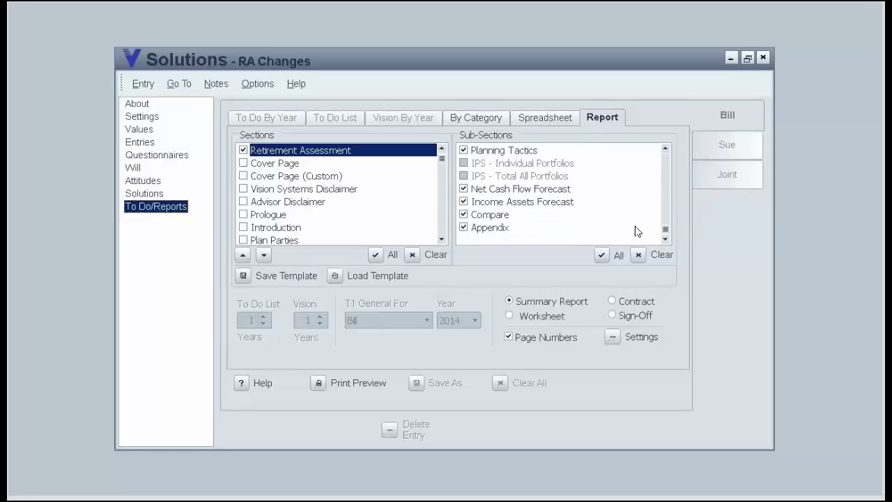
pyautogui.moveTo(666, 234); pyautogui.dragTo(661, 150)
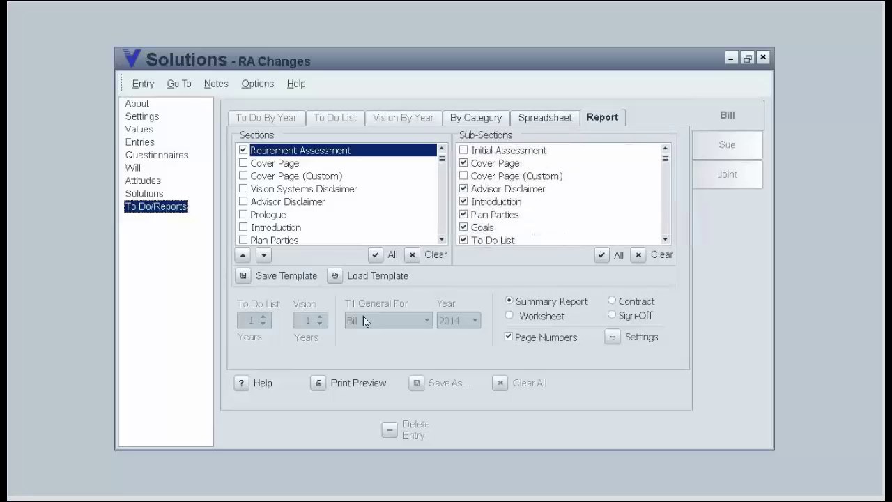
# Step: Show the Retirement Assessment report's print preview at full window size and read its opening pages through the Introduction
pyautogui.click(320, 387)
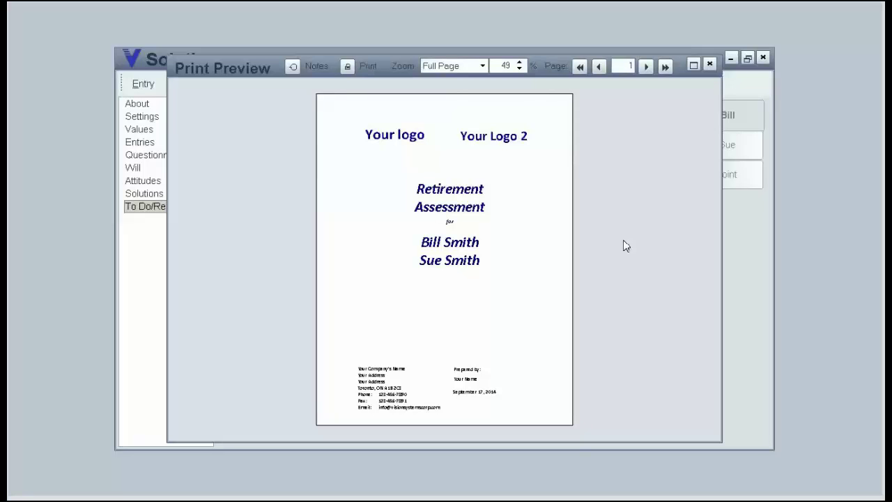
pyautogui.click(694, 65)
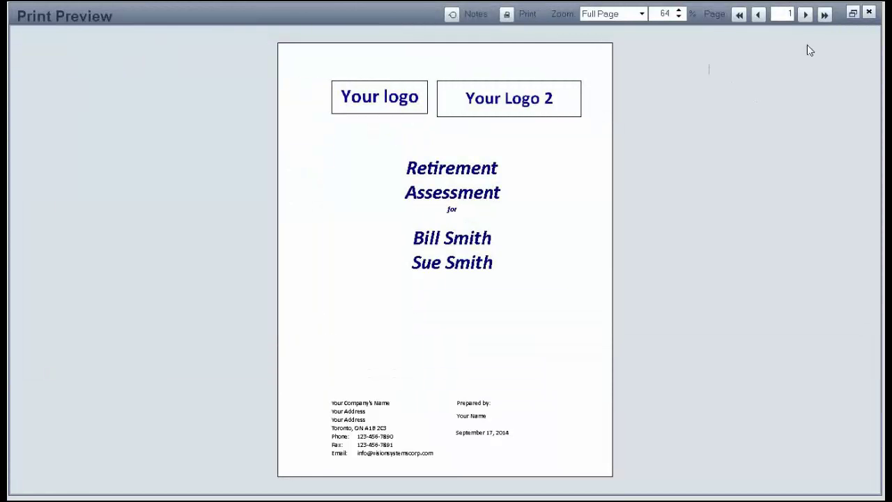
pyautogui.click(805, 15)
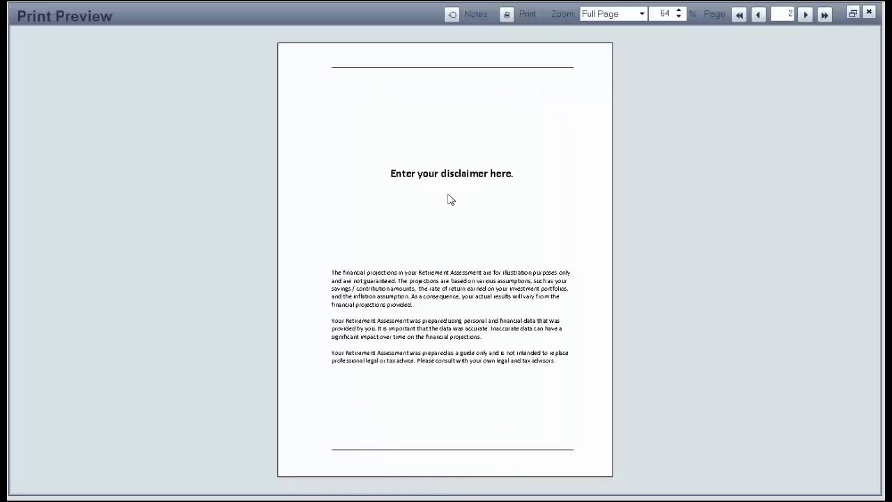
pyautogui.click(806, 15)
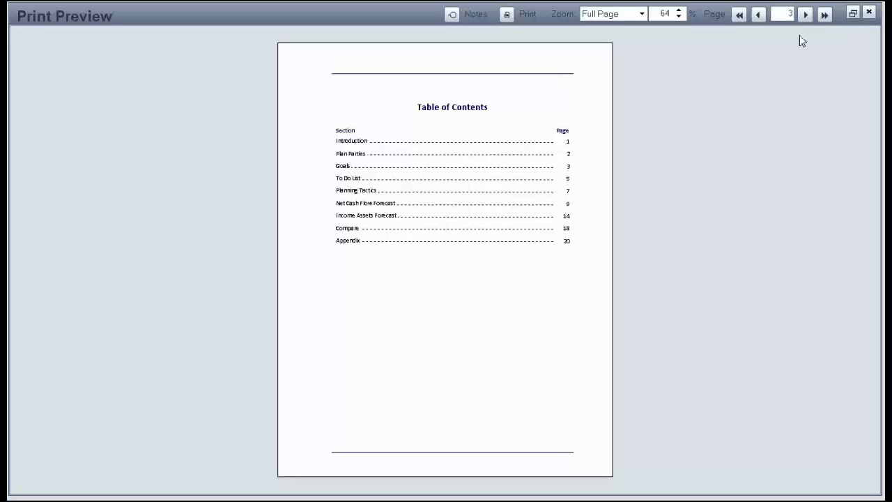
pyautogui.click(806, 15)
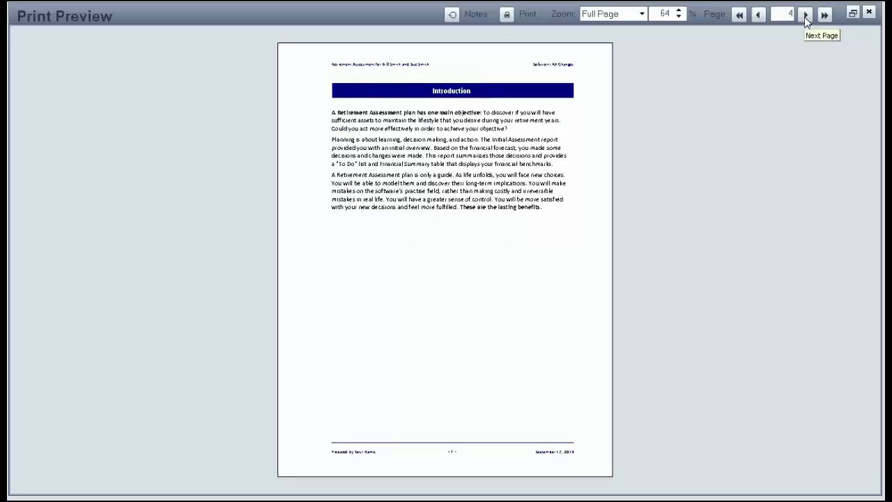
# Step: Go to the Plan Parties page, check the text-editing options for its introductory paragraph and cancel them
pyautogui.click(805, 15)
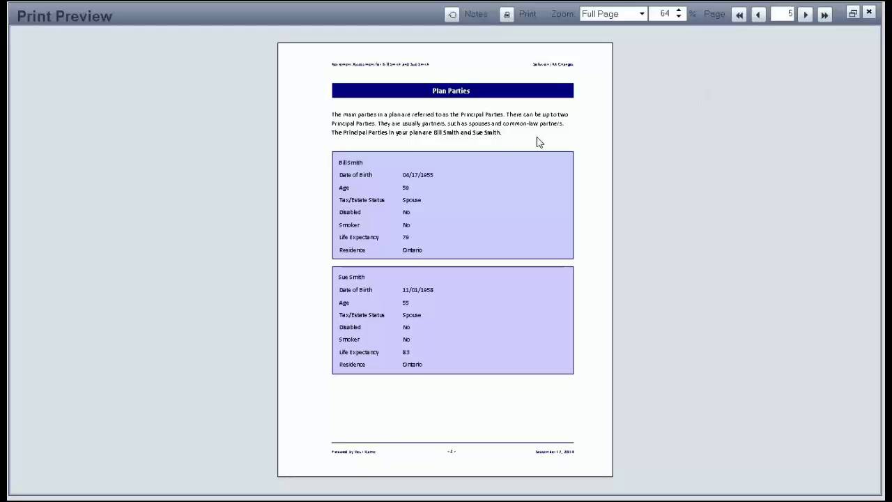
pyautogui.click(480, 126)
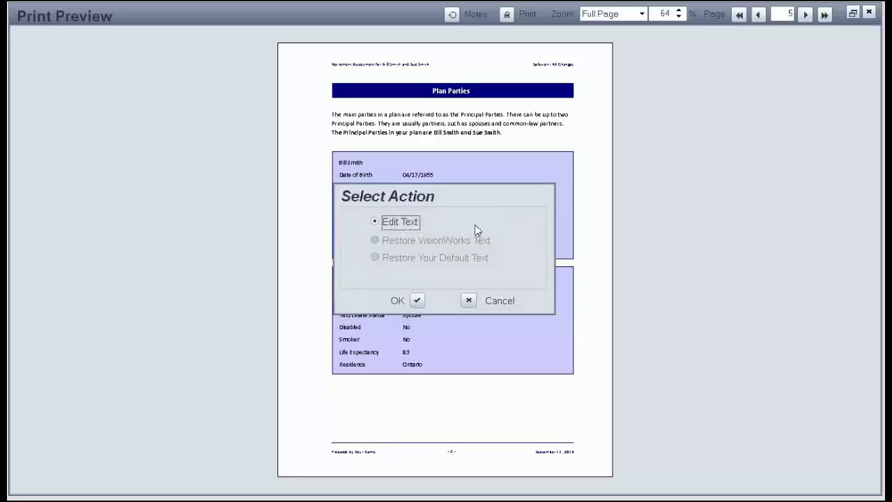
pyautogui.click(470, 301)
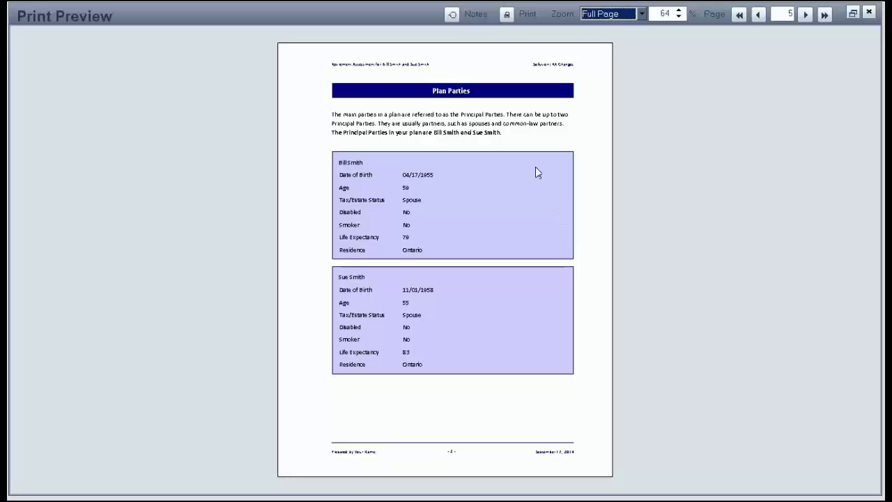
# Step: Examine the initial goals and all the decisions on the first Goals page of the report at 100 % zoom
pyautogui.click(807, 15)
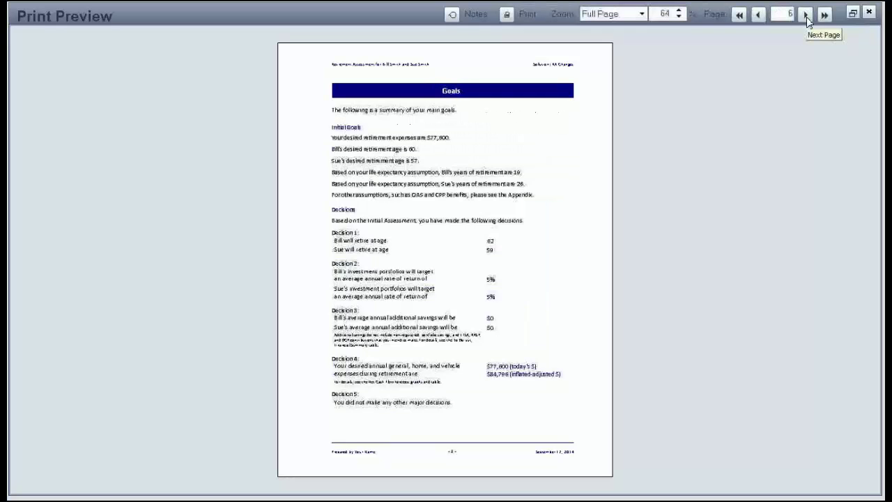
pyautogui.click(641, 14)
pyautogui.click(600, 49)
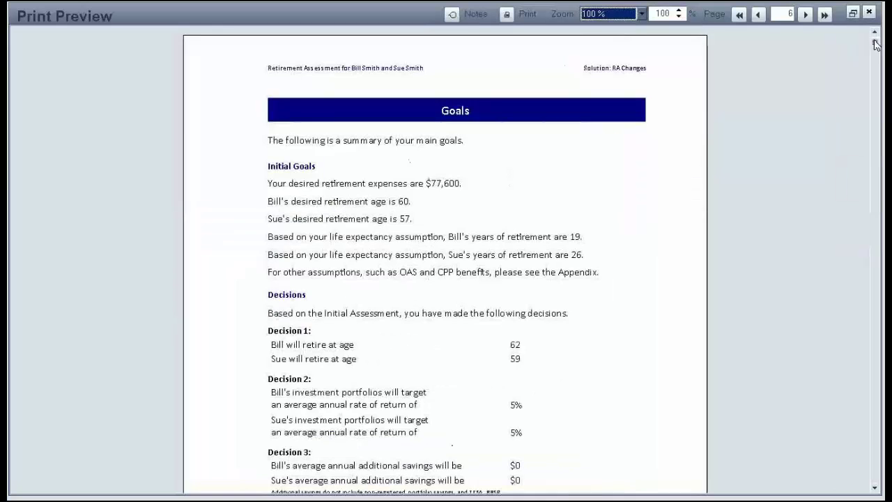
pyautogui.scroll(-1, 875, 53)
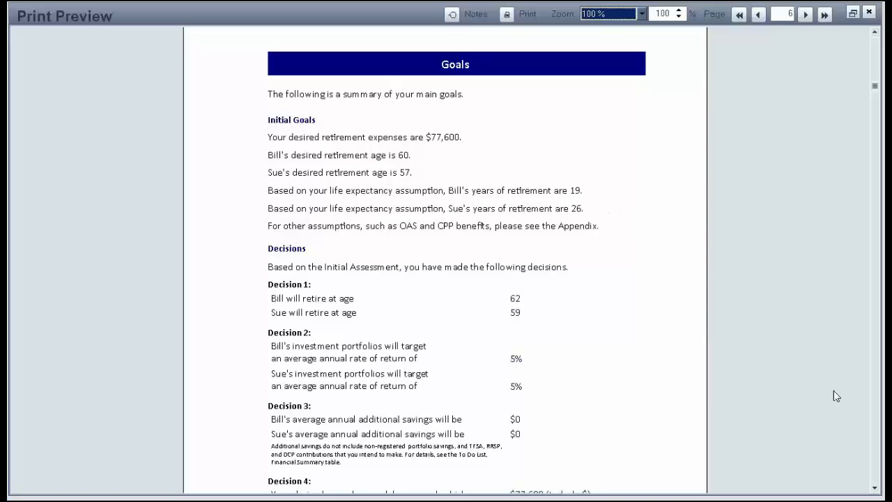
pyautogui.click(874, 486)
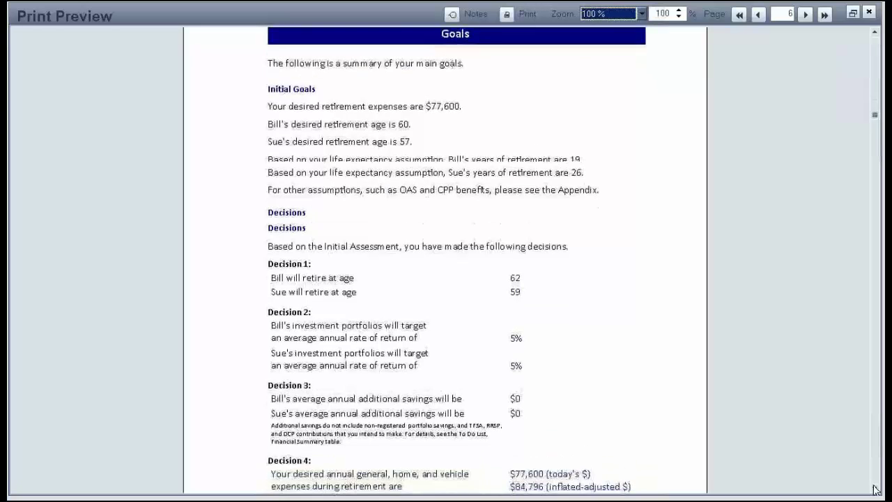
pyautogui.click(874, 486)
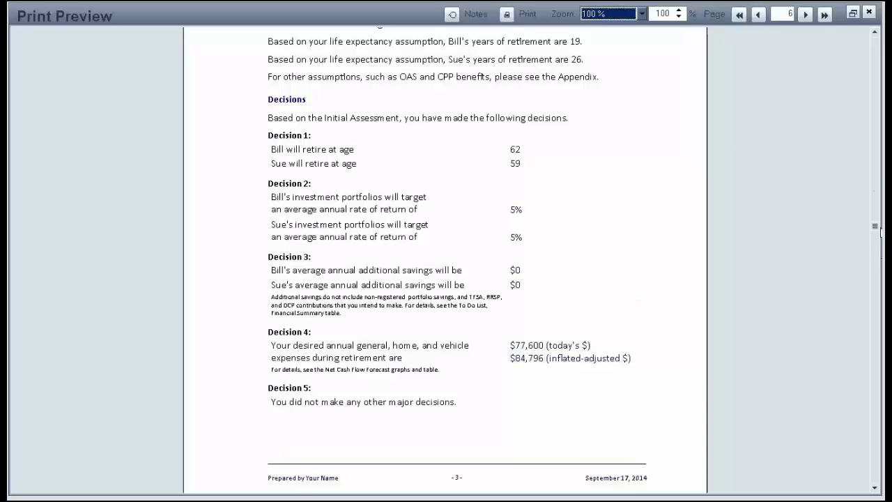
pyautogui.moveTo(878, 229); pyautogui.dragTo(876, 41)
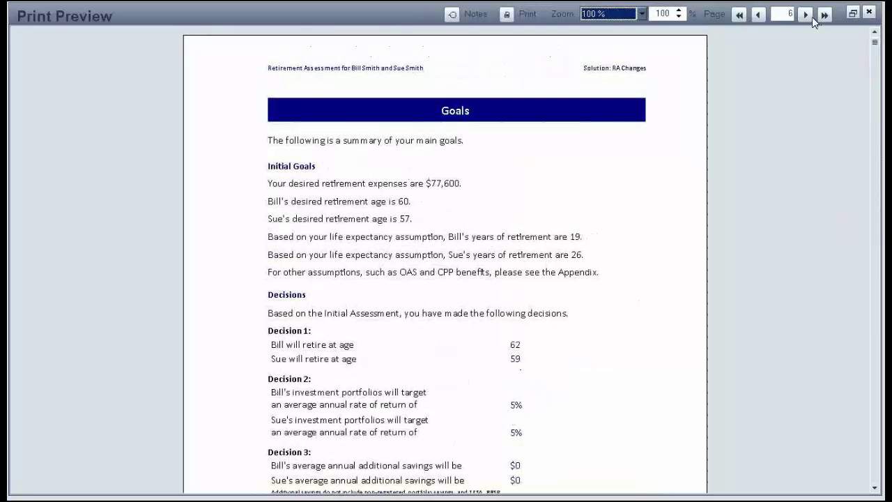
# Step: Go to the Other "Wants" page, check the text-editing options for its first list item and cancel them
pyautogui.click(806, 16)
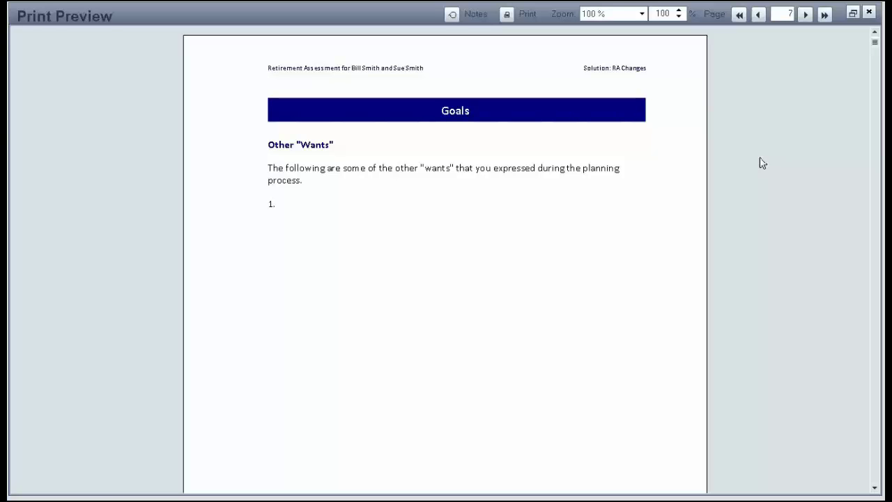
pyautogui.click(320, 209)
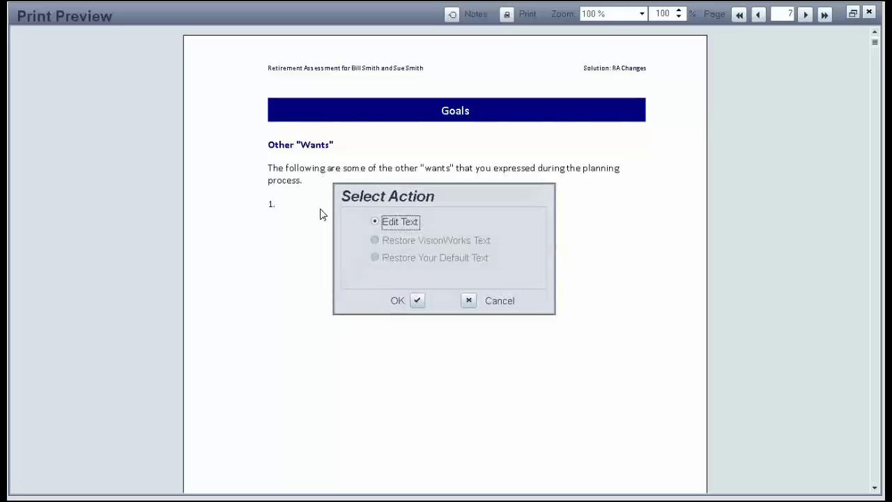
pyautogui.click(470, 302)
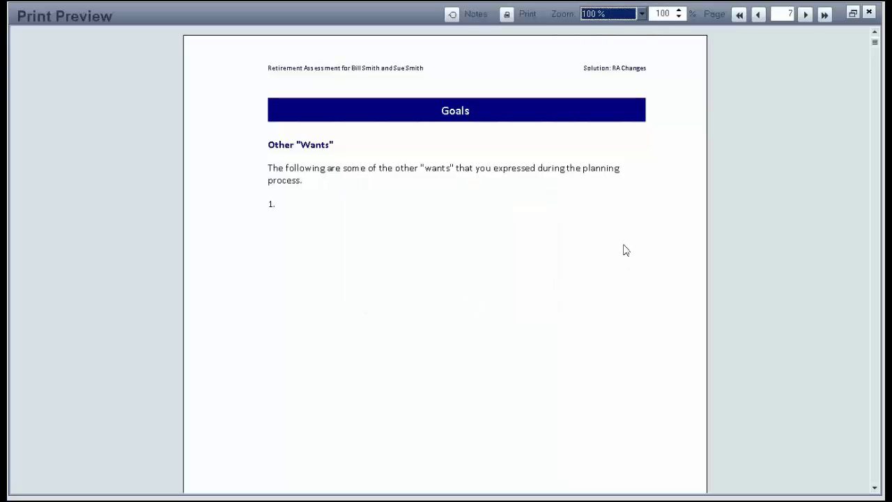
# Step: Examine the To Do List actions and Financial Summary pages, continuing to the Income Taxes page of Planning Tactics
pyautogui.click(806, 15)
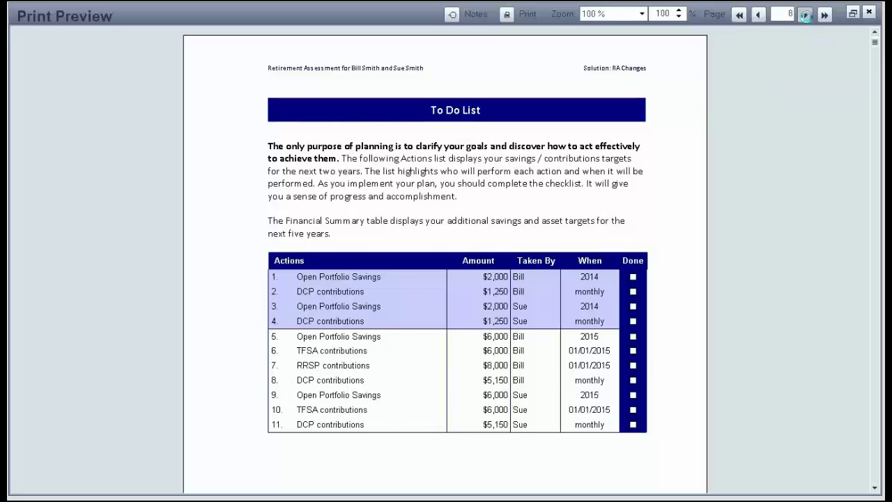
pyautogui.click(806, 15)
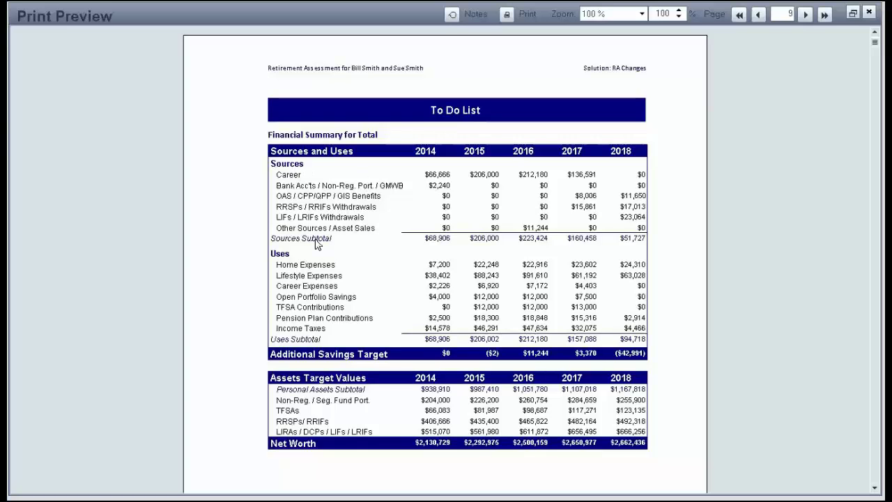
pyautogui.click(808, 20)
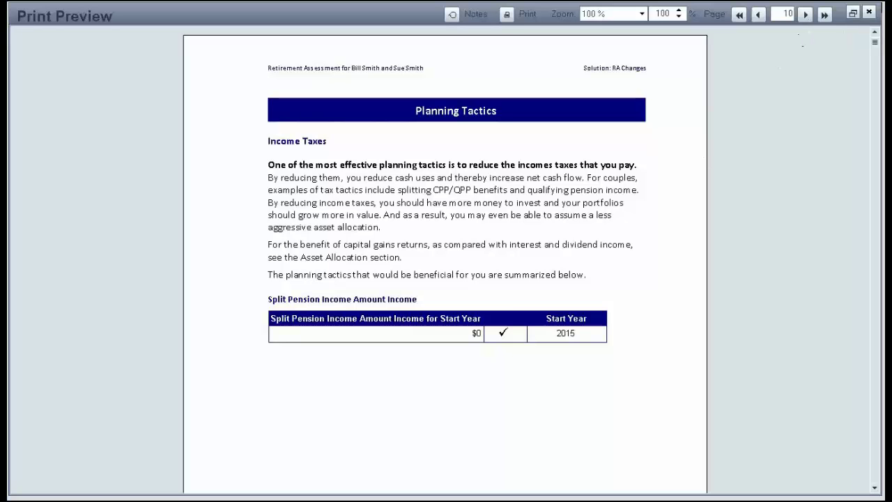
# Step: Examine the Retirement page of Planning Tactics and the Net Cash Flow Forecast graphs, table and yearly sources and uses
pyautogui.click(807, 15)
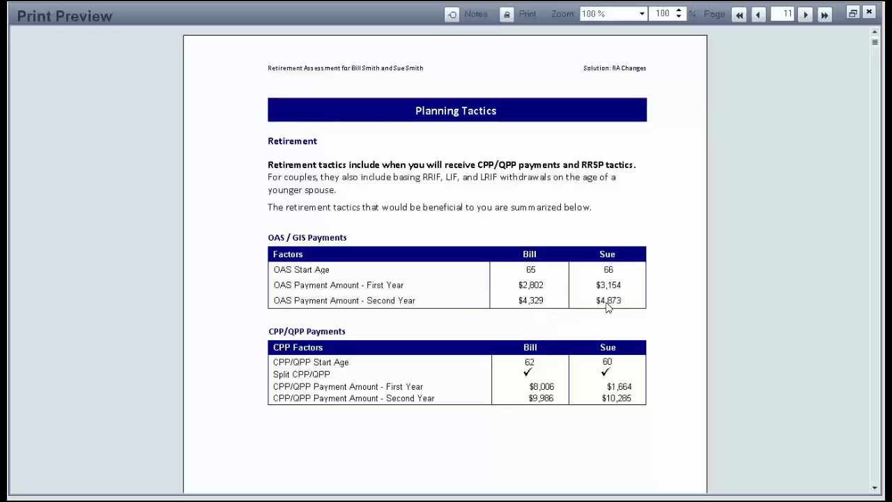
pyautogui.click(807, 17)
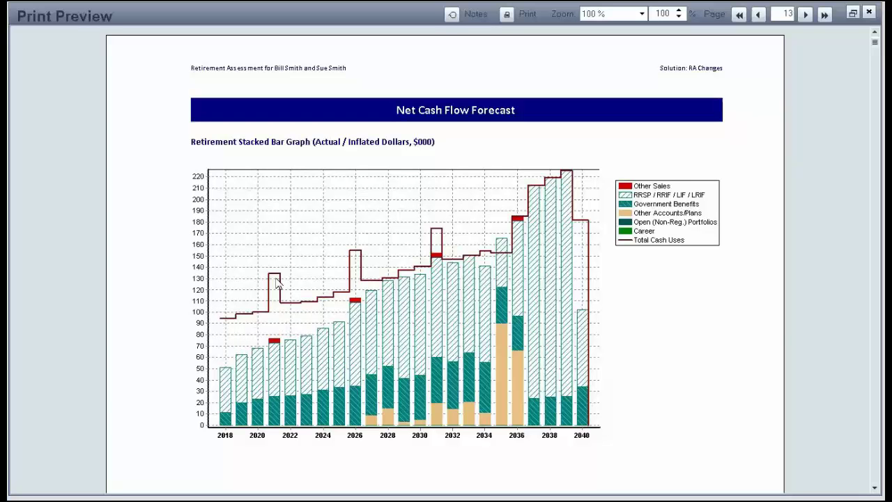
pyautogui.click(806, 19)
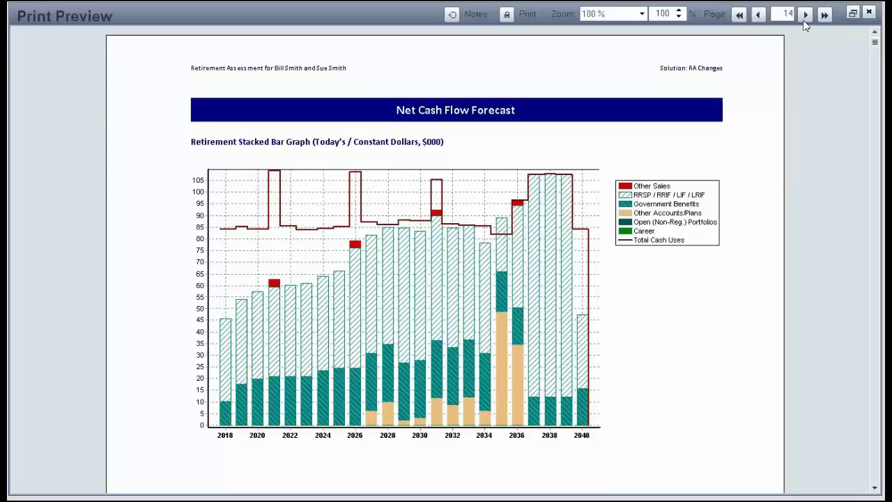
pyautogui.click(806, 16)
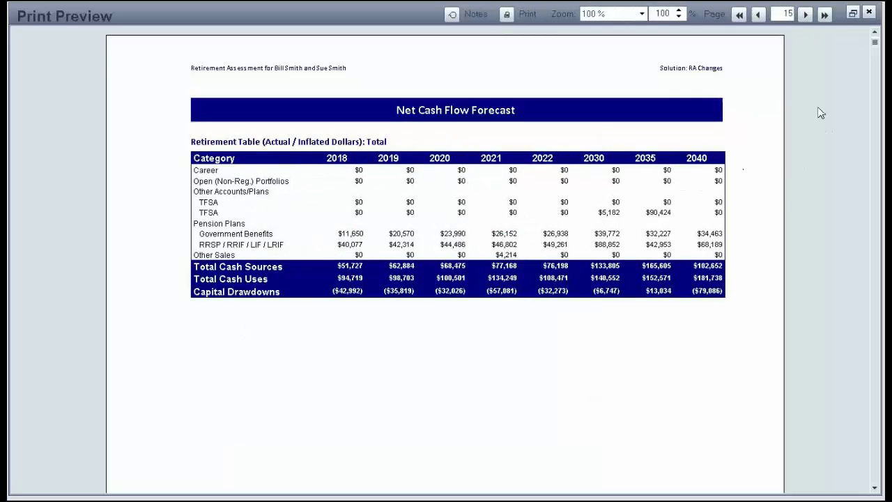
pyautogui.click(806, 15)
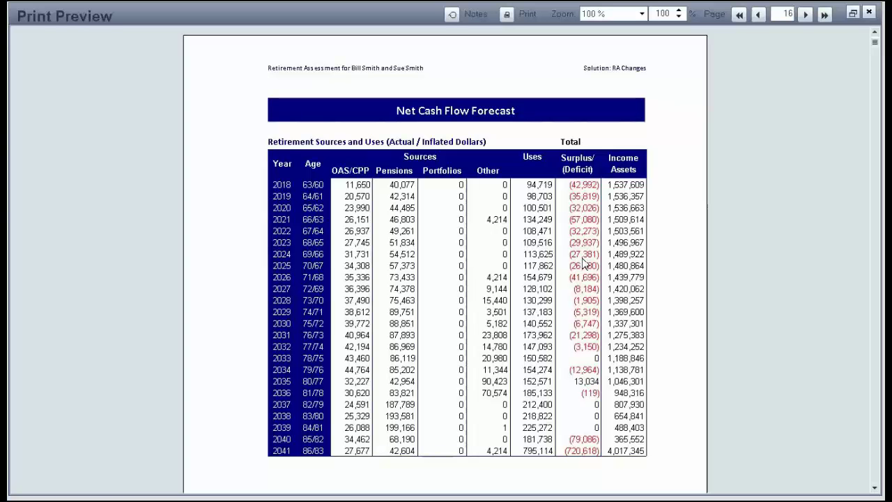
# Step: Examine the Income Assets Forecast introduction, both stacked bar graphs and the totals table
pyautogui.click(806, 15)
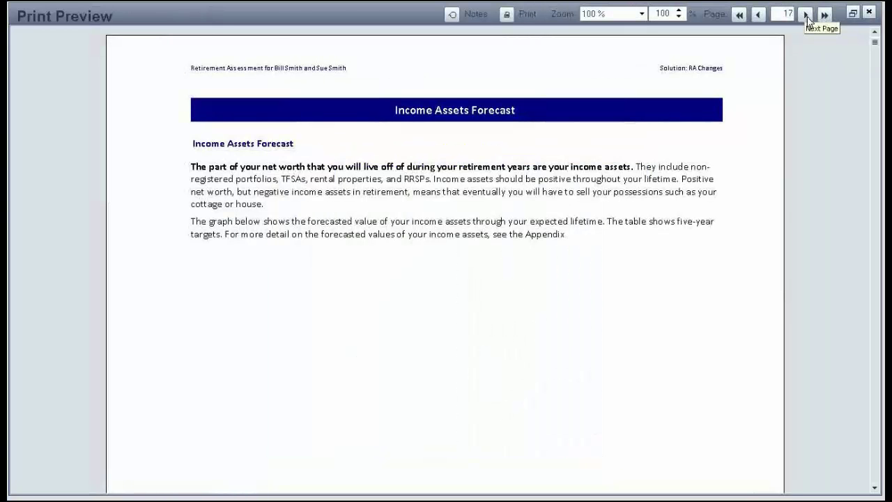
pyautogui.click(806, 15)
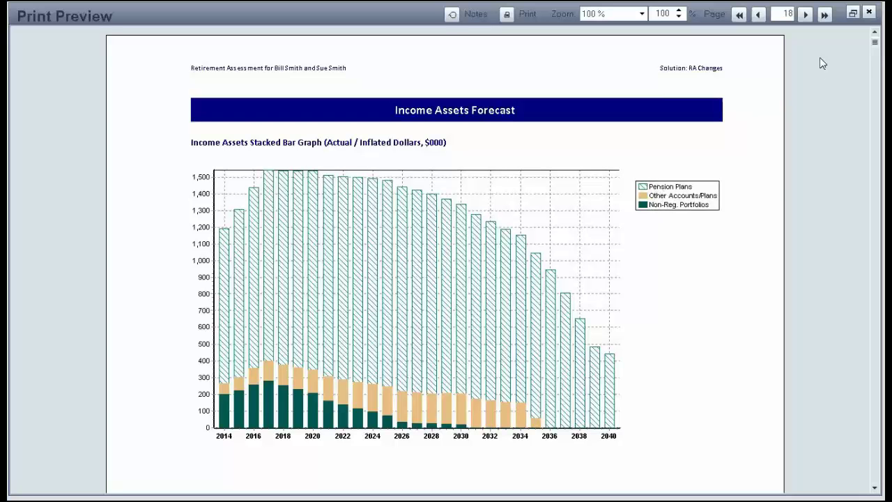
pyautogui.click(805, 14)
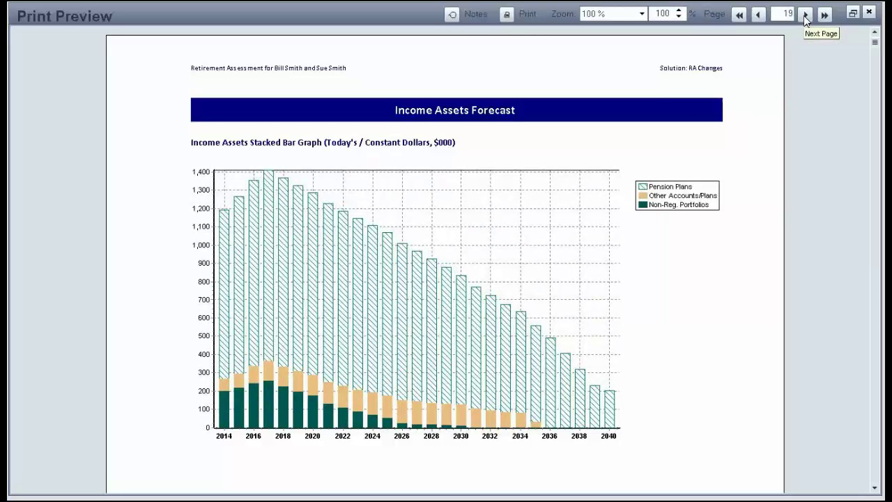
pyautogui.click(805, 15)
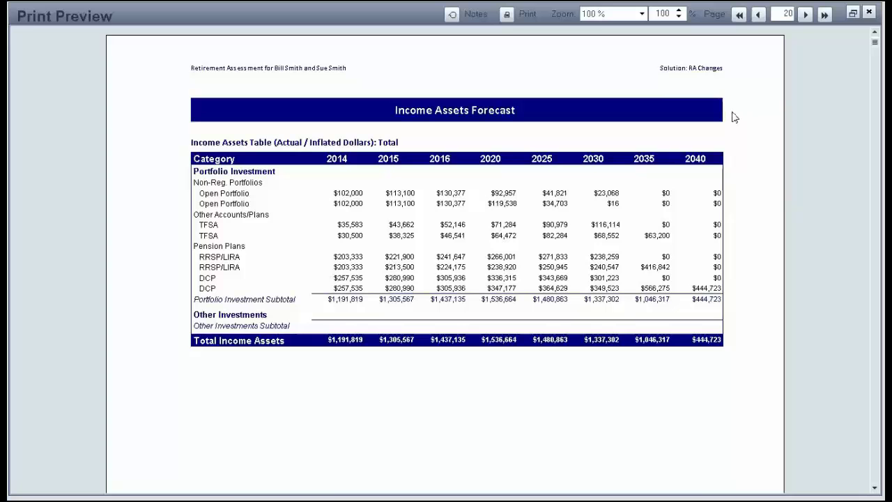
# Step: Review the Compare page's net worth and income assets graphs, check its first list item's text-editing options and cancel them
pyautogui.click(805, 15)
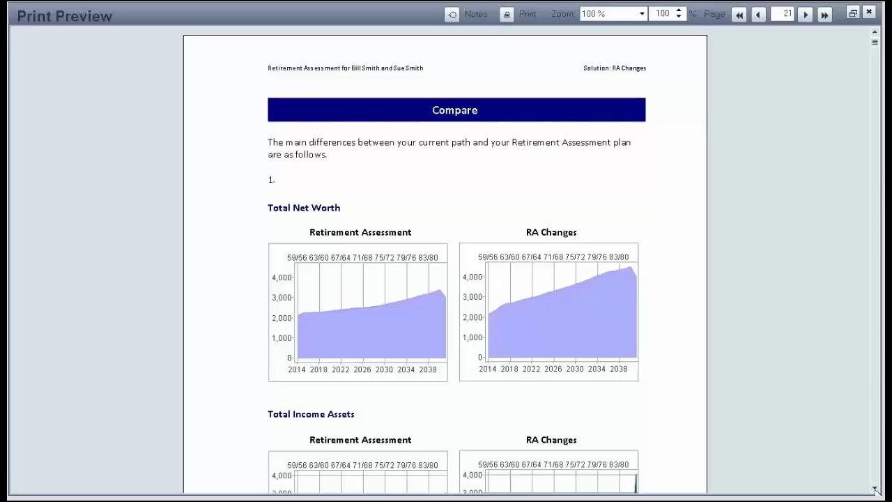
pyautogui.scroll(-3, 877, 490)
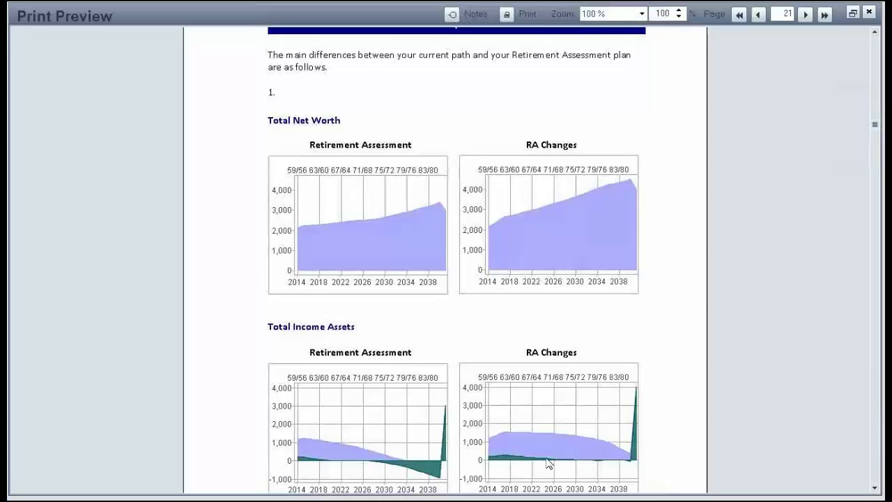
pyautogui.click(321, 100)
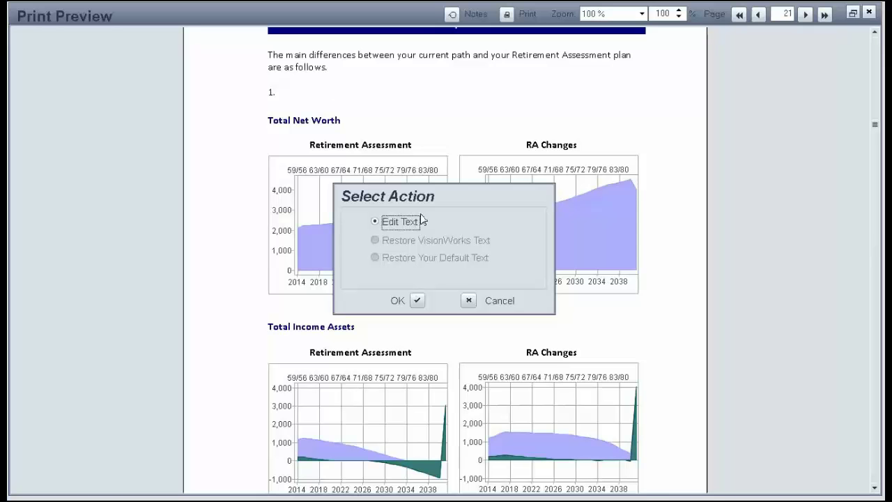
pyautogui.click(468, 307)
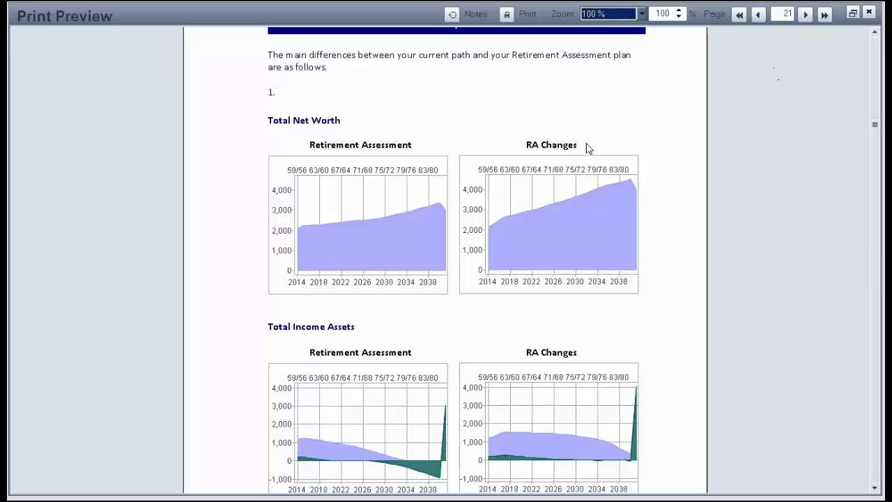
# Step: Look through the appendix pages to General Assumptions and Assets and close the print preview
pyautogui.click(806, 15)
pyautogui.click(806, 15)
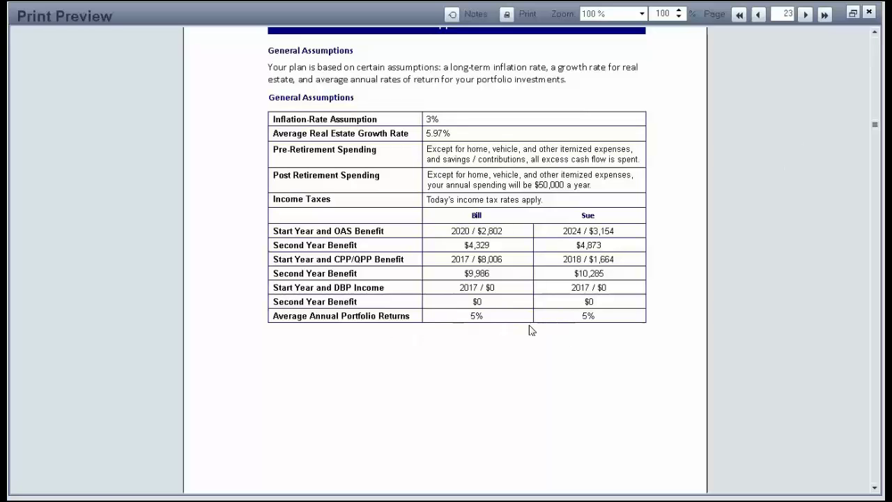
pyautogui.click(806, 16)
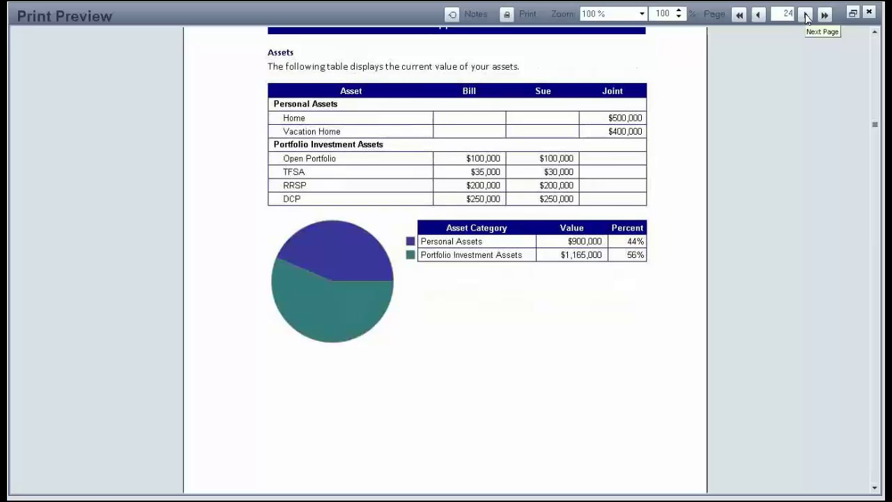
pyautogui.click(869, 14)
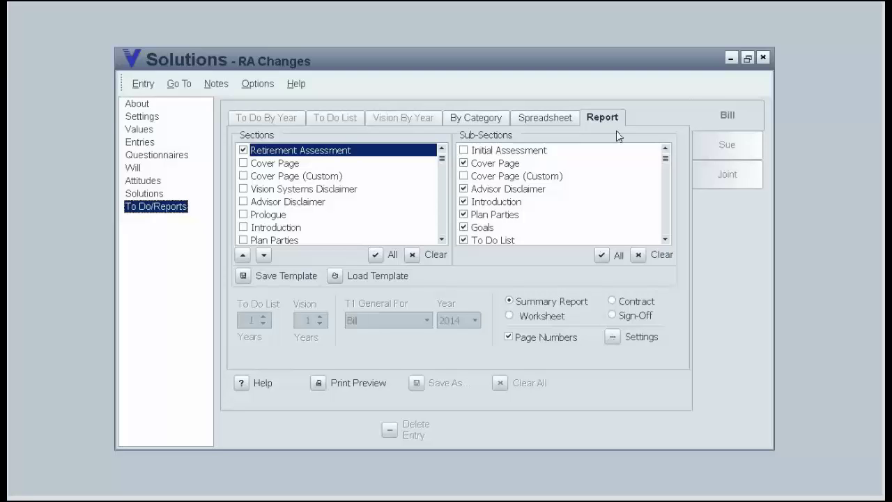
# Step: Go to the solution's Entries and display the donation types available under Lifestyle
pyautogui.click(143, 143)
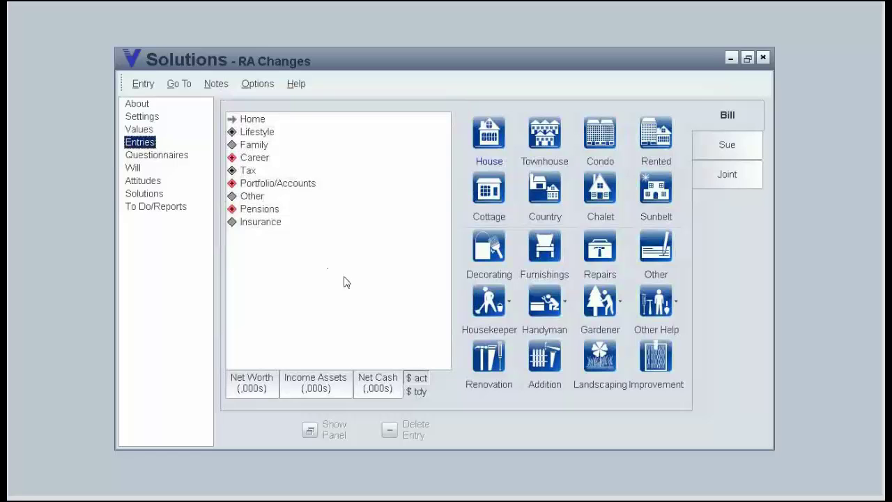
pyautogui.click(265, 133)
pyautogui.click(568, 198)
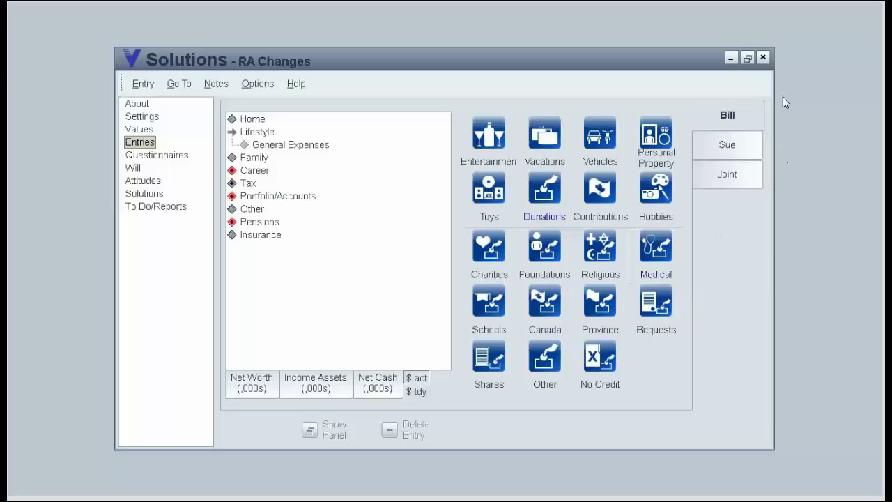
# Step: Close the RA Changes solution, bring up the file's backup save dialog and dismiss it without saving
pyautogui.click(765, 60)
pyautogui.click(420, 291)
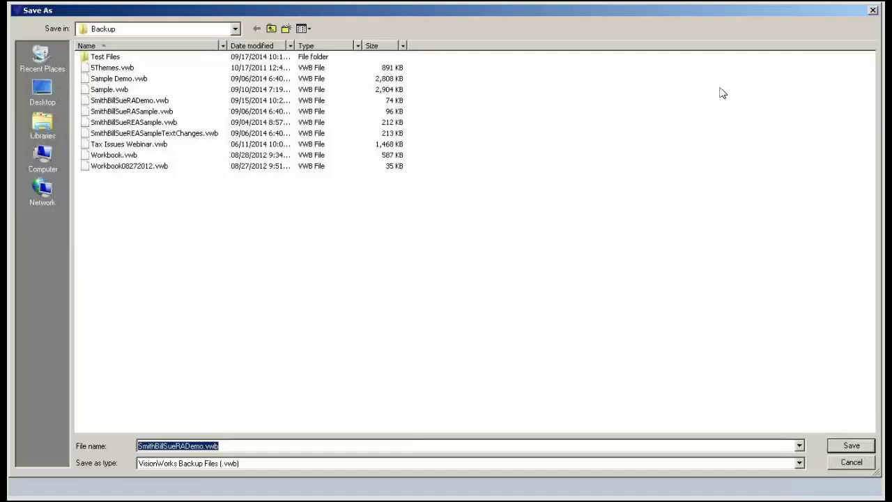
pyautogui.click(873, 11)
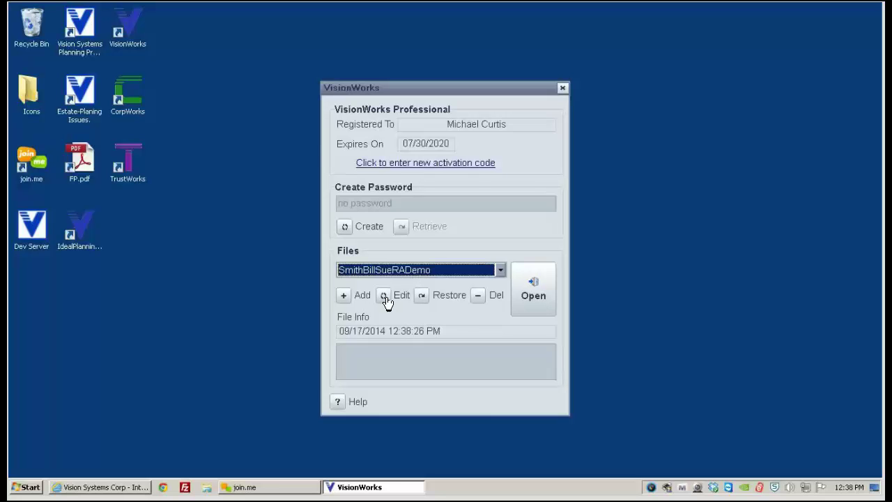
# Step: Change the demo file's plan type to Financial / Life Plan in its file info
pyautogui.click(385, 297)
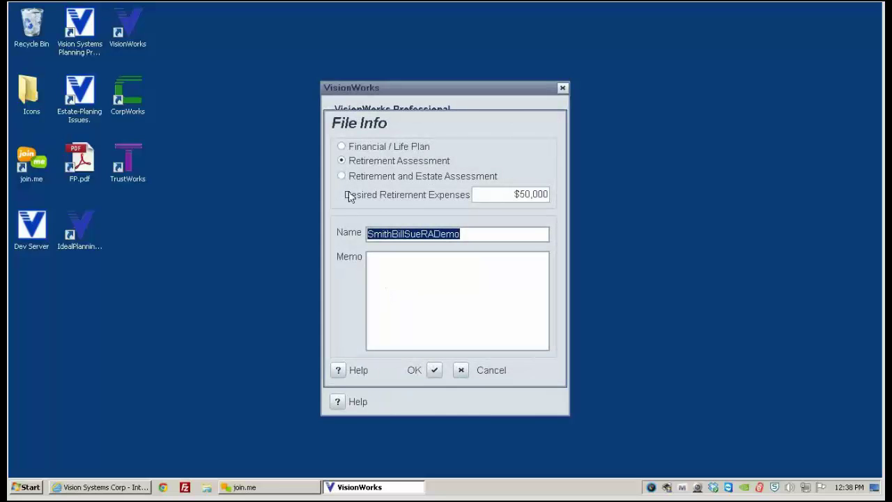
pyautogui.click(341, 146)
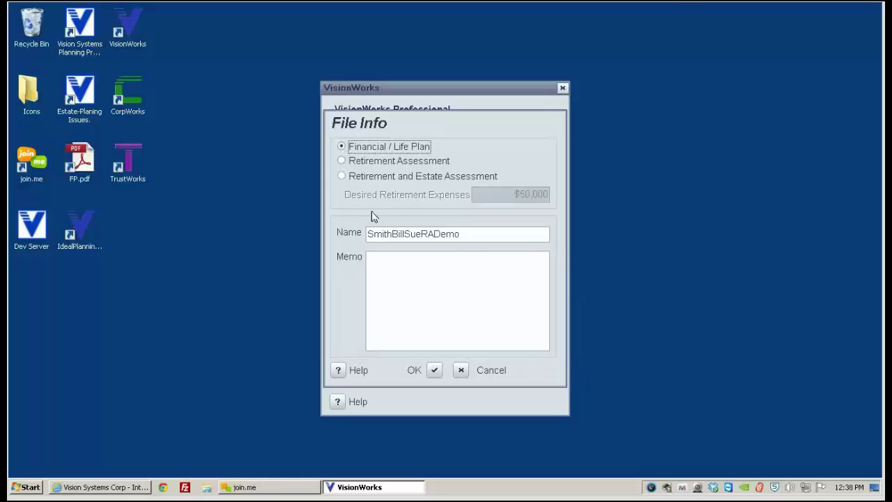
pyautogui.click(435, 373)
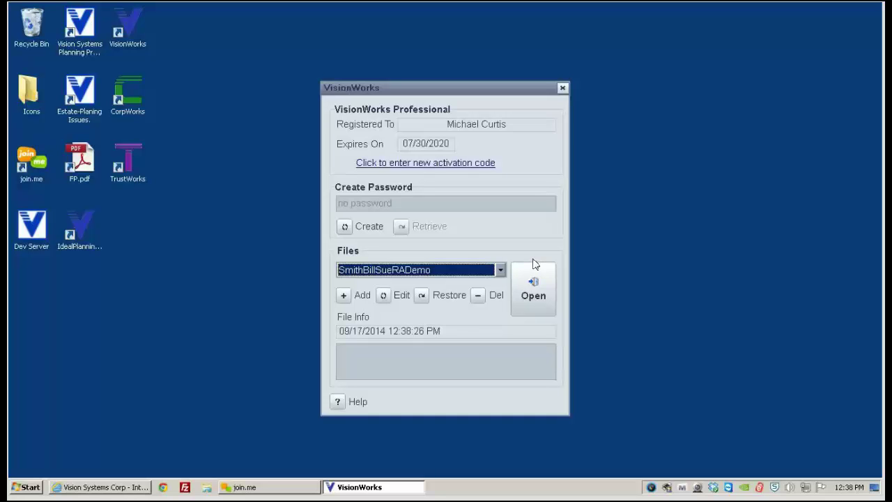
# Step: Exit VisionWorks and open the FP.pdf questionnaire from the desktop in Adobe Reader at 75% zoom
pyautogui.click(562, 90)
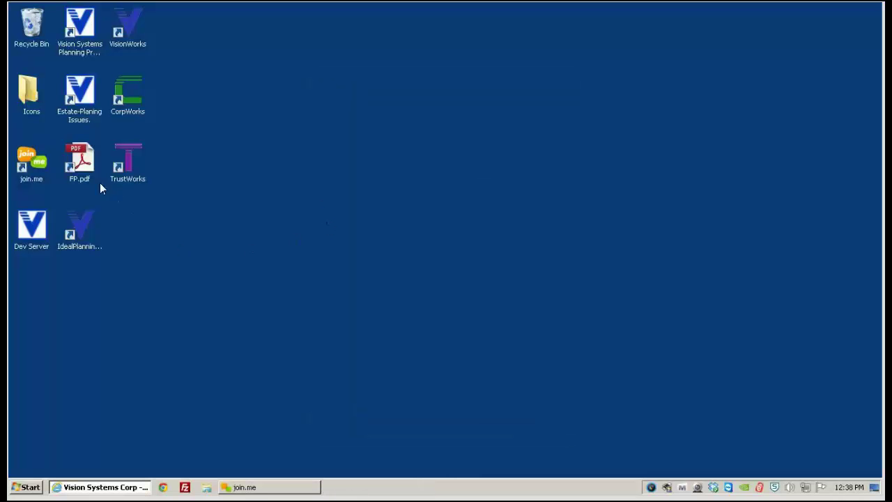
pyautogui.doubleClick(85, 162)
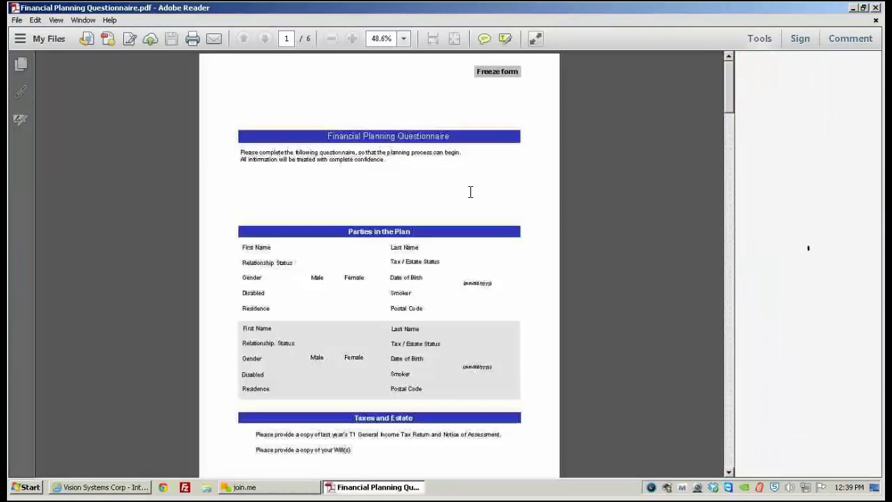
pyautogui.click(404, 43)
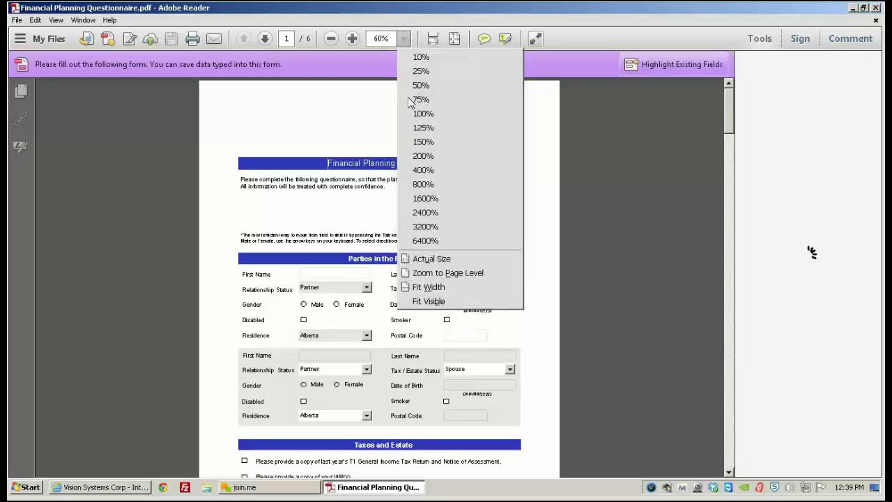
pyautogui.click(408, 97)
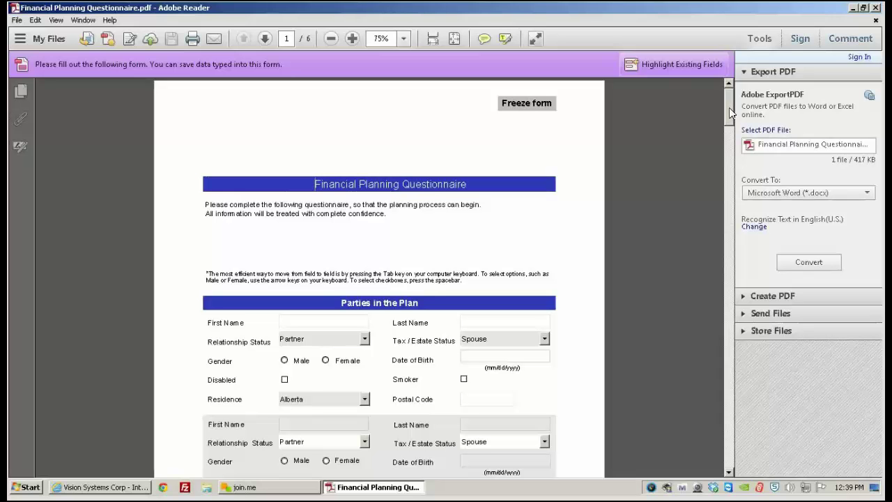
# Step: Load the RADemo FDF data file into the questionnaire from its last page, entering the decryption password
pyautogui.moveTo(731, 114); pyautogui.dragTo(564, 472)
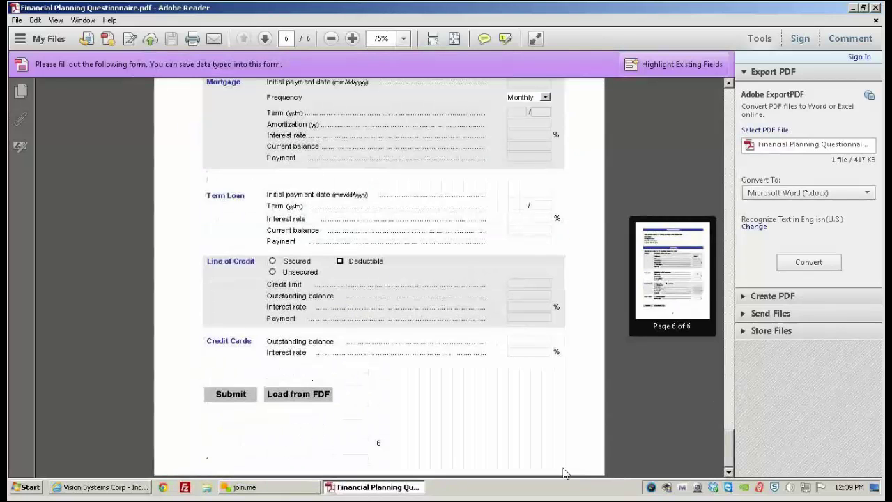
pyautogui.click(298, 395)
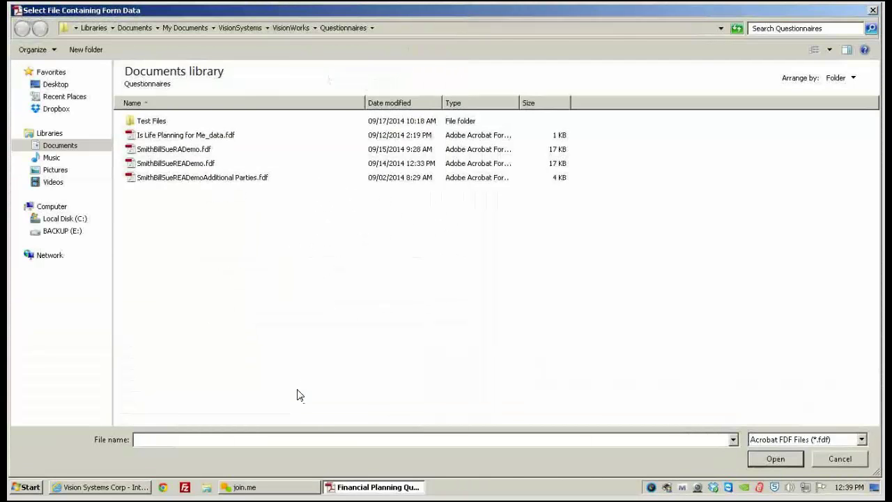
pyautogui.click(167, 151)
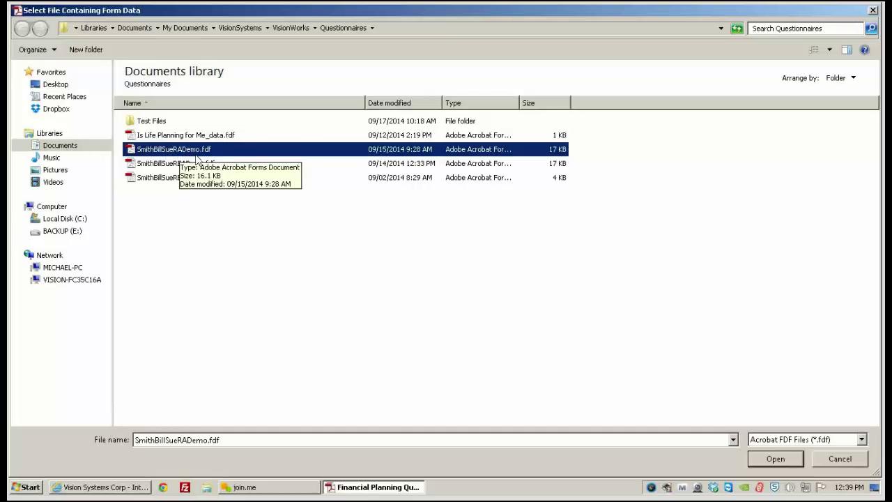
pyautogui.click(786, 460)
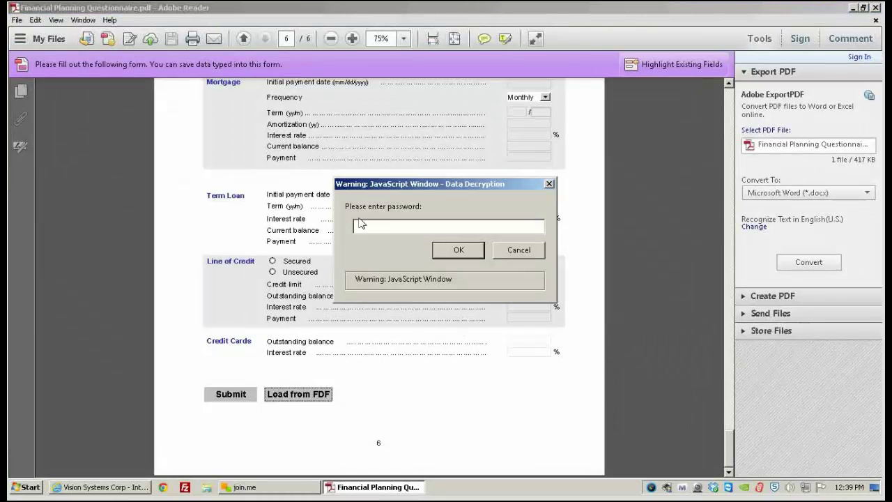
pyautogui.write('****')
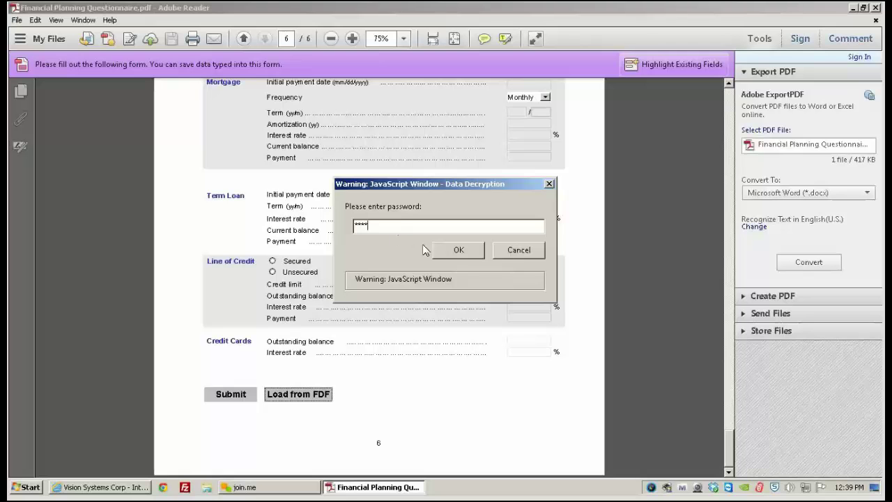
pyautogui.click(450, 250)
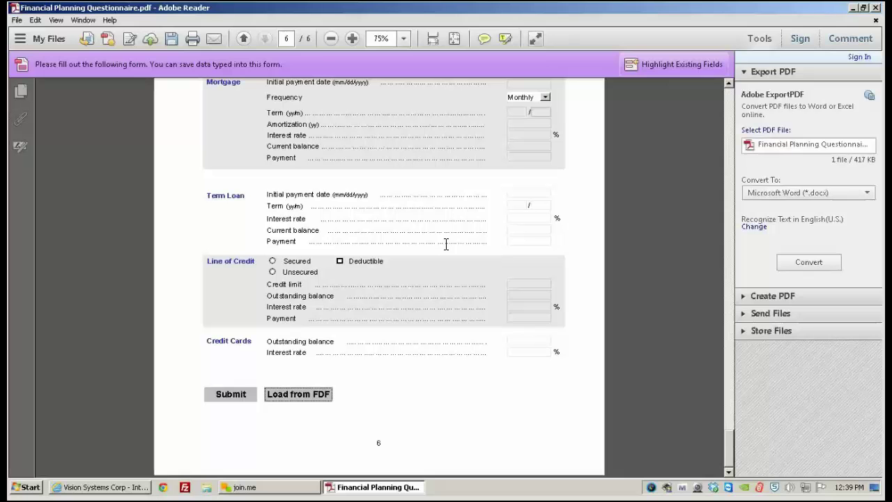
# Step: Review the loaded questionnaire data from page 1 through the Homes page, and close the questionnaire
pyautogui.moveTo(728, 454); pyautogui.dragTo(726, 113)
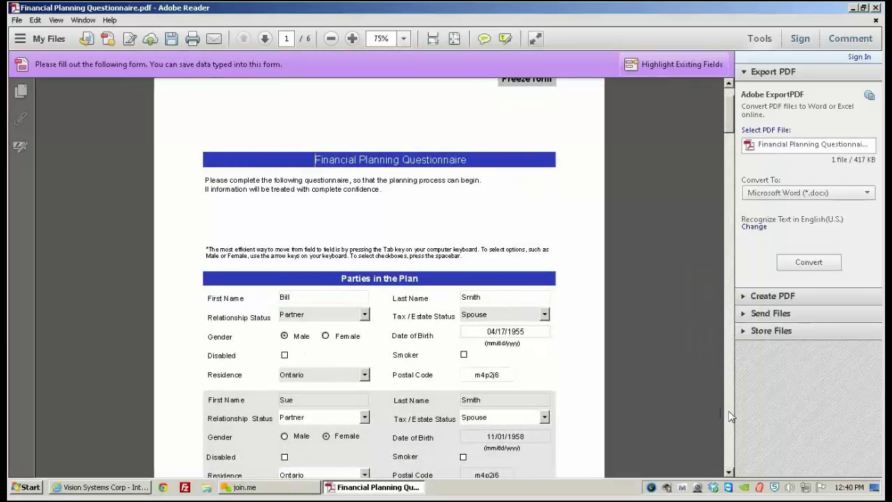
pyautogui.scroll(-3, 728, 416)
pyautogui.scroll(-5, 728, 416)
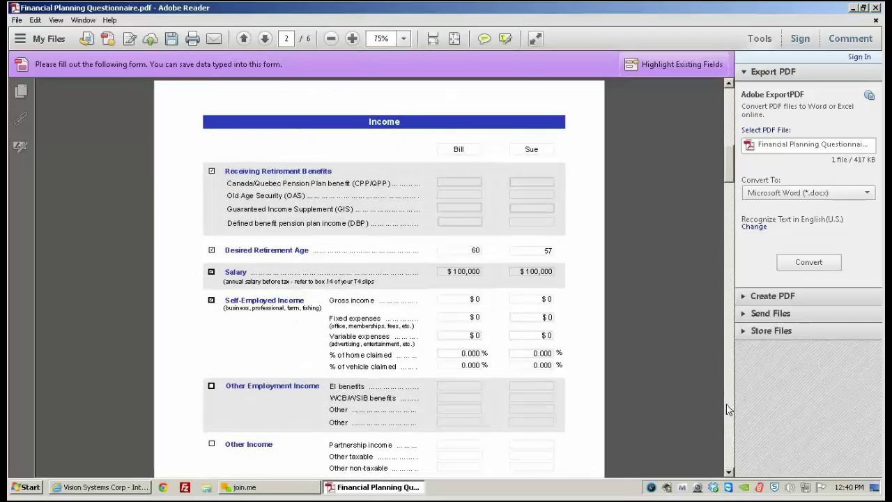
pyautogui.scroll(-8, 729, 410)
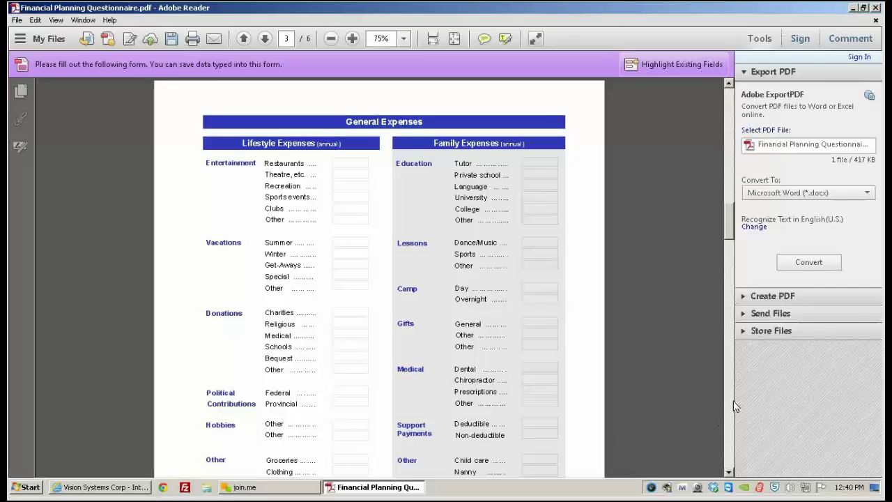
pyautogui.scroll(-5, 730, 417)
pyautogui.scroll(-3, 730, 417)
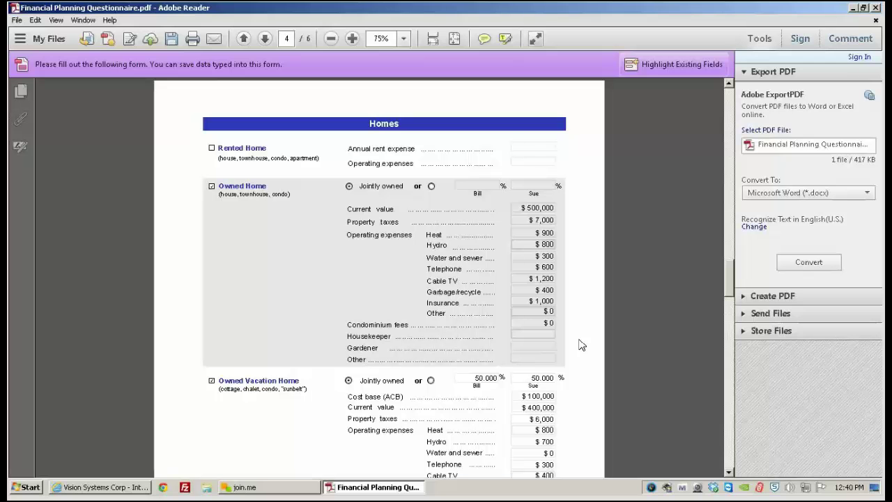
pyautogui.click(876, 8)
pyautogui.click(513, 276)
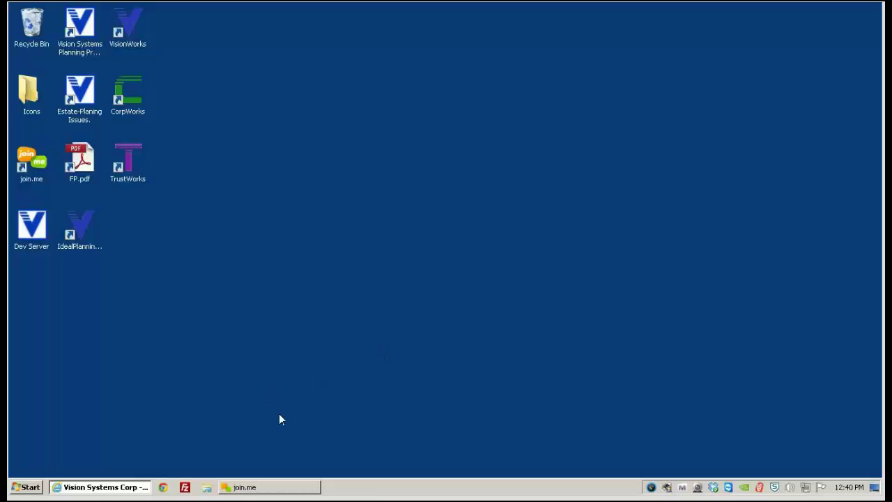
# Step: In Internet Explorer, open the Vision Systems Marketing page's "Is Life Planning for Me?" questionnaire PDF and view it at 75% zoom
pyautogui.moveTo(116, 490)
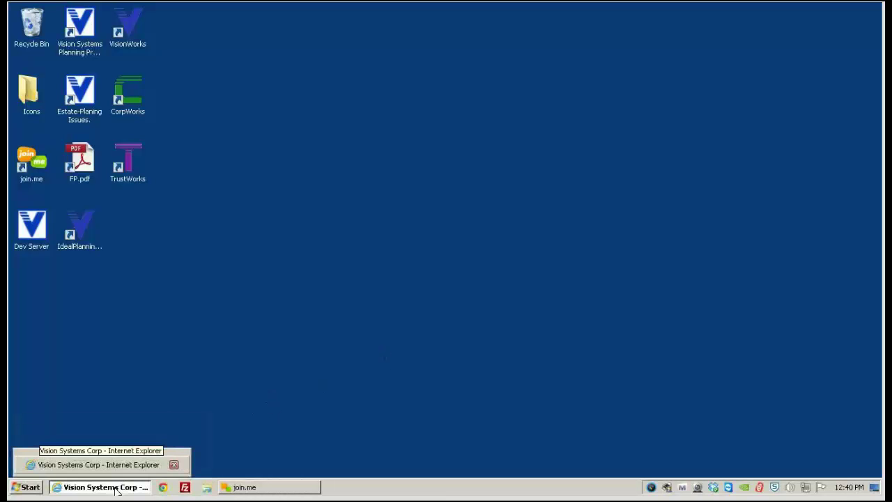
pyautogui.click(117, 490)
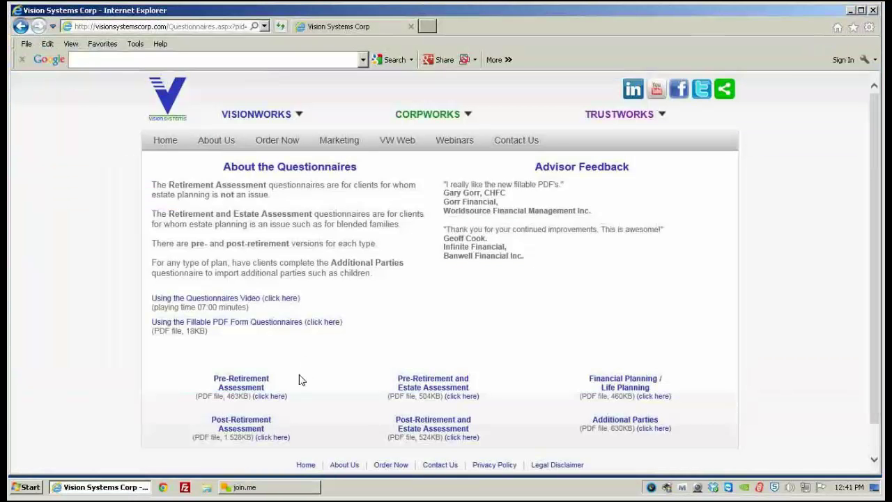
pyautogui.click(336, 141)
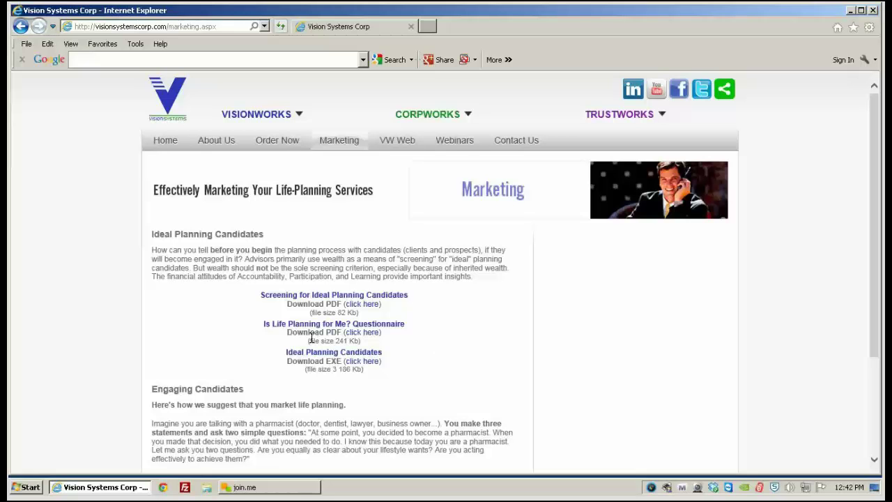
pyautogui.click(363, 333)
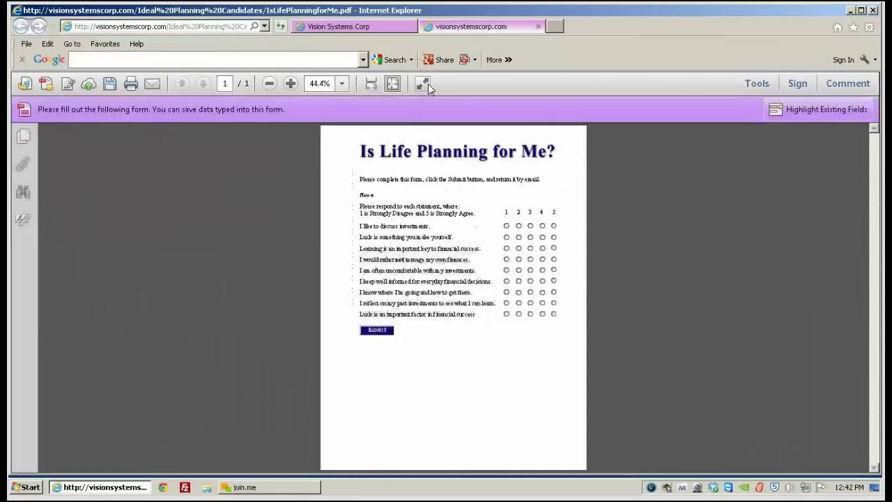
pyautogui.click(342, 83)
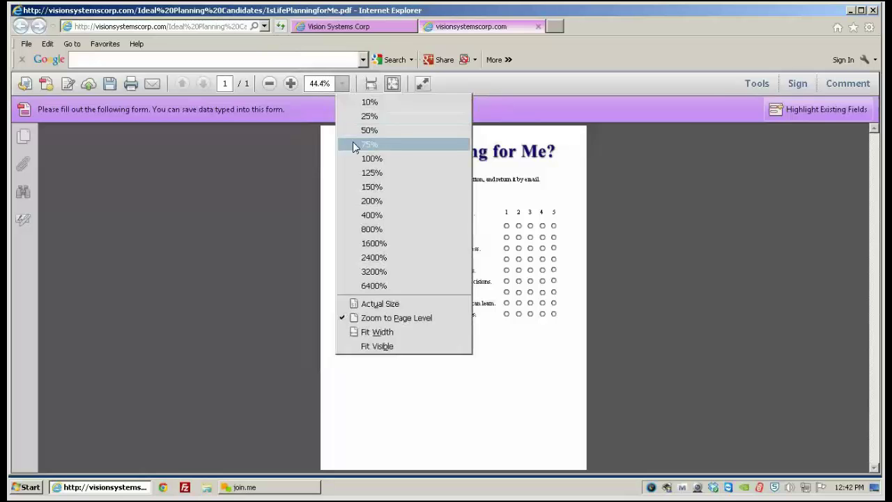
pyautogui.click(354, 144)
# Step: Rate the first two questionnaire statements 5, review the form down to its Submit button, and close only the questionnaire's tab
pyautogui.click(360, 241)
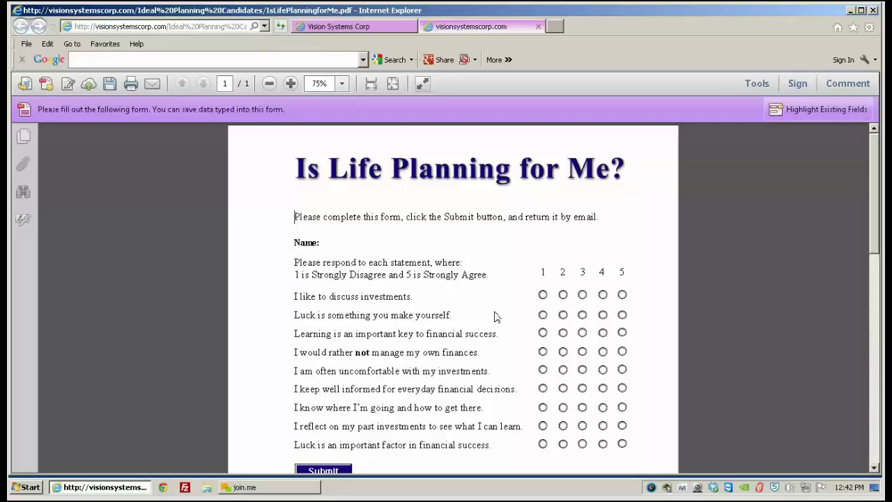
pyautogui.click(622, 297)
pyautogui.click(623, 315)
pyautogui.scroll(-1, 391, 272)
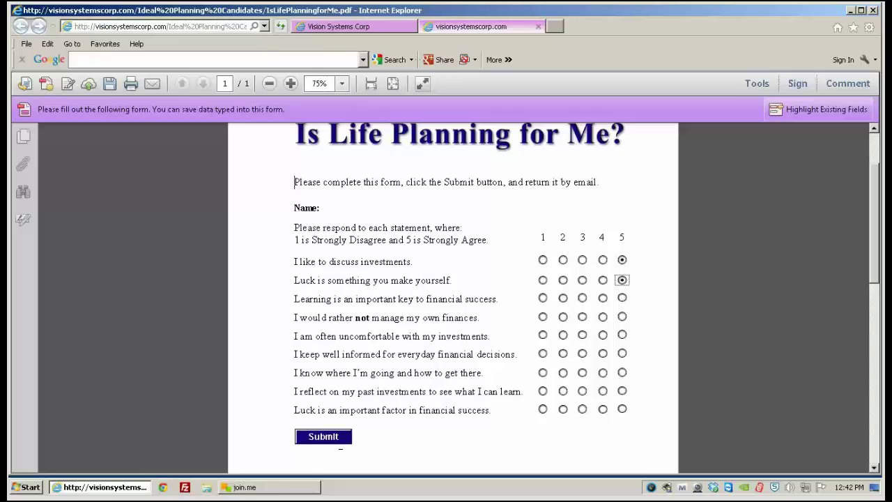
pyautogui.click(873, 10)
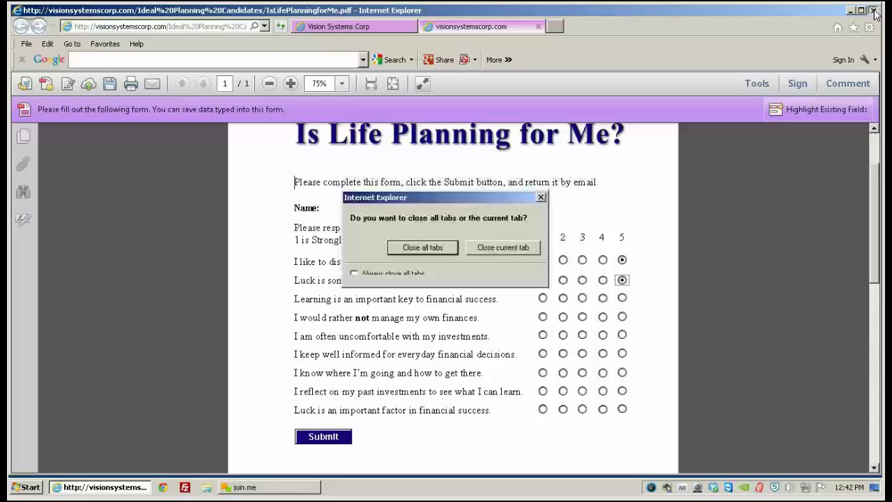
pyautogui.click(512, 251)
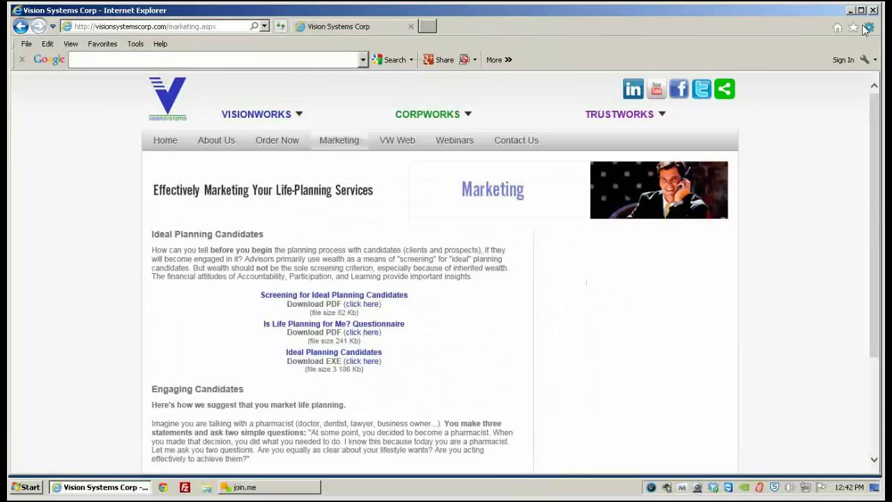
# Step: Launch Ideal Planning Candidates from the desktop and add a new candidate, entering the candidate's name
pyautogui.click(850, 10)
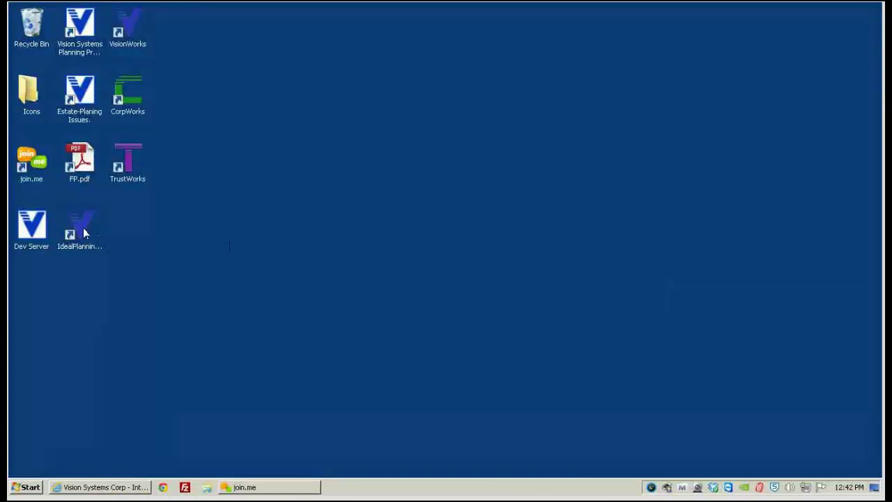
pyautogui.doubleClick(78, 229)
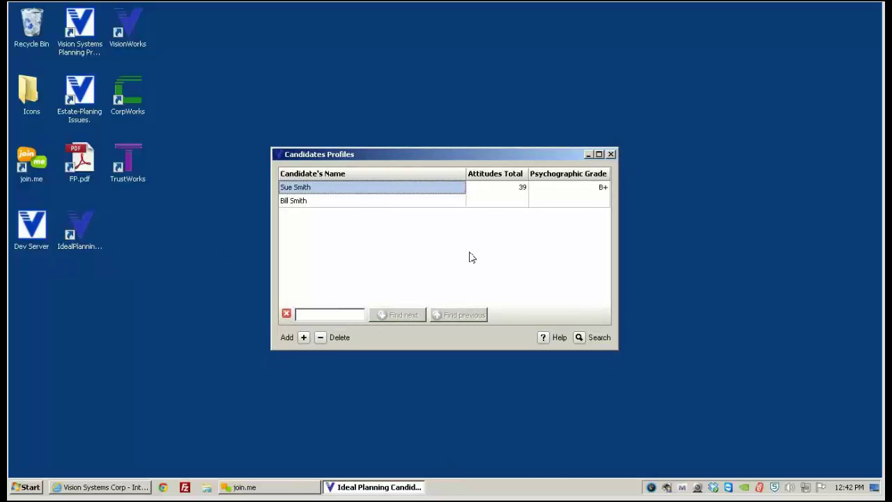
pyautogui.click(306, 338)
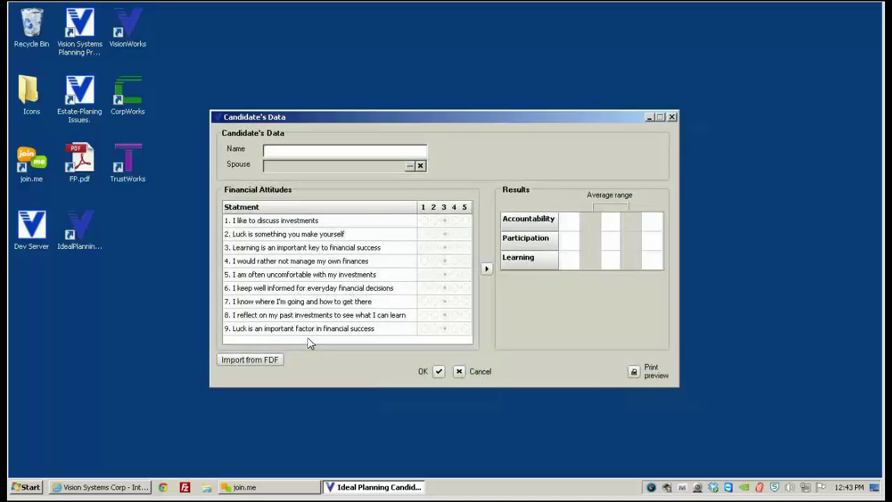
pyautogui.write('Bill')
# Step: Import "Is Life Planning for Me_data.fdf" into the new candidate, calculate the attitude results, and cancel the entry
pyautogui.click(243, 362)
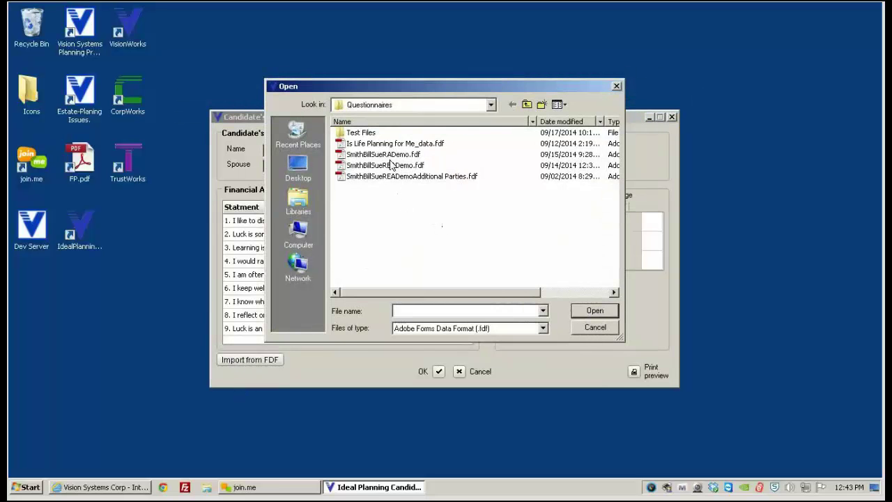
pyautogui.click(380, 144)
pyautogui.press('Return')
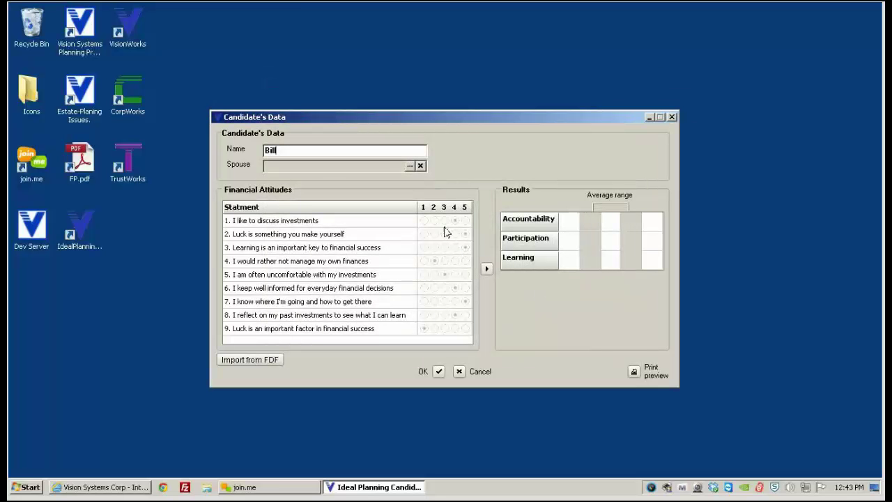
pyautogui.click(487, 269)
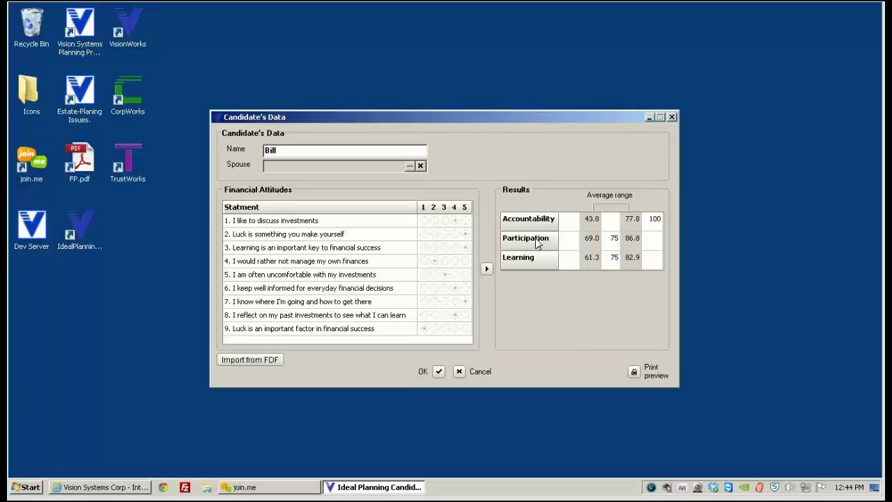
pyautogui.click(459, 373)
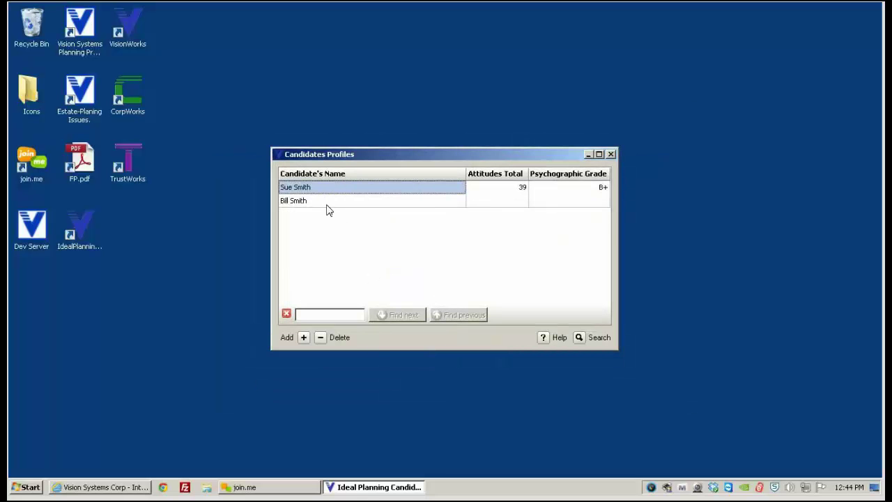
# Step: Review the first listed candidate's individual and aggregate attitude results, accept the profile, and close the candidates program
pyautogui.doubleClick(394, 193)
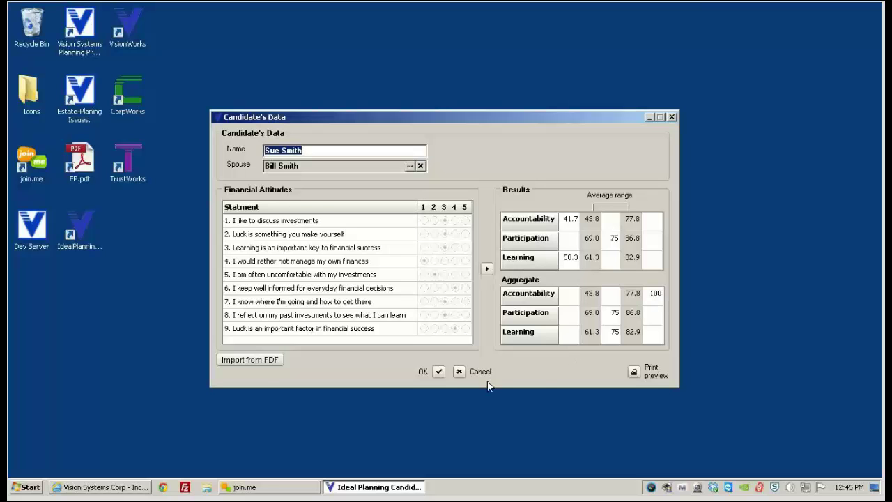
pyautogui.click(439, 372)
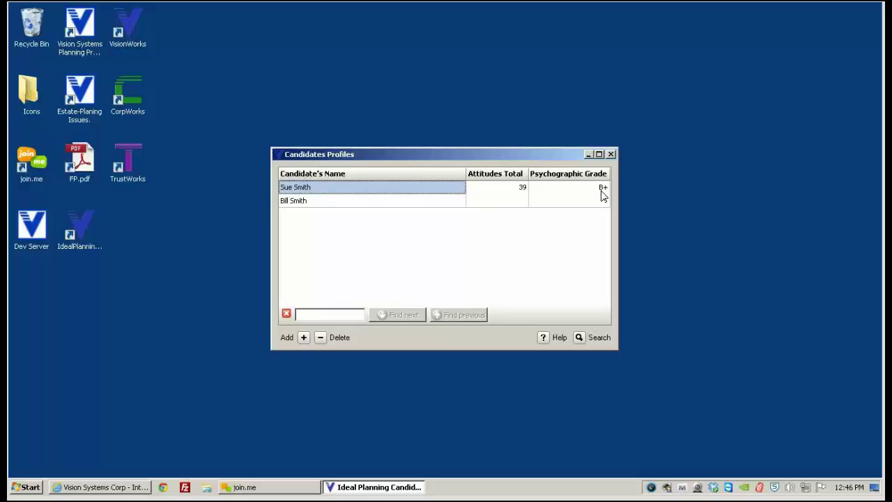
pyautogui.click(610, 155)
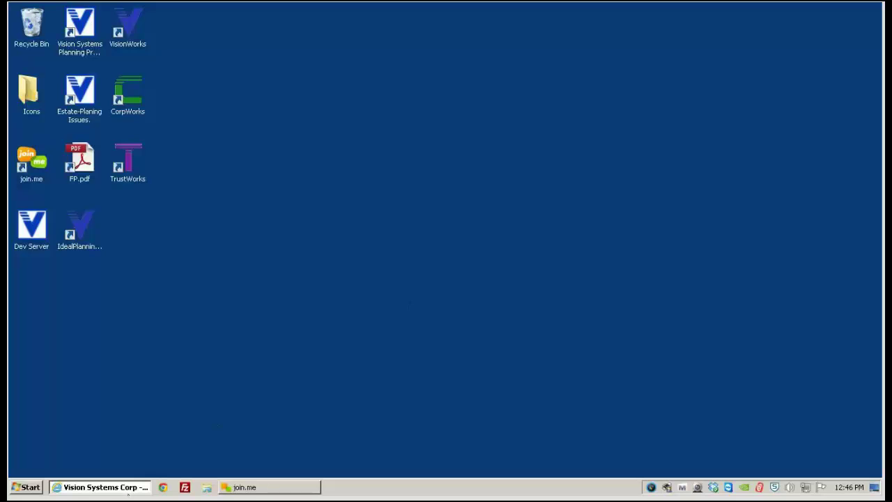
# Step: Return to the Vision Systems website in Internet Explorer, view its Contact Us page, and minimize the browser
pyautogui.click(128, 490)
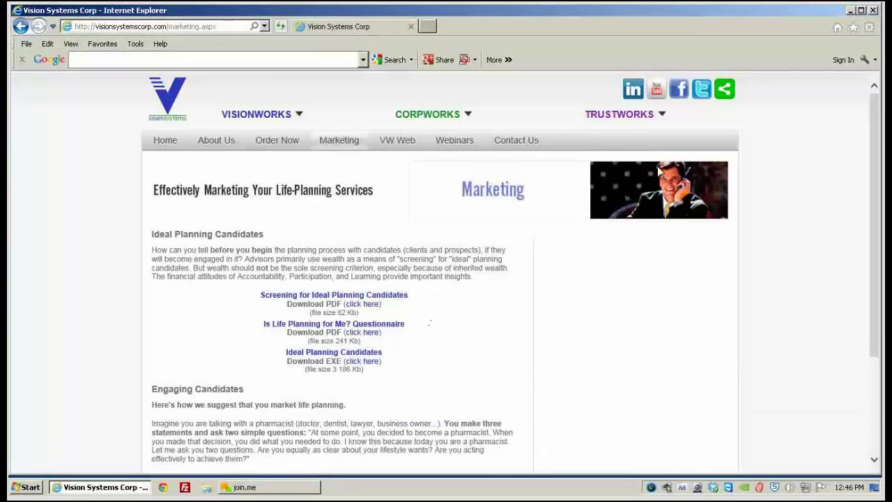
pyautogui.click(520, 143)
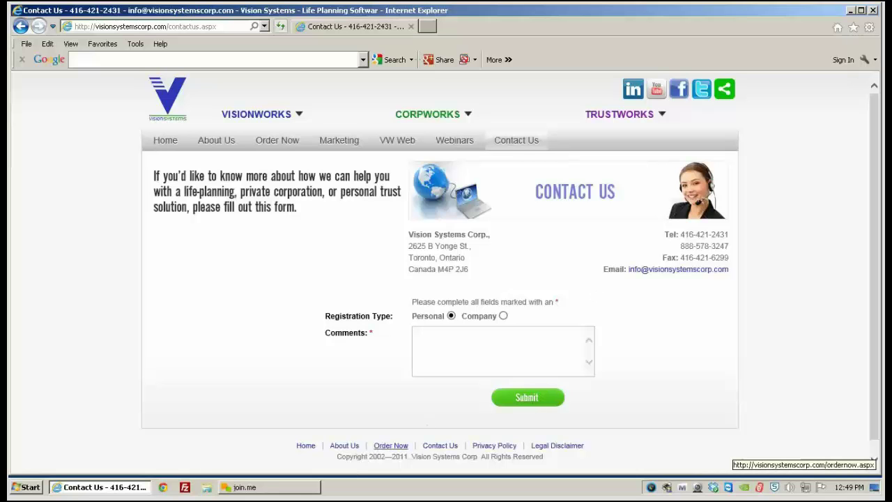
pyautogui.click(313, 492)
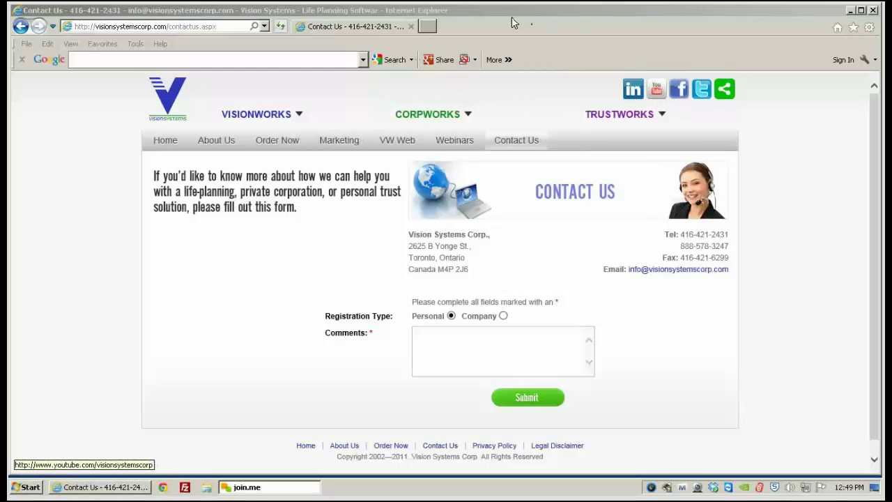
pyautogui.click(796, 162)
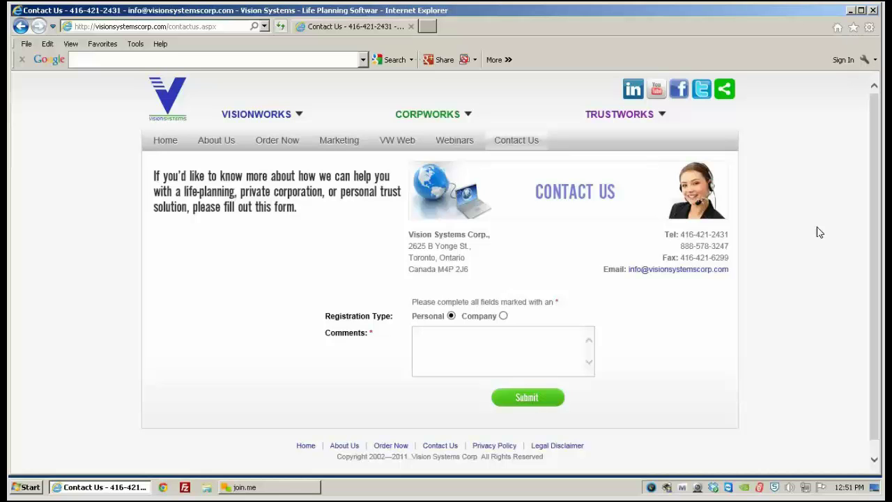
pyautogui.click(851, 12)
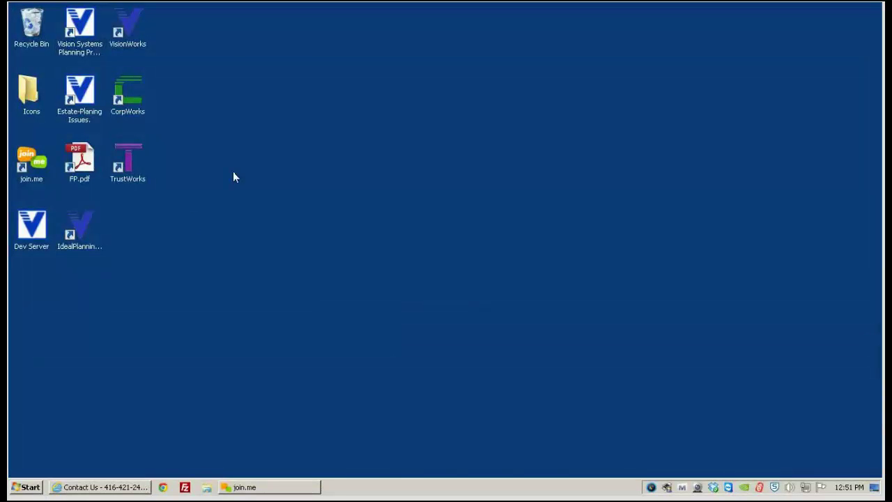
# Step: Launch VisionWorks from the desktop, open the retirement assessment demo file, and display its Settings for viewing the import options
pyautogui.doubleClick(128, 40)
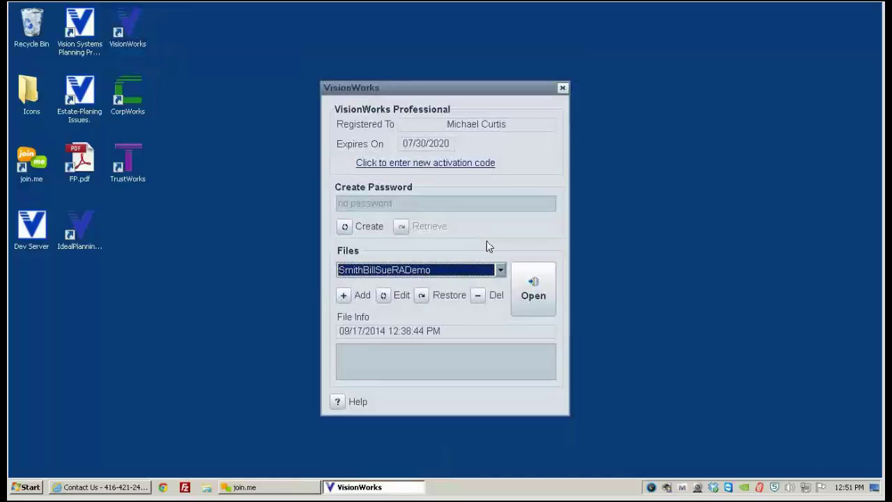
pyautogui.click(527, 282)
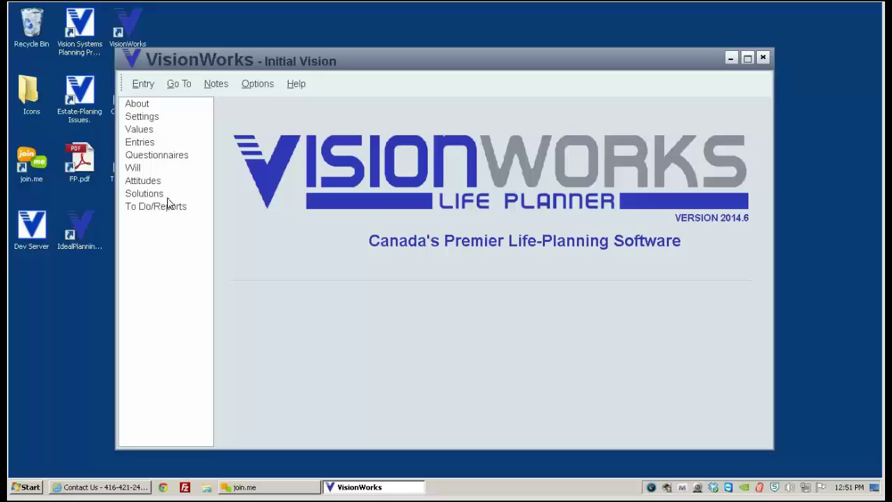
pyautogui.click(147, 117)
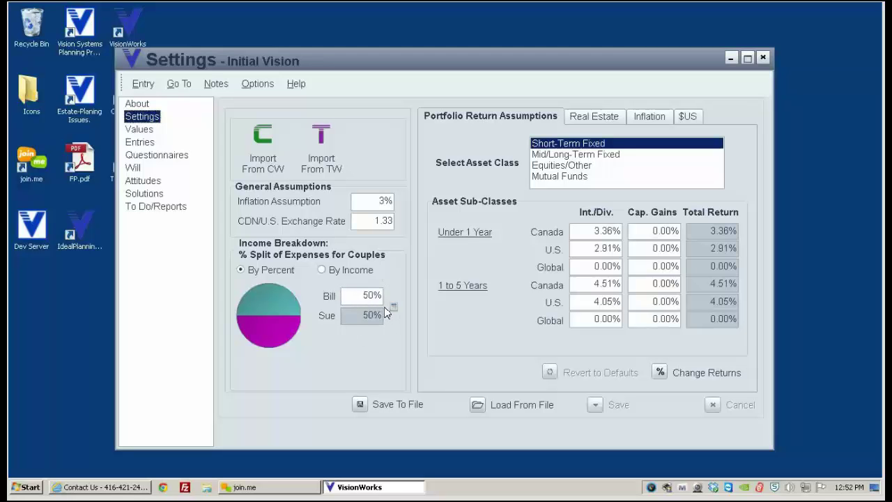
# Step: Show the exit confirmation with its backup options, exit the demo file, and dismiss the backup save
pyautogui.click(763, 59)
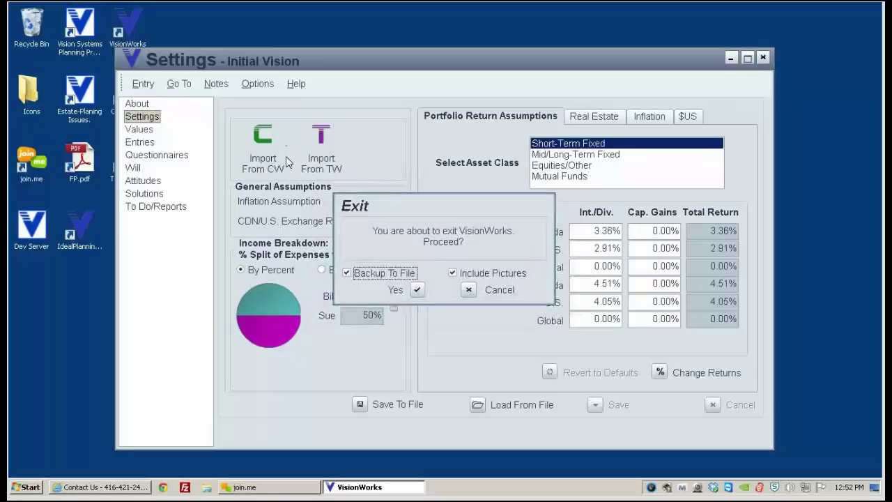
pyautogui.click(469, 290)
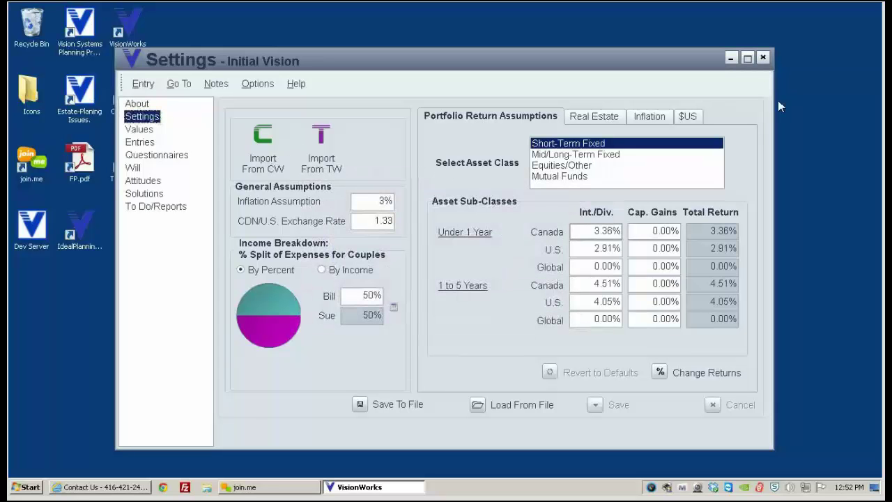
pyautogui.click(763, 59)
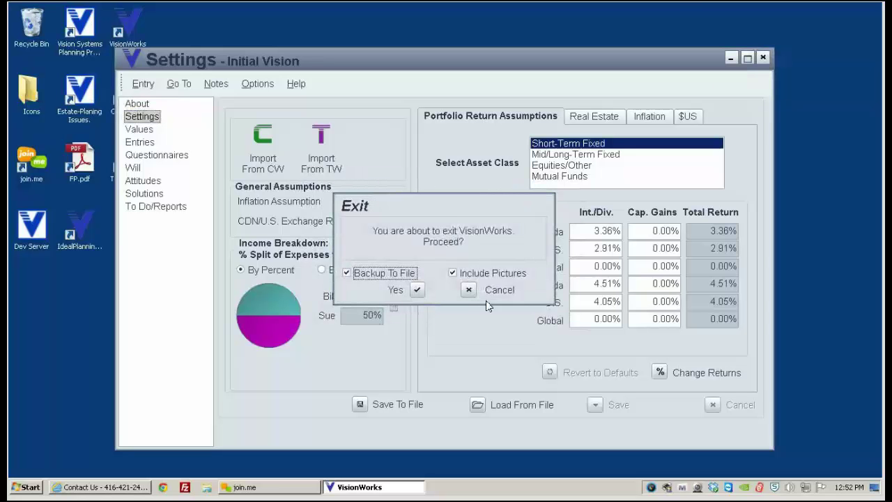
pyautogui.click(418, 292)
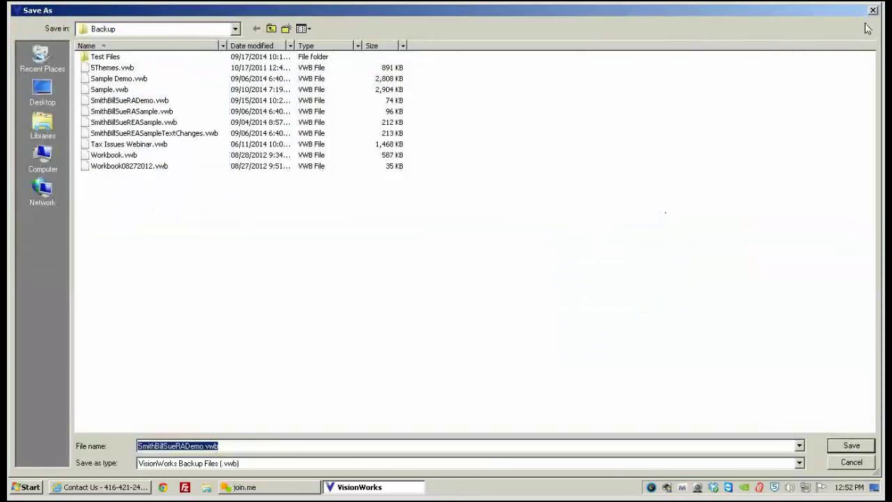
pyautogui.click(872, 10)
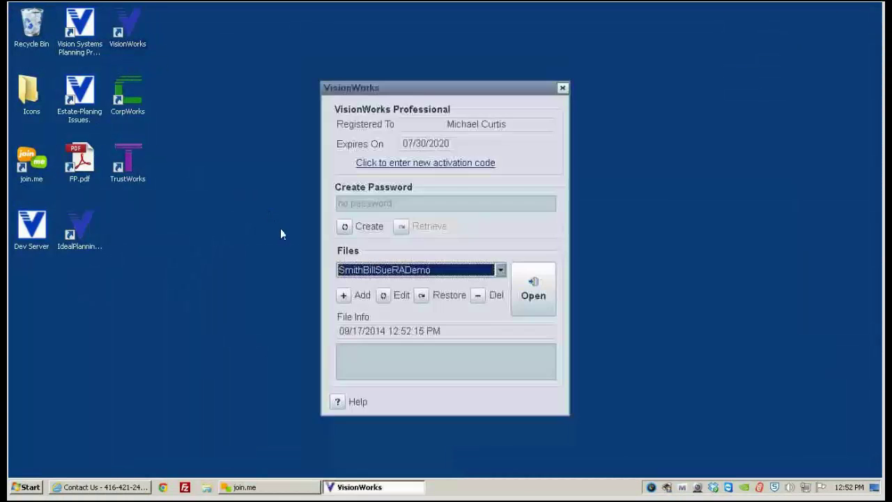
# Step: Open the retirement assessment sample file, whose name ends in RASample, and display its Settings
pyautogui.click(502, 270)
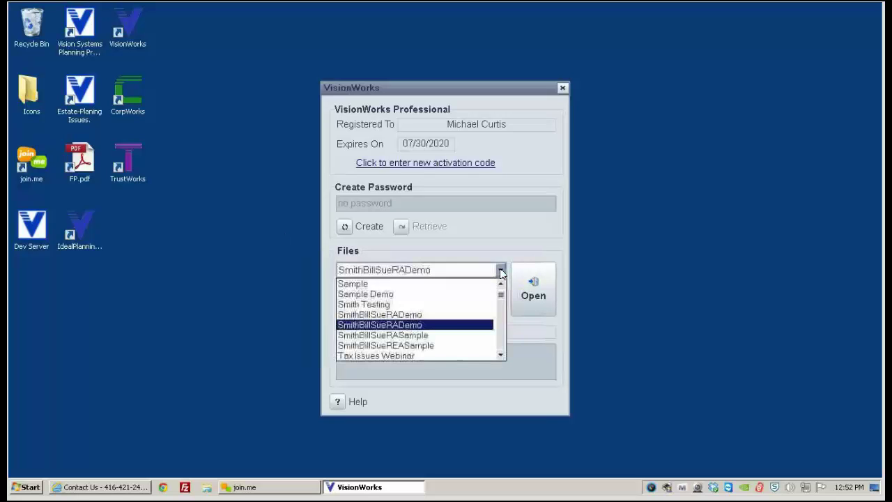
pyautogui.click(395, 337)
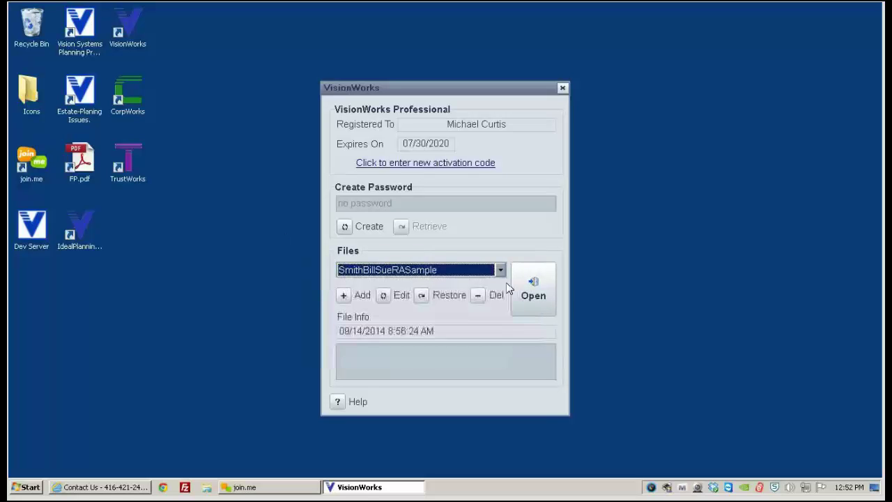
pyautogui.click(532, 278)
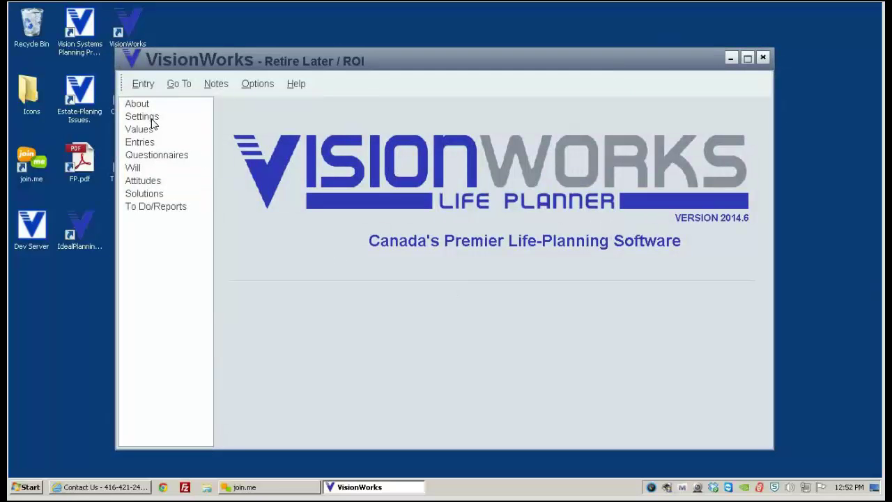
pyautogui.click(152, 119)
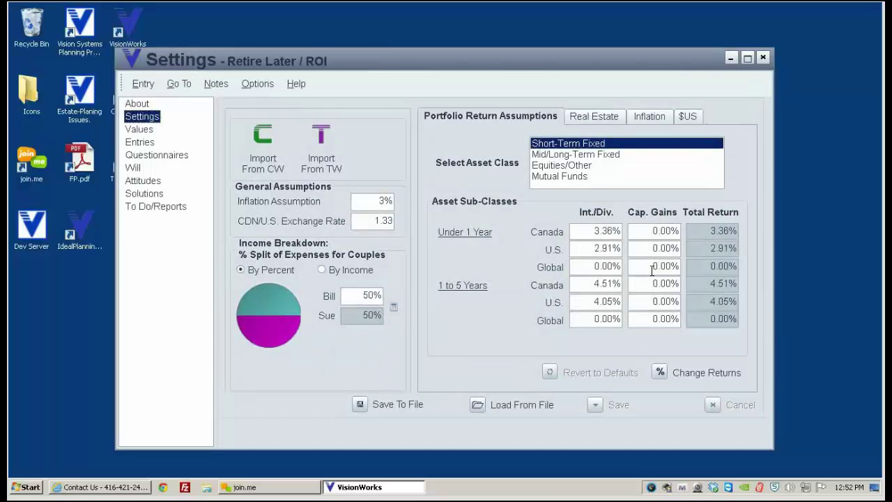
# Step: Exit VisionWorks from the sample file with Backup To File enabled and leave the backup save dialog
pyautogui.click(763, 57)
pyautogui.click(467, 291)
pyautogui.click(764, 58)
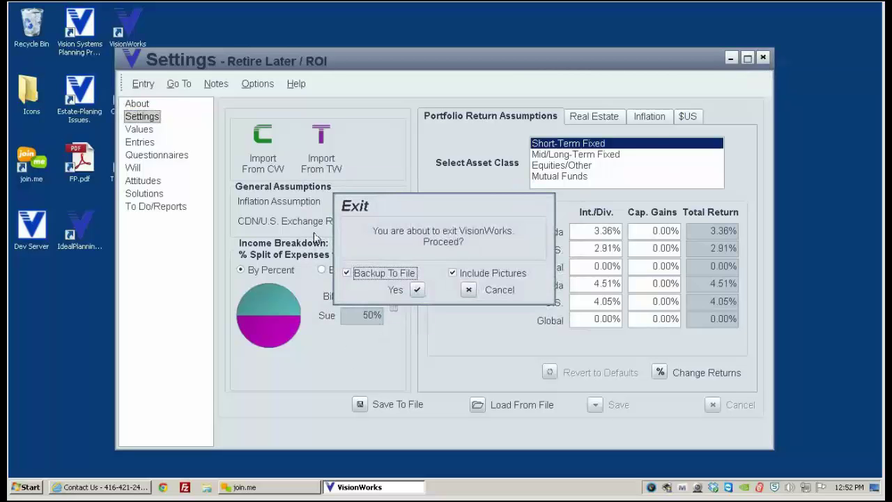
pyautogui.click(414, 290)
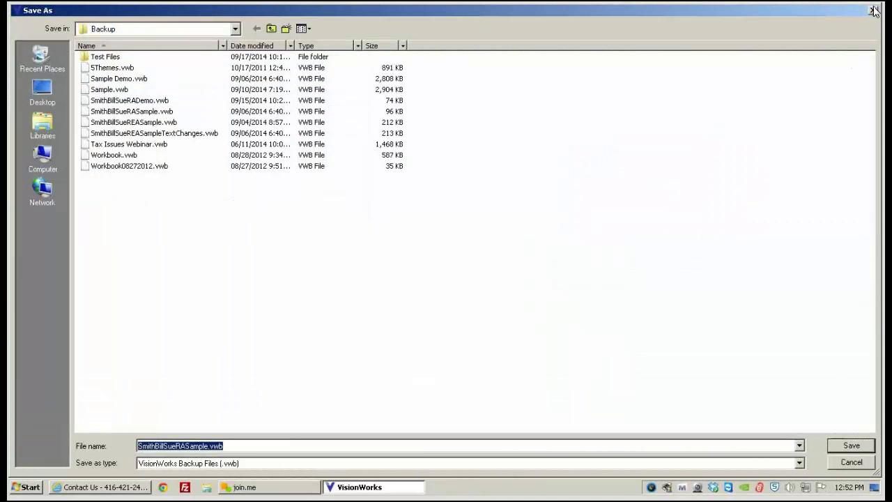
pyautogui.press('Return')
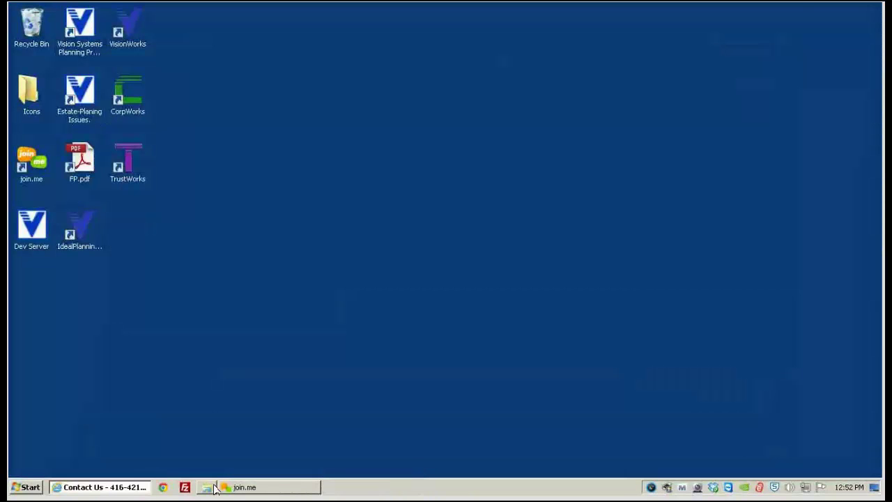
# Step: View the Vision Systems Contact Us page in Internet Explorer, and minimize the browser
pyautogui.click(98, 487)
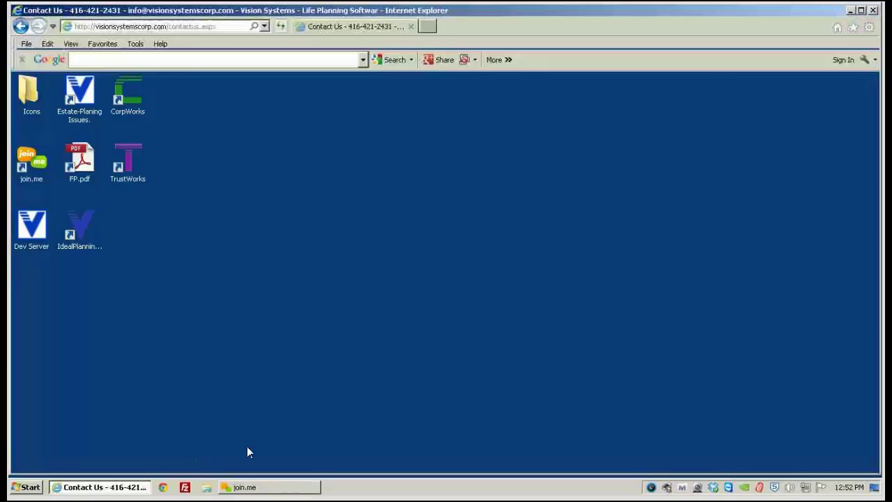
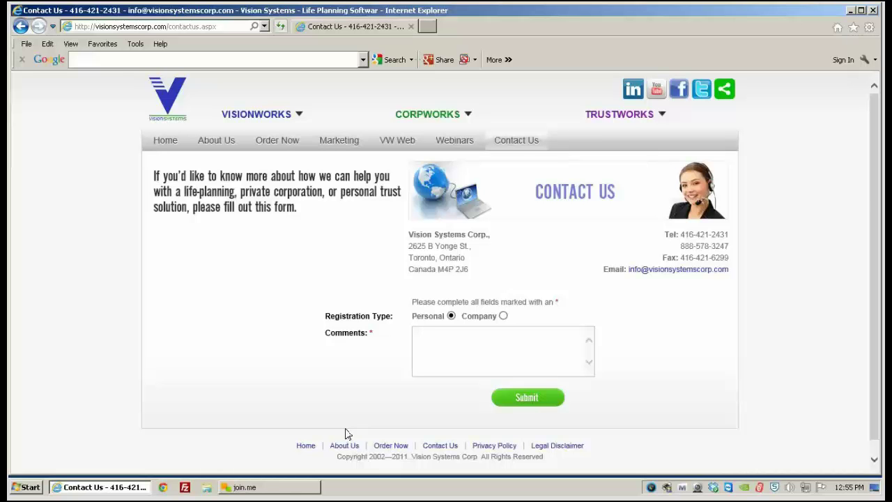
pyautogui.click(852, 12)
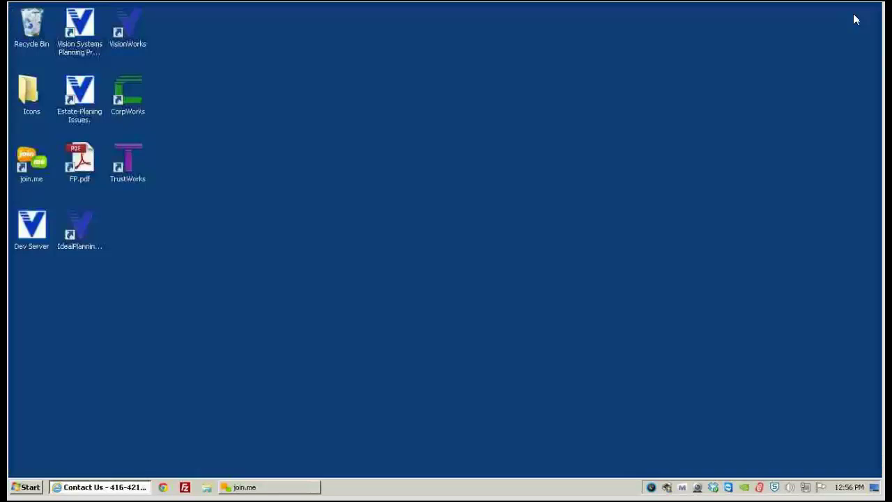
# Step: Launch VisionWorks from the desktop, open the Sample file, and display its Questionnaires page
pyautogui.doubleClick(123, 25)
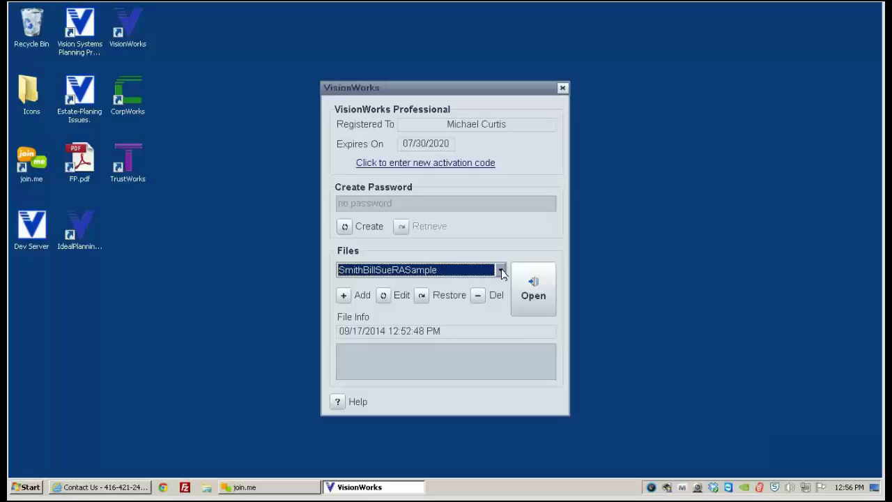
pyautogui.click(501, 270)
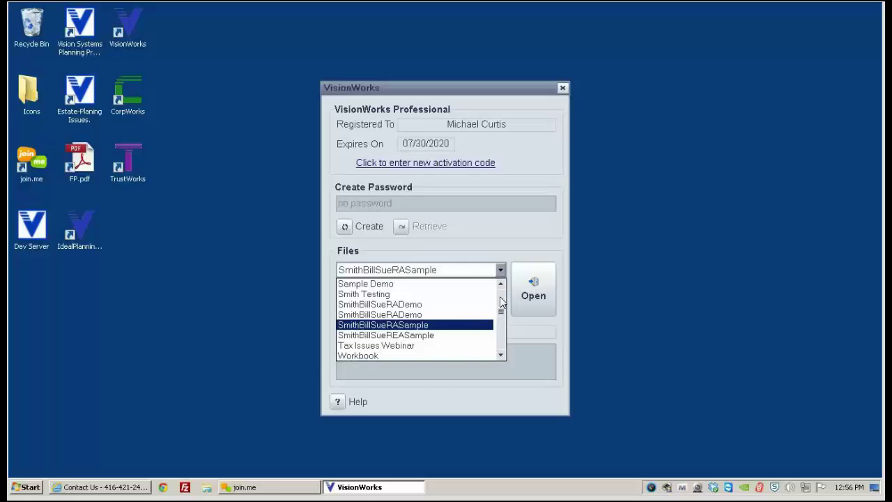
pyautogui.scroll(1, 471, 302)
pyautogui.click(361, 284)
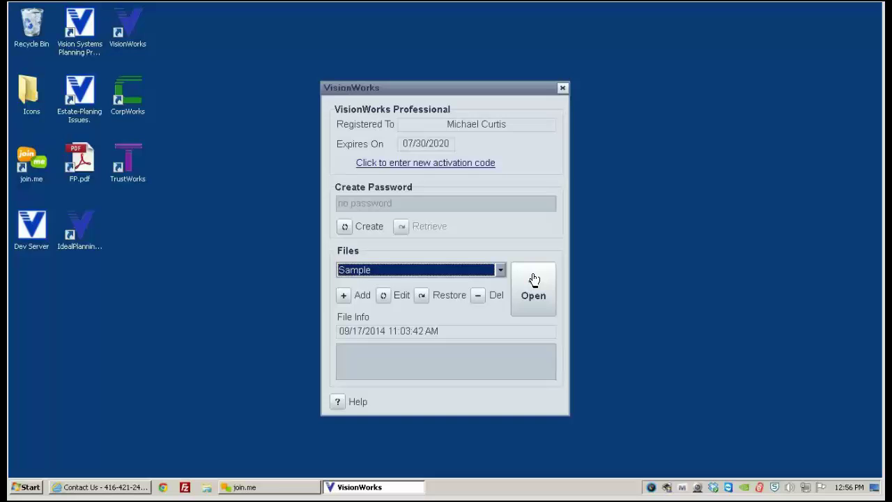
pyautogui.click(533, 282)
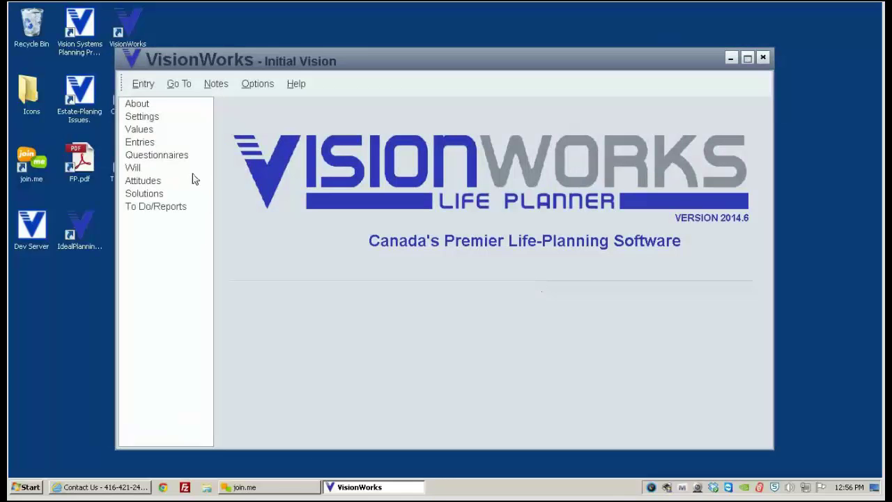
pyautogui.click(143, 143)
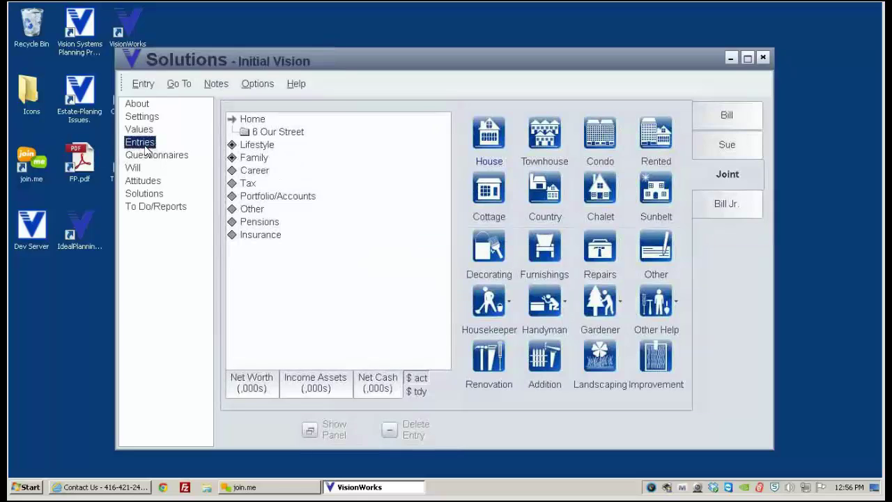
pyautogui.click(146, 155)
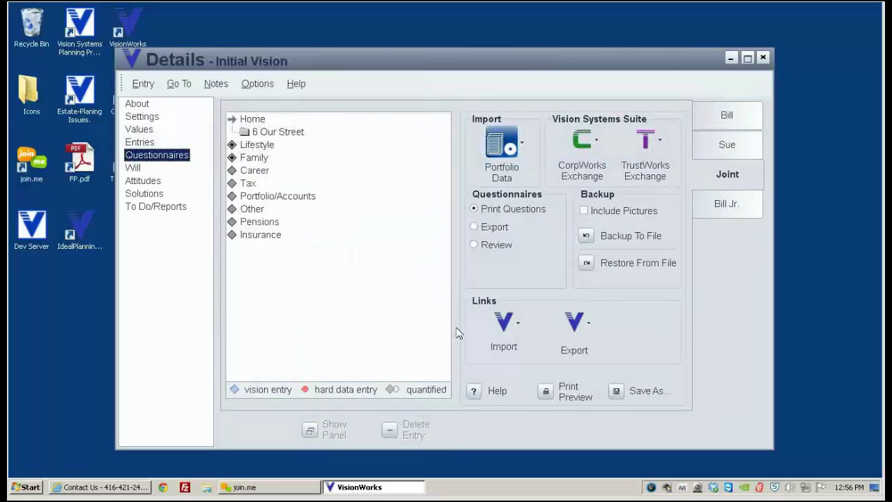
# Step: Examine the recent file names offered for a questionnaire export into the PDF Questionnaires folder, and cancel the save
pyautogui.click(582, 339)
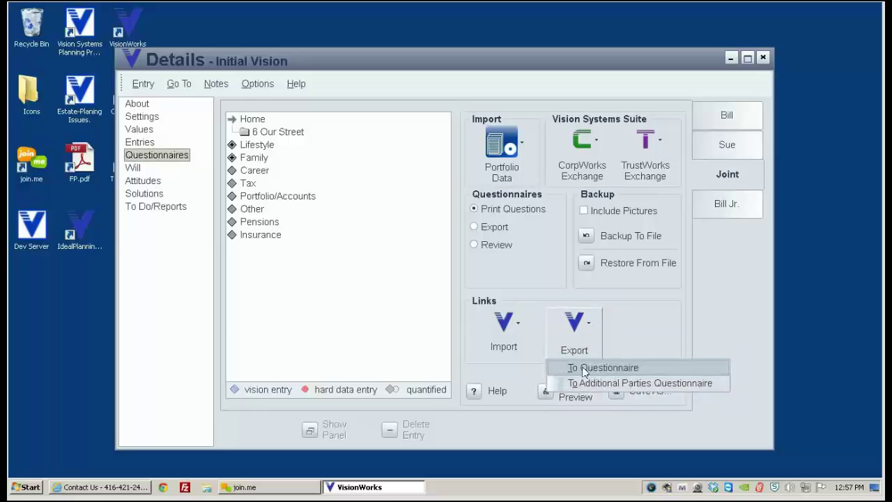
pyautogui.click(584, 369)
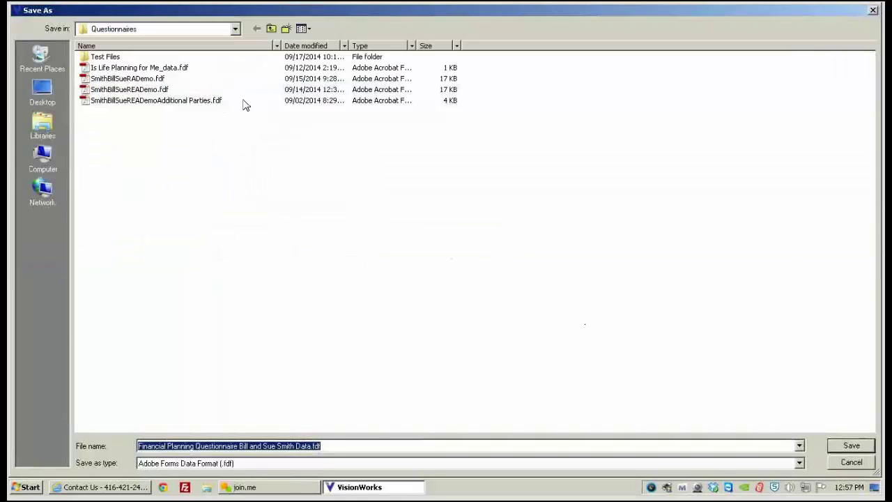
pyautogui.click(272, 29)
pyautogui.doubleClick(119, 101)
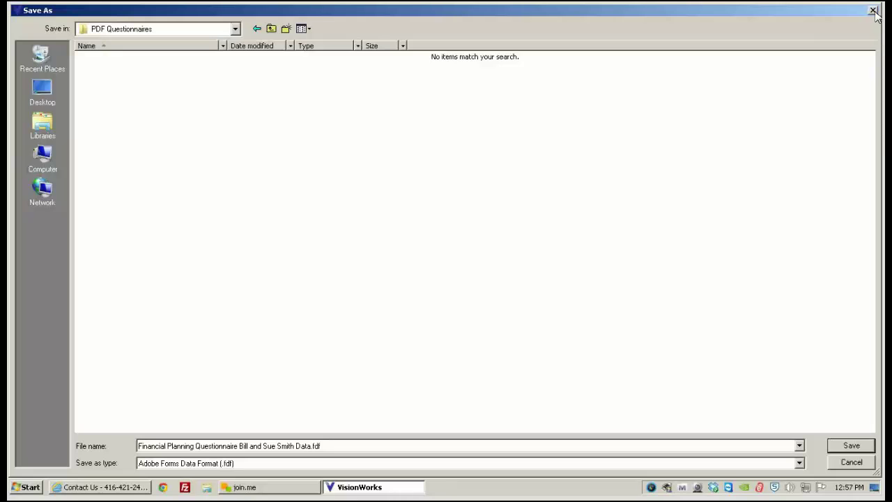
pyautogui.click(800, 446)
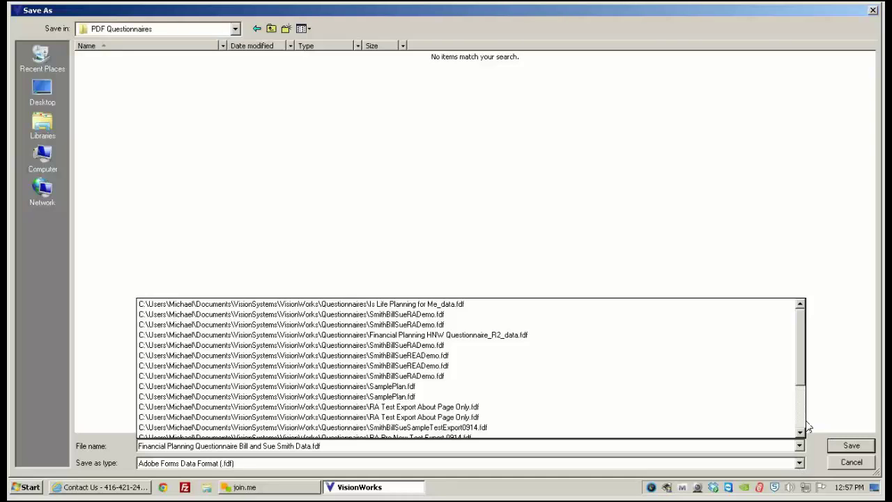
pyautogui.click(832, 373)
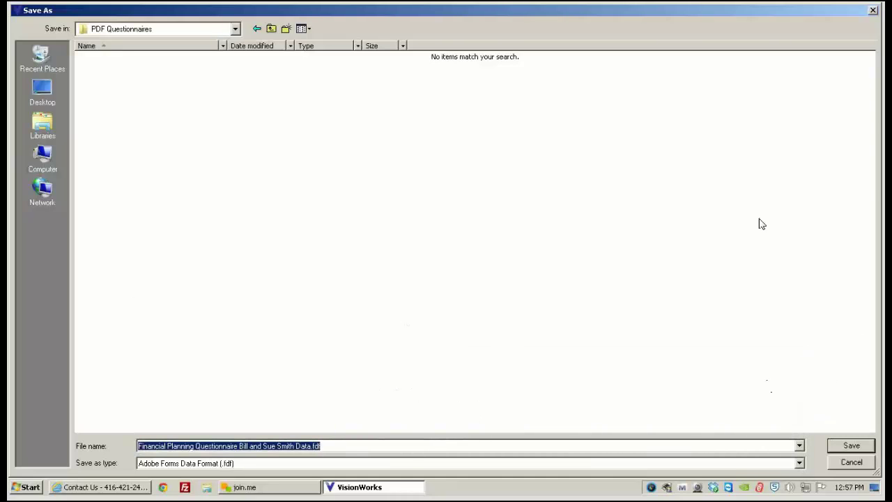
pyautogui.click(872, 10)
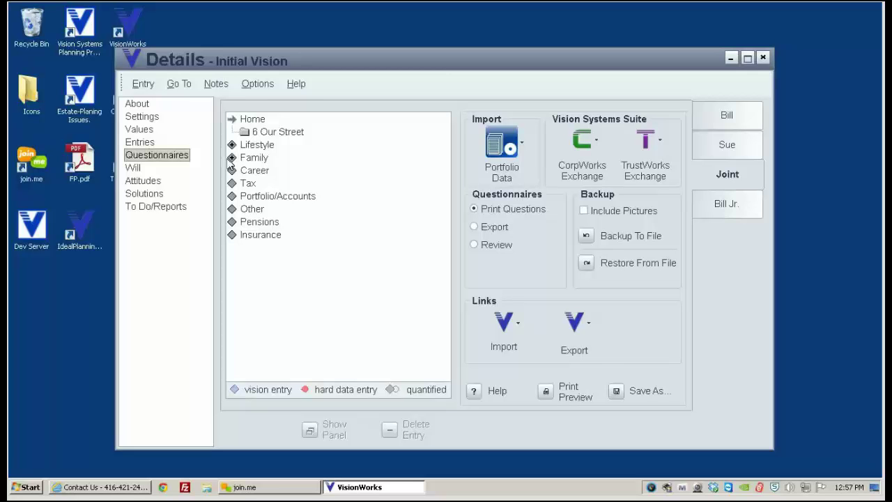
# Step: Examine the file type offered for a questionnaire export into the PDF Questionnaires folder, and cancel the save
pyautogui.click(563, 327)
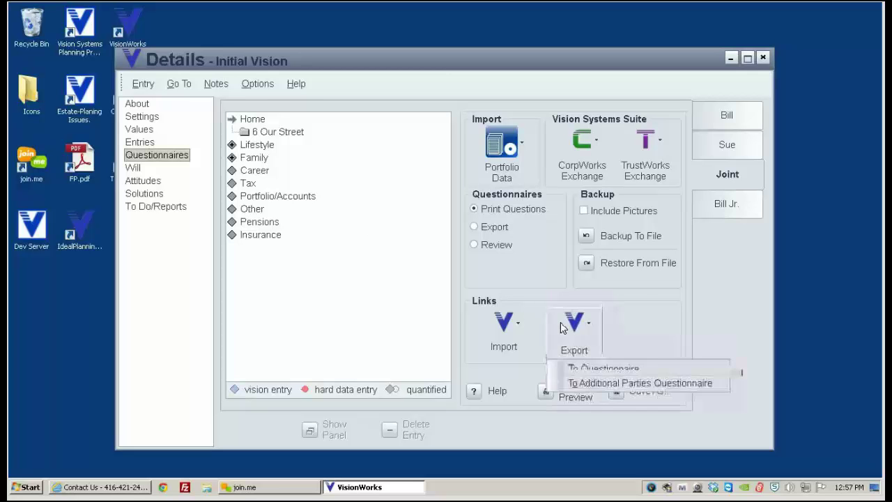
pyautogui.click(568, 367)
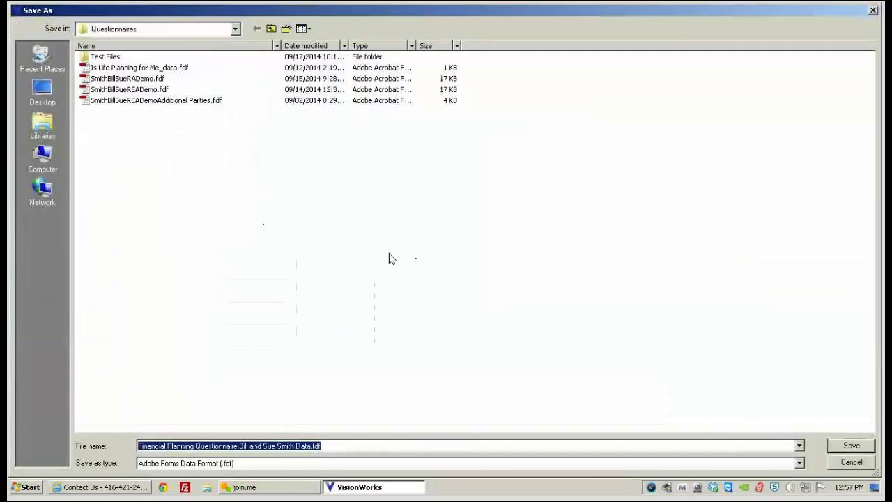
pyautogui.click(272, 28)
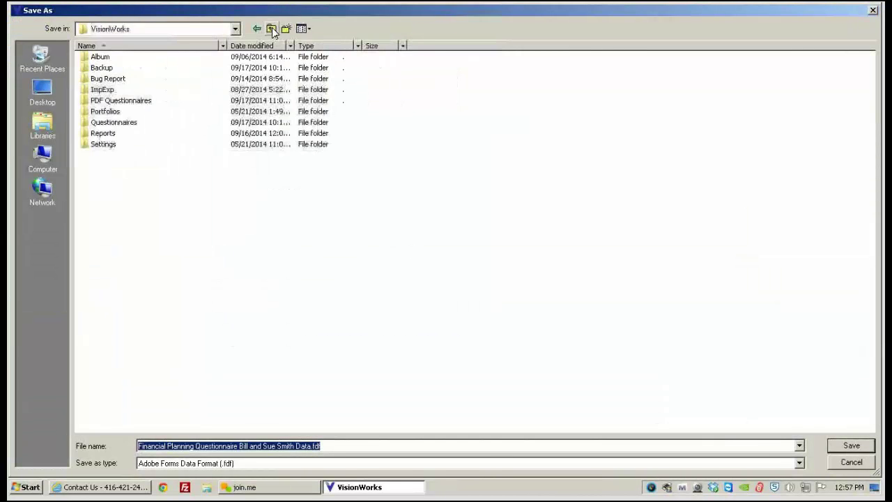
pyautogui.doubleClick(133, 102)
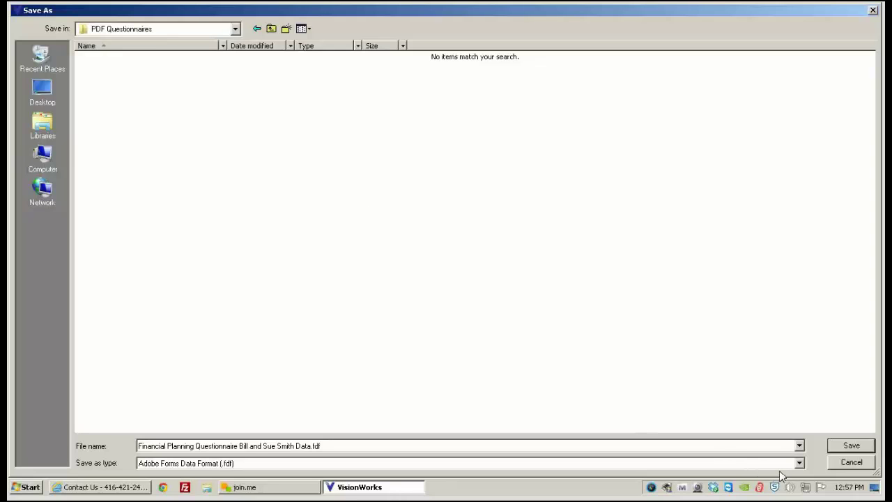
pyautogui.click(799, 463)
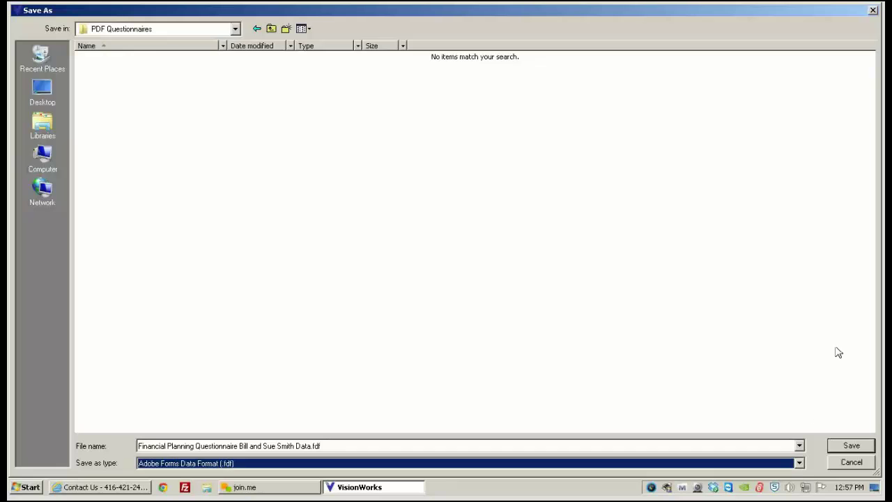
pyautogui.click(874, 13)
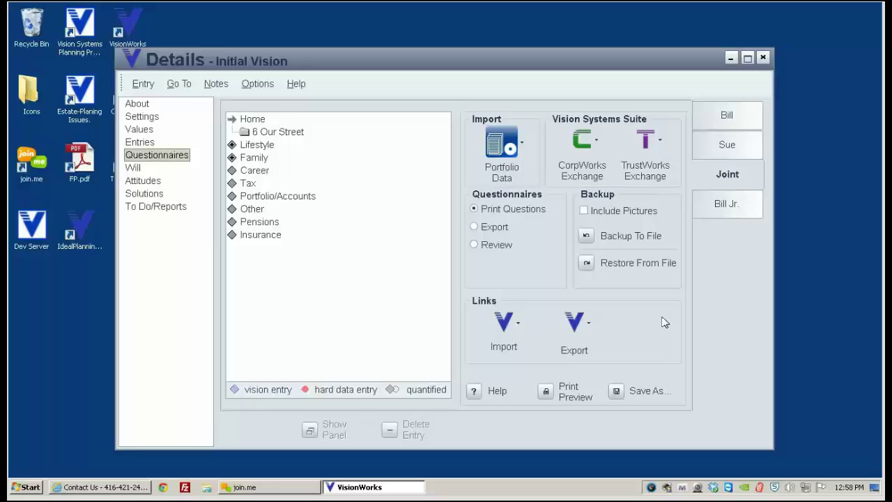
# Step: Switch to Internet Explorer and view the VisionWorks Questionnaires page with its list of PDF questionnaires
pyautogui.click(126, 488)
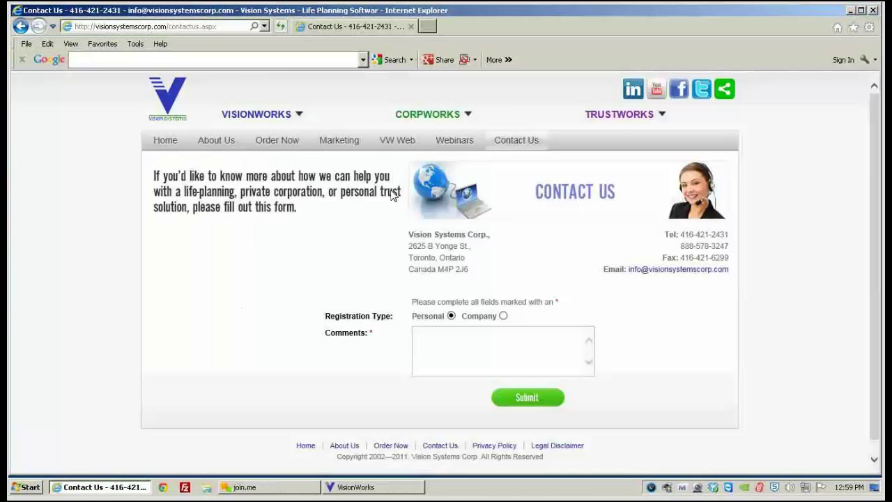
pyautogui.moveTo(270, 126)
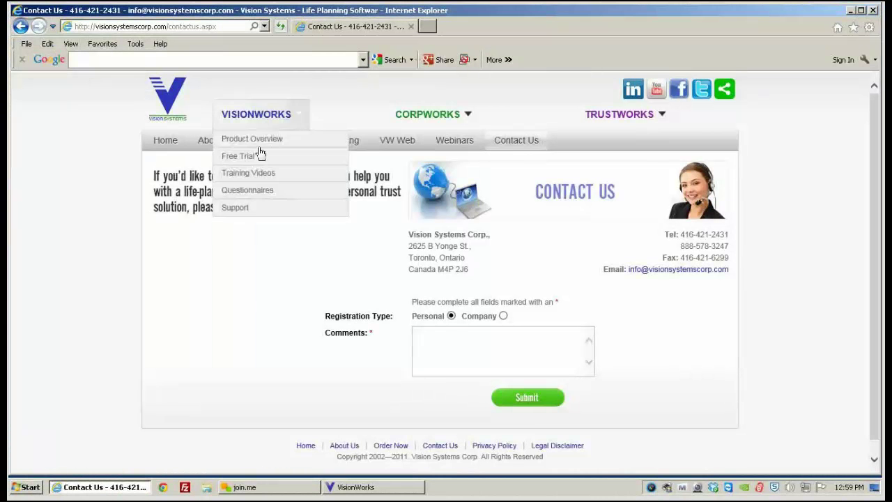
pyautogui.click(248, 190)
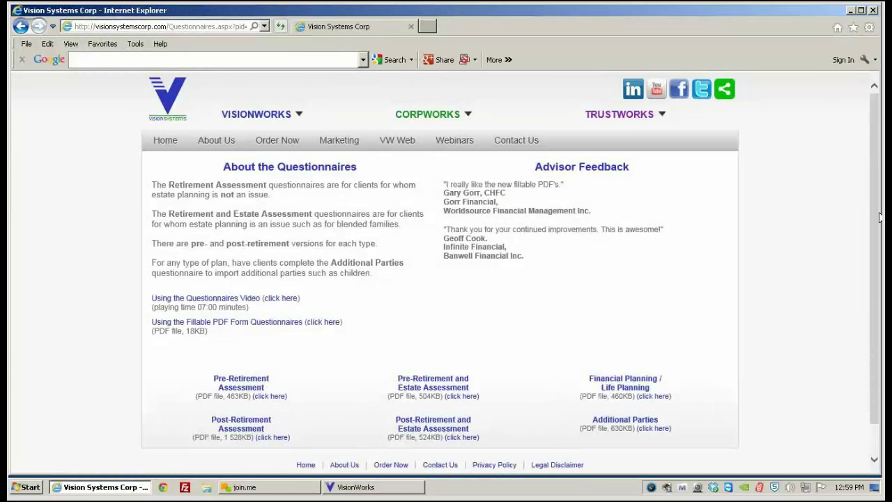
pyautogui.moveTo(879, 219); pyautogui.dragTo(879, 240)
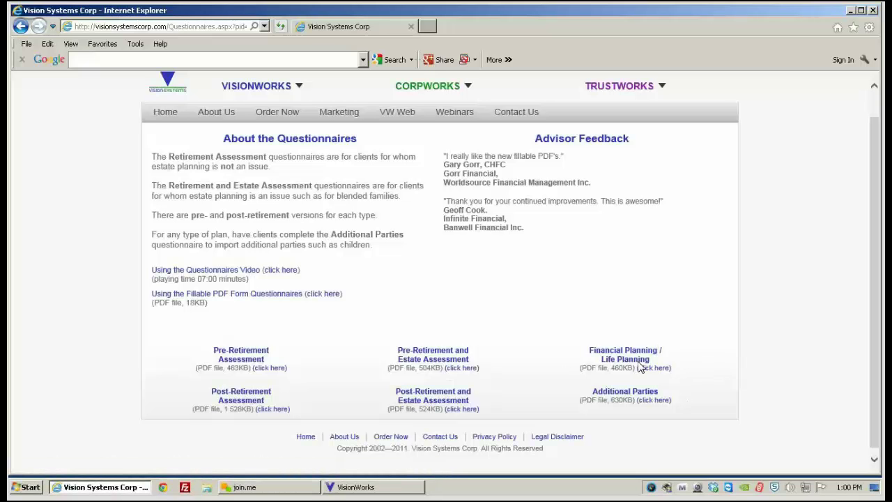
# Step: Open the Additional Parties questionnaire PDF and set its zoom to 75%
pyautogui.click(653, 402)
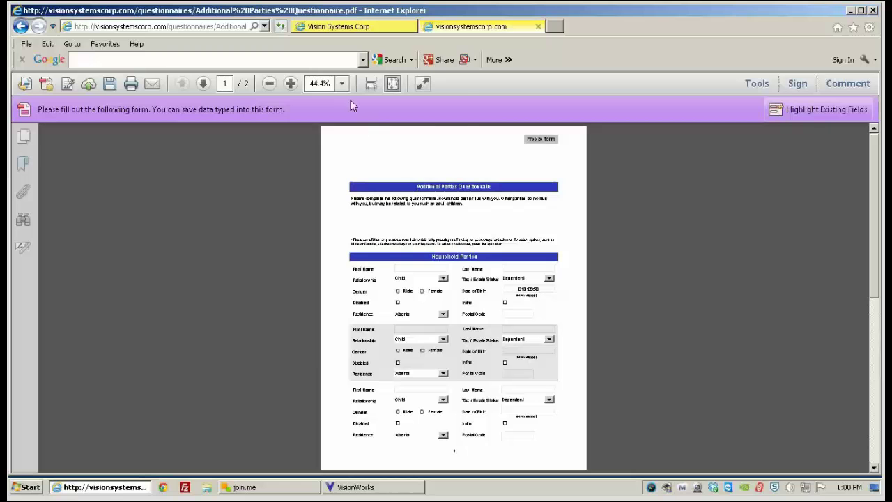
pyautogui.click(343, 83)
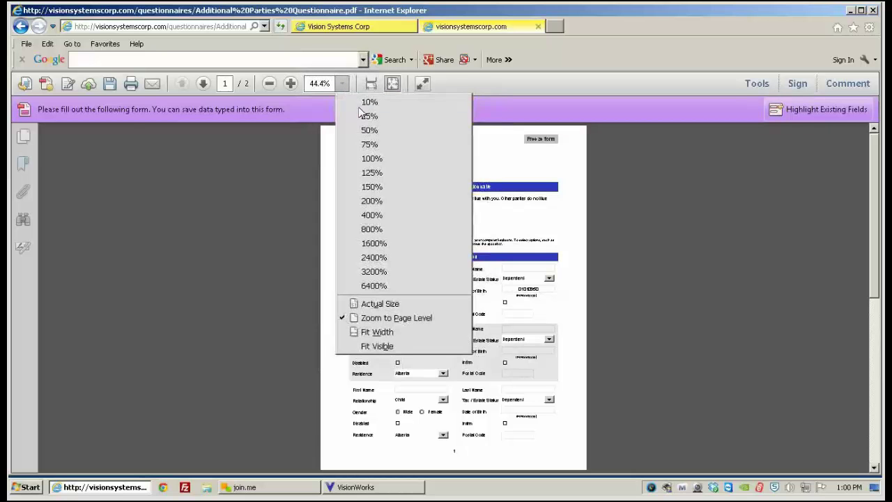
pyautogui.click(369, 144)
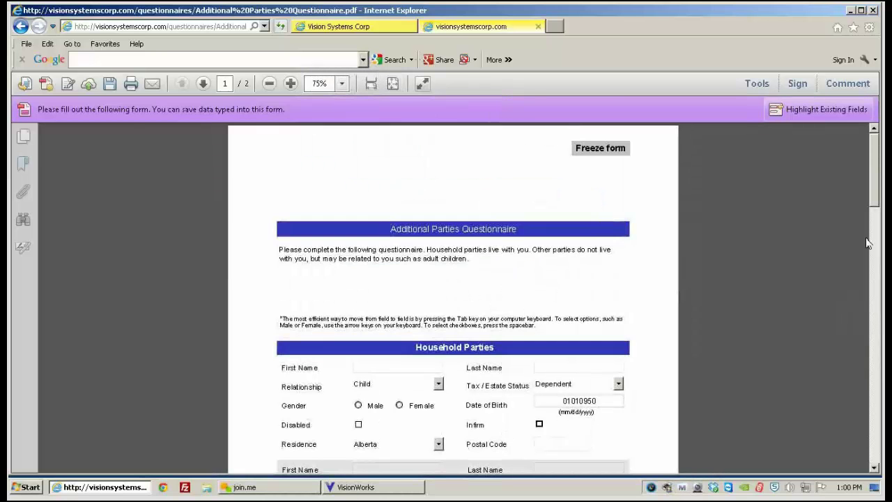
# Step: Examine the Household Parties and Other Parties sections of the questionnaire, and close the PDF
pyautogui.click(876, 186)
pyautogui.moveTo(876, 186); pyautogui.dragTo(876, 300)
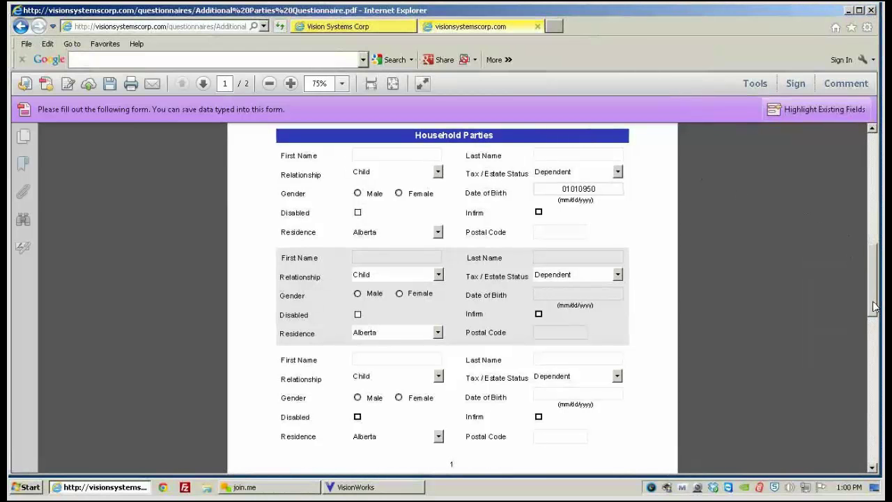
pyautogui.click(870, 448)
pyautogui.moveTo(870, 448); pyautogui.dragTo(881, 340)
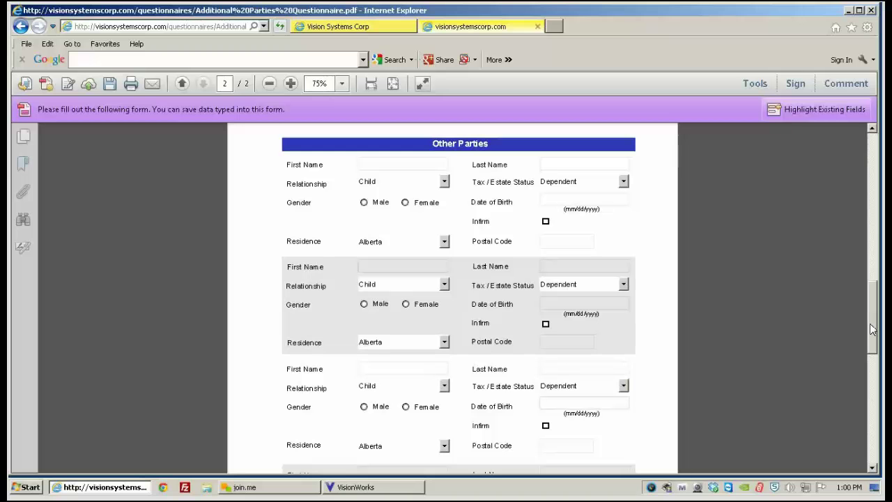
pyautogui.moveTo(872, 329); pyautogui.dragTo(872, 320)
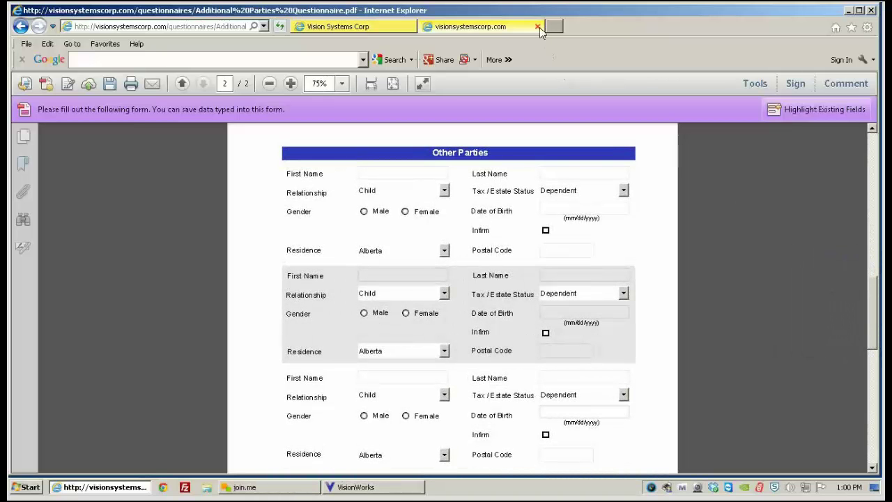
pyautogui.click(538, 27)
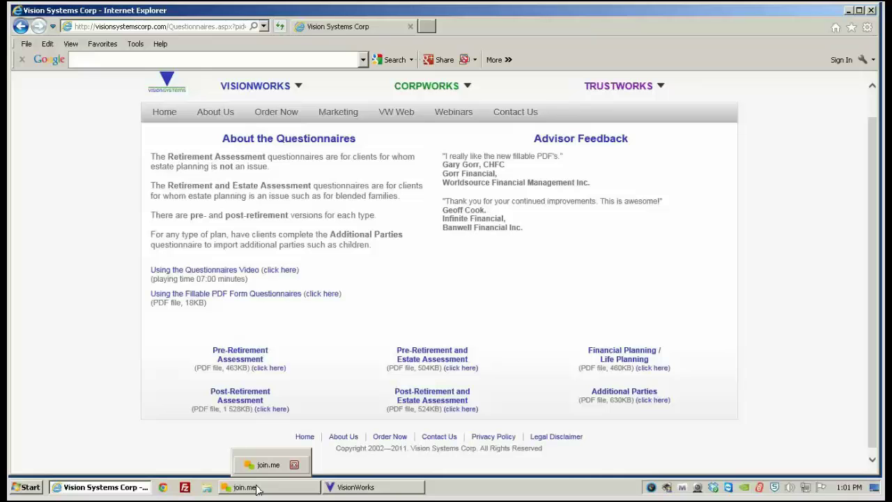
# Step: Switch briefly to join.me, return to Internet Explorer, and open the Vision Systems Contact Us page
pyautogui.click(257, 490)
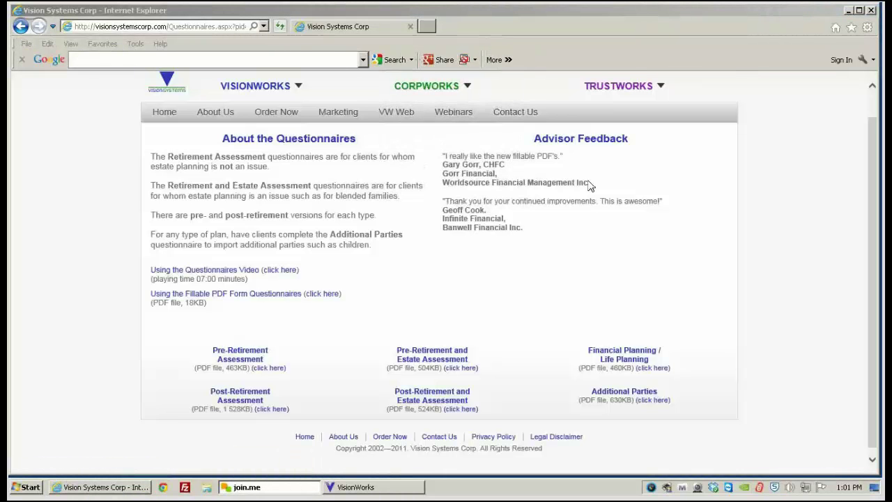
pyautogui.click(597, 215)
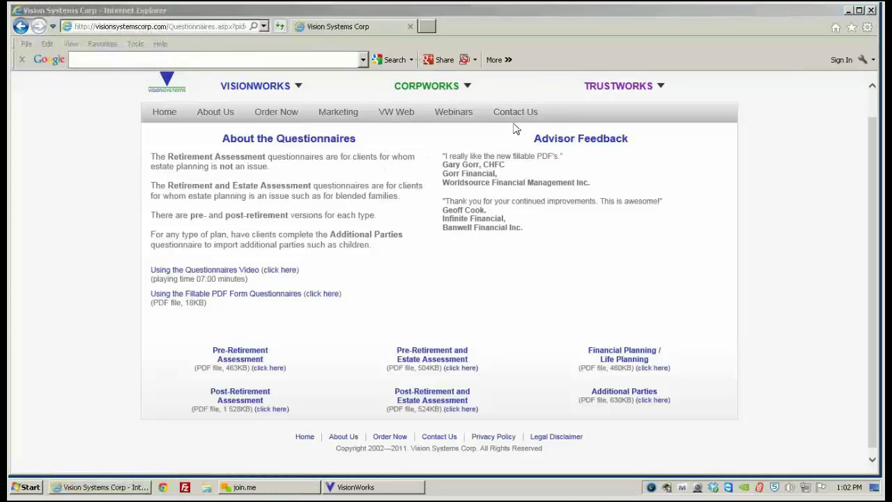
pyautogui.click(522, 44)
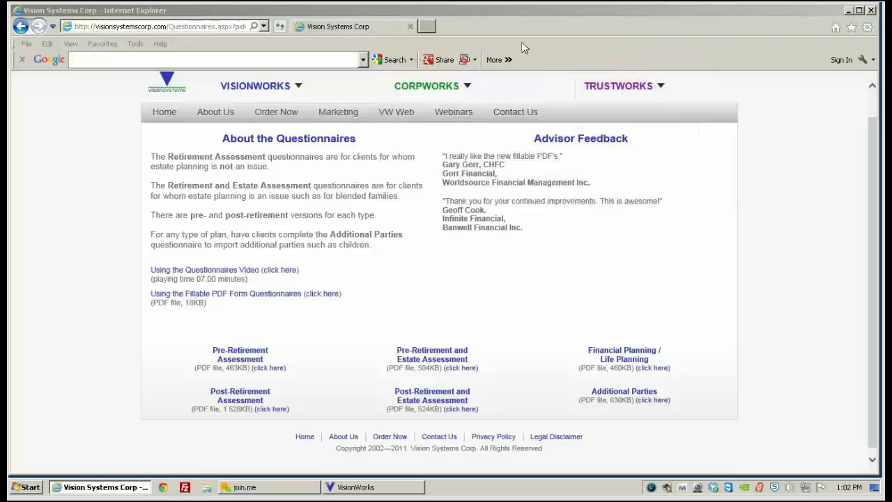
pyautogui.click(514, 112)
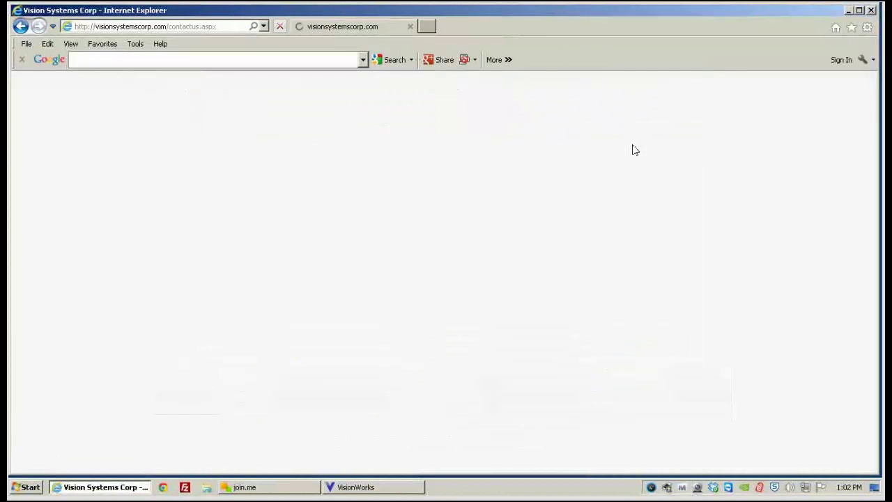